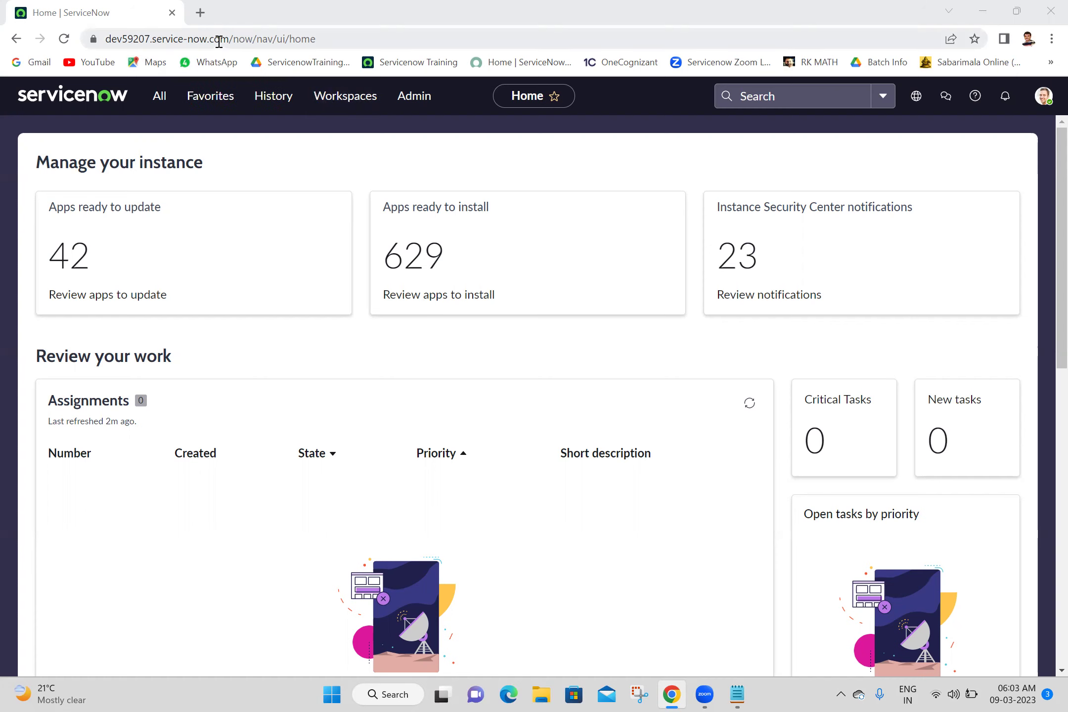
left_click_drag(230, 40, 105, 39)
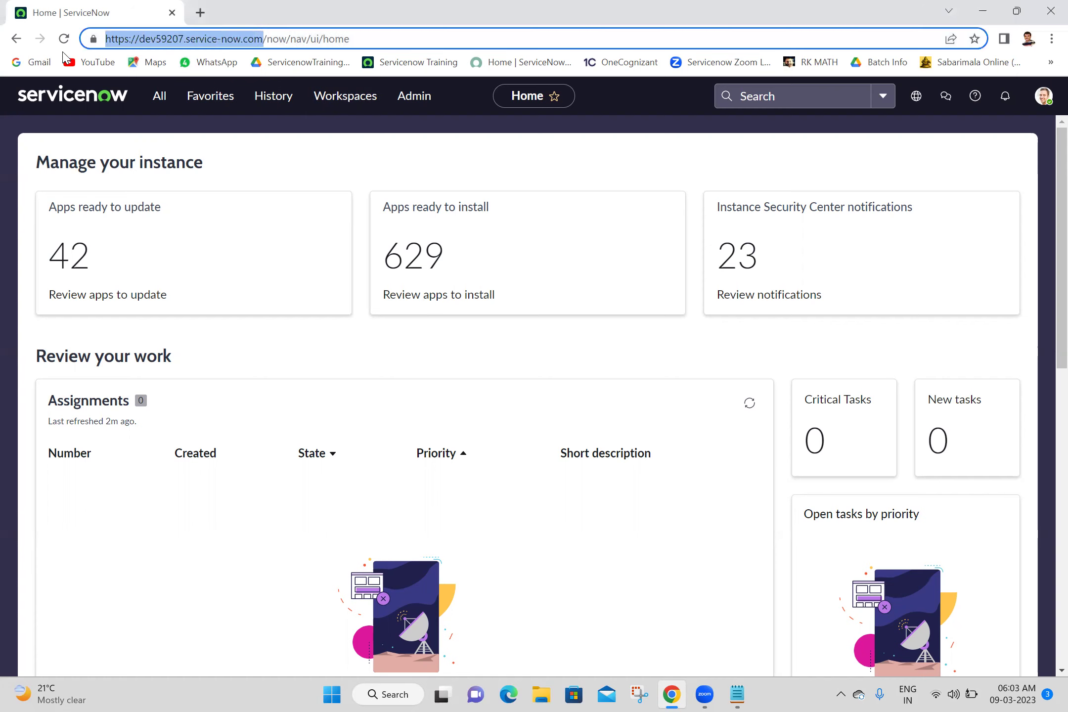
left_click(263, 181)
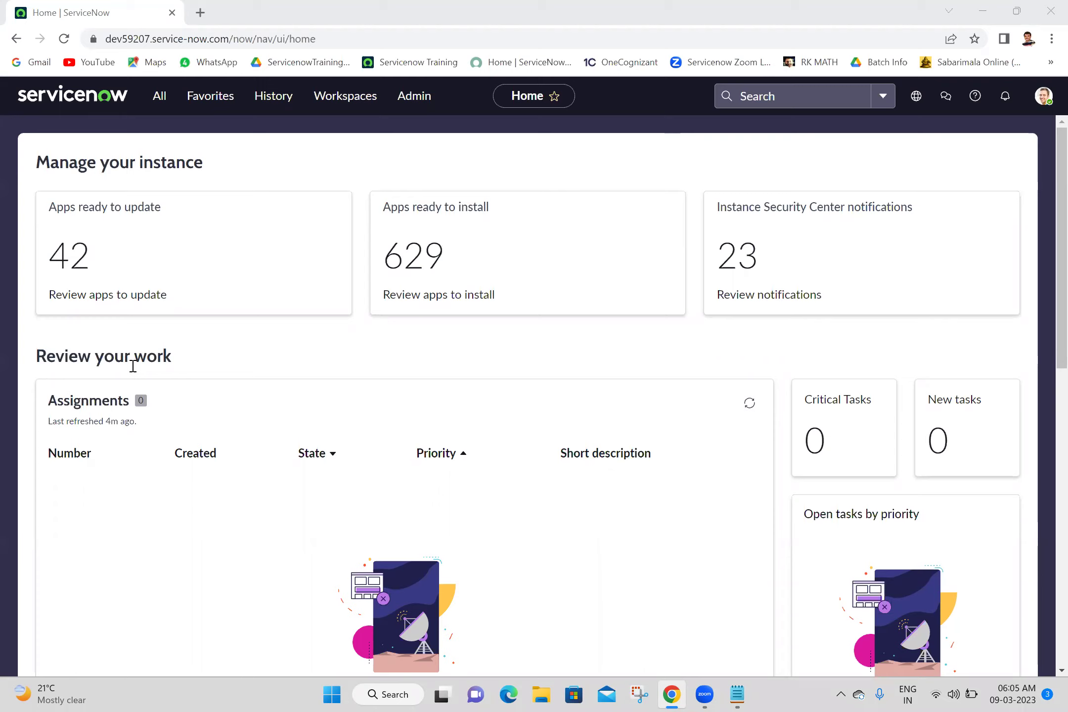
In the Batch 18 notes in Notepad, add an "Update Set:" heading with a dashed underline and blank lines below, and save
key("alt+Tab")
type("U")
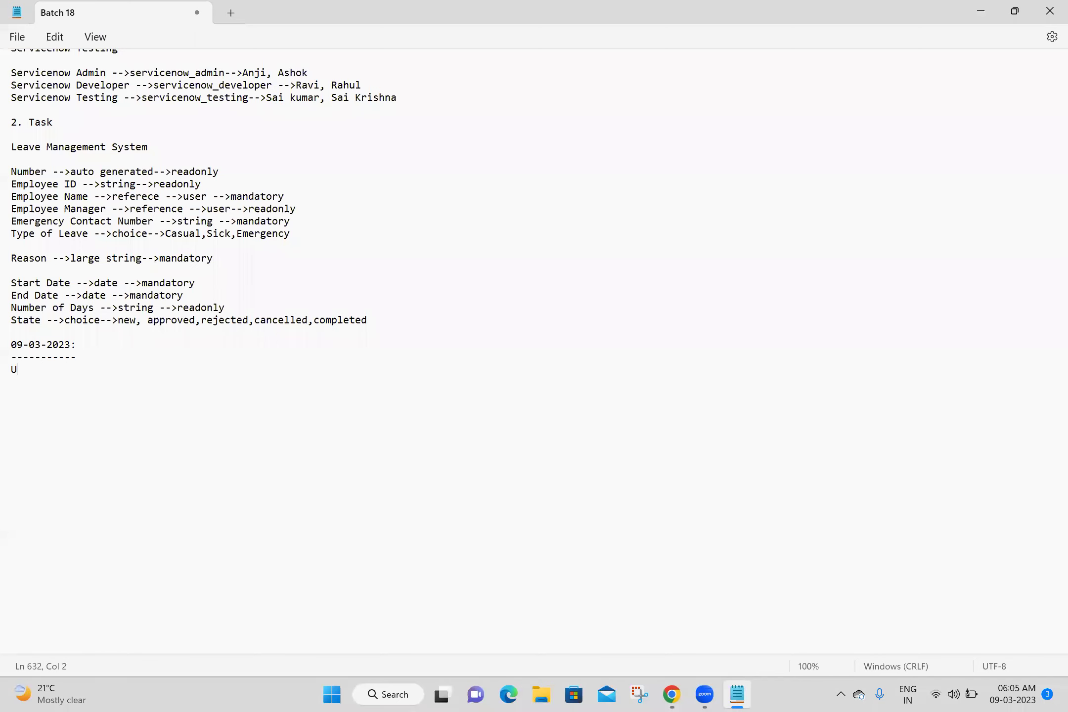
type("pdate Set:")
key("Return")
type("-----------")
key("Return")
key("Return")
key("Return")
key("Return")
key("Return")
key("Return")
key("Return")
key("Return")
key("Return")
key("Return")
key("Return")
key("Return")
key("Return")
key("Return")
key("Return")
key("Return")
key("Return")
key("Return")
key("Return")
key("Return")
key("Return")
key("Return")
key("Return")
key("Return")
key("Return")
key("Return")
key("Return")
key("Return")
key("Return")
key("Return")
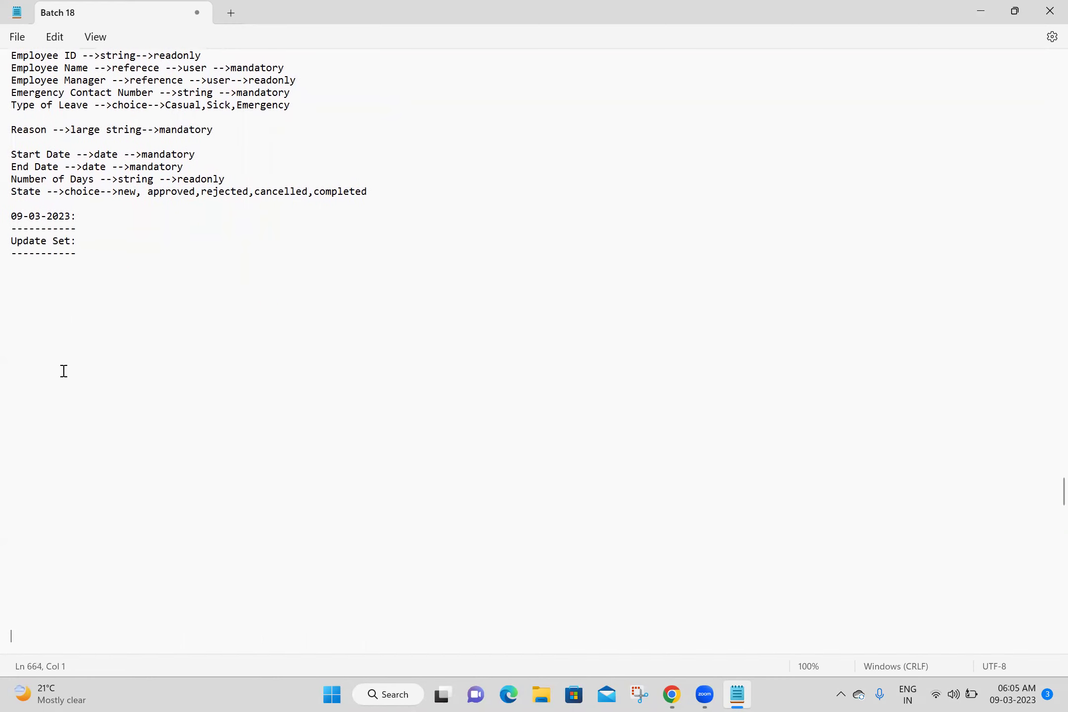
key("ctrl+s")
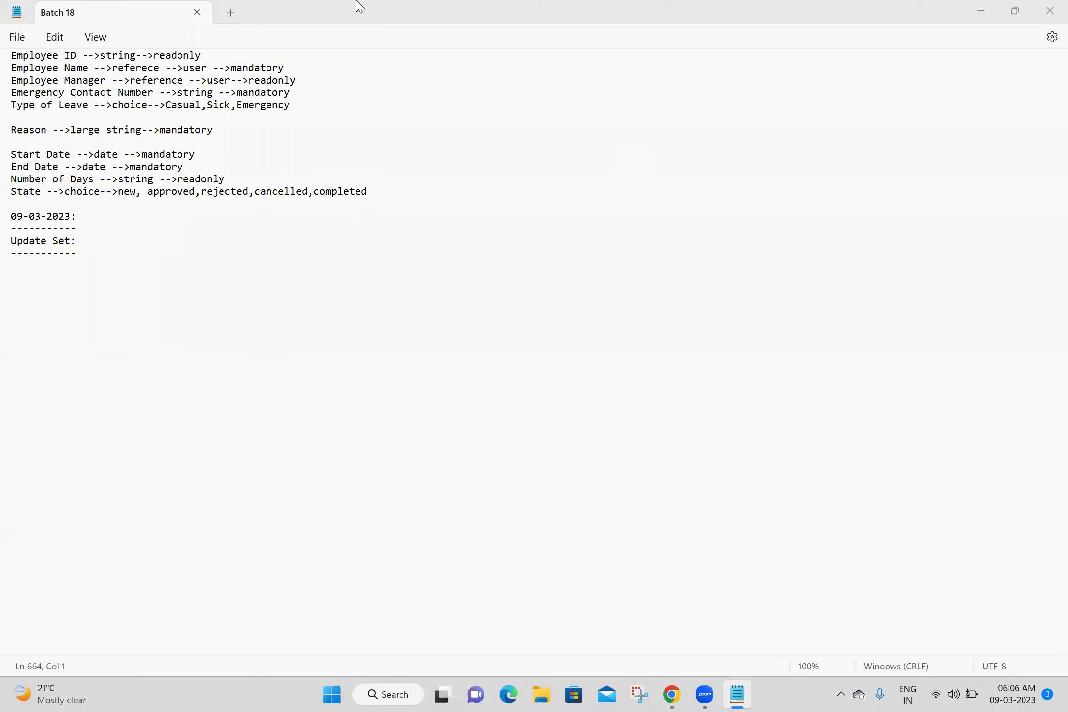
Switch to Chrome and search the web for "update set in servicenow" in a new tab, and look through the results
key("alt+Tab")
left_click(210, 43)
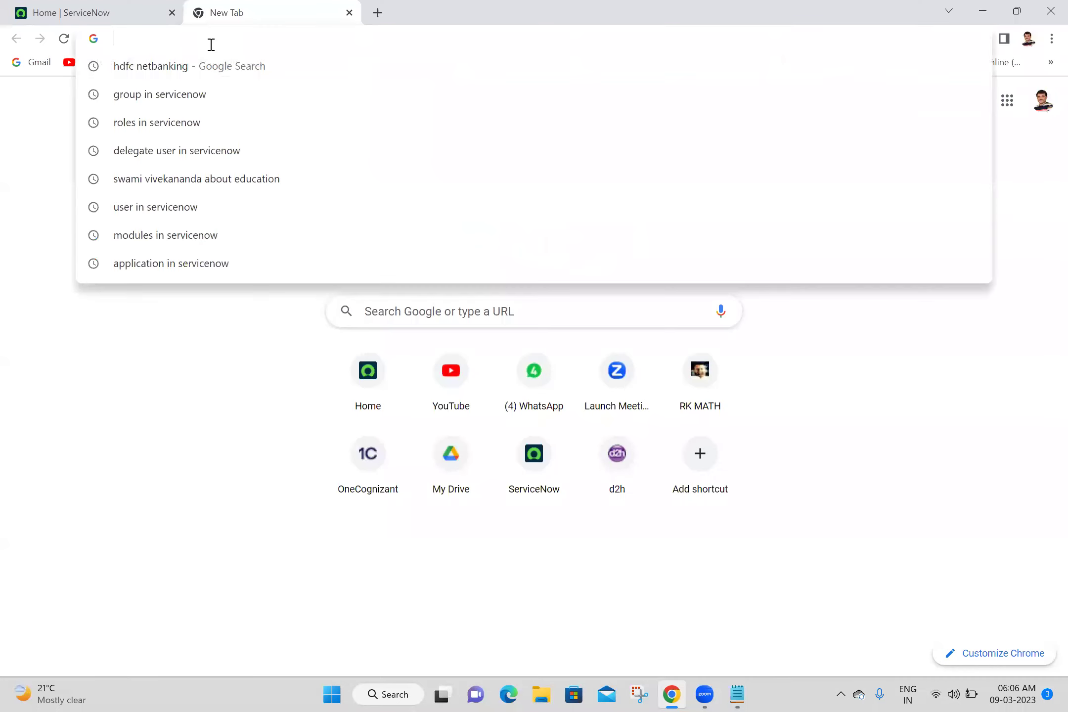
type("update set")
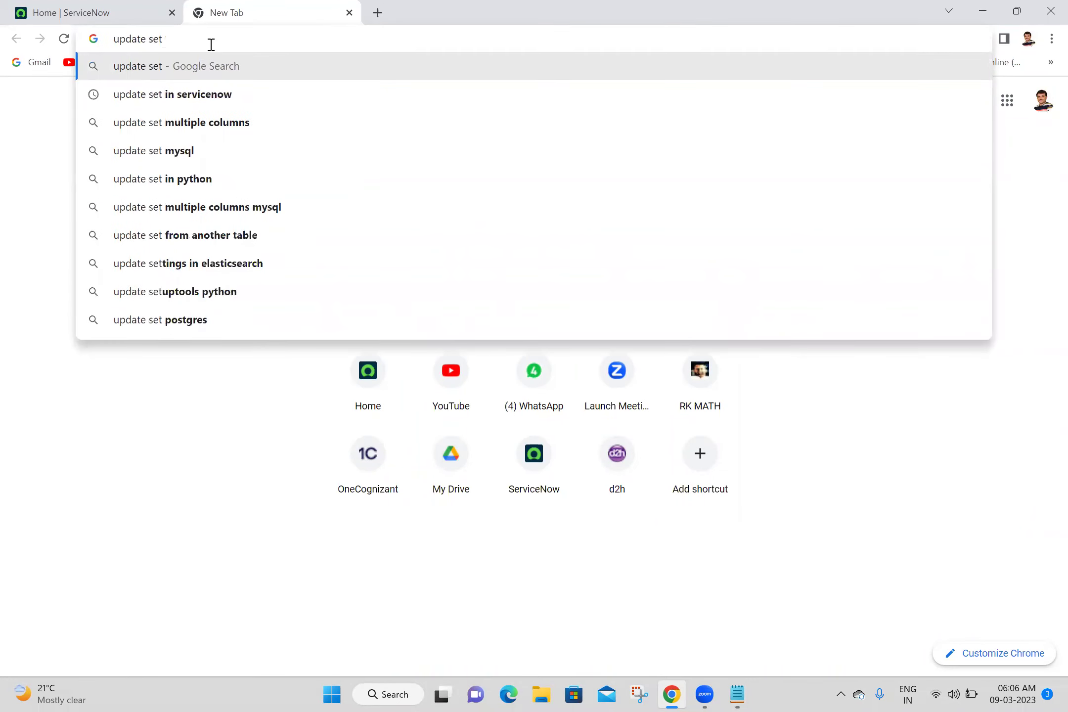
left_click(226, 86)
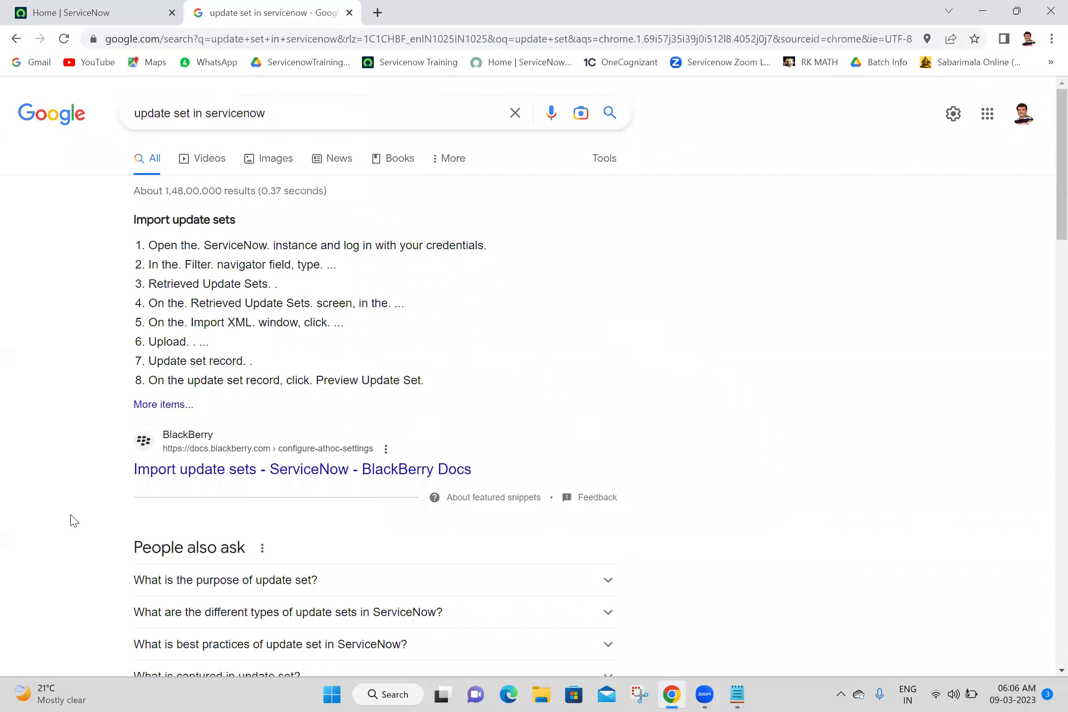
scroll(73, 520, "down", 5)
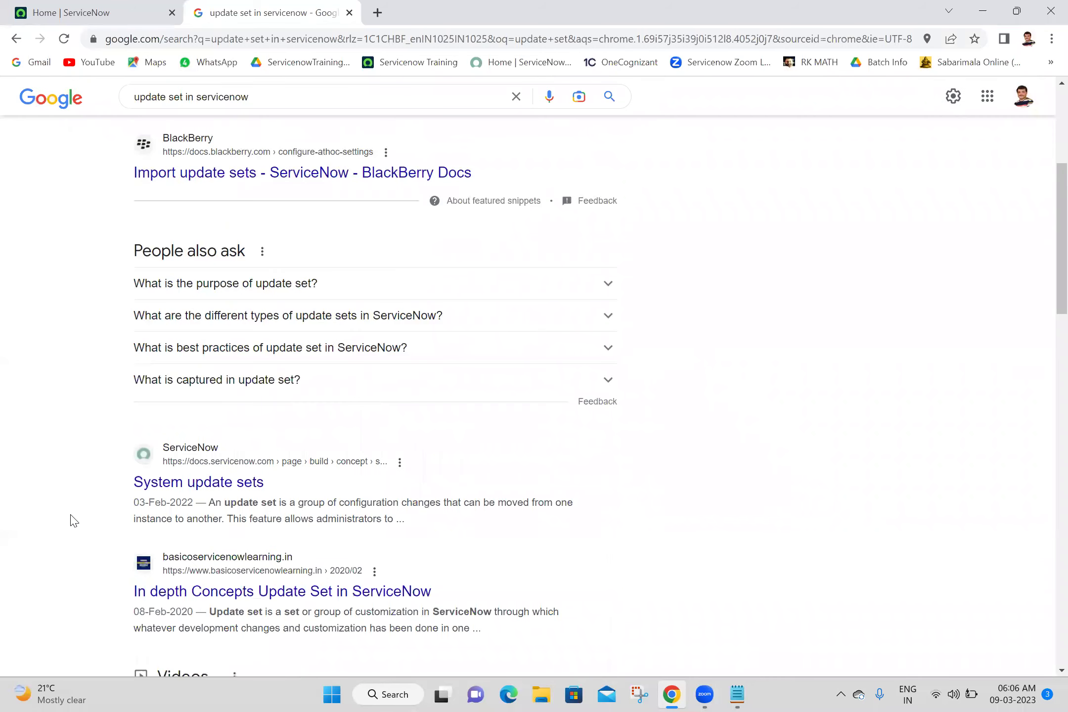
scroll(73, 520, "up", 5)
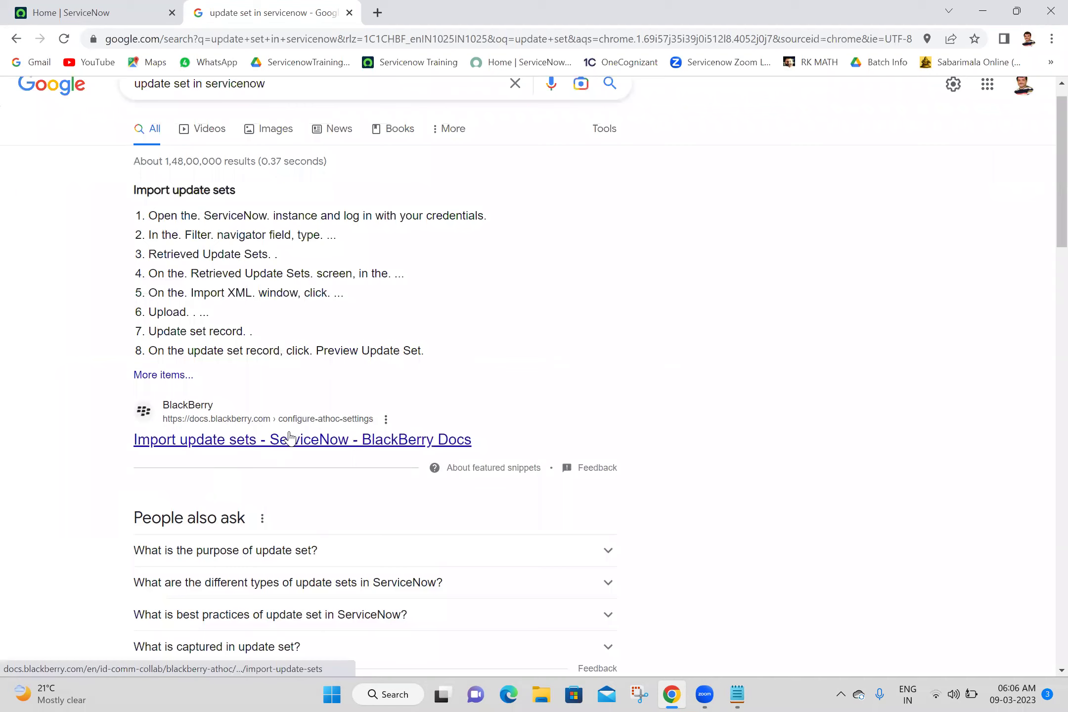
Search for "updateset in servicenow" instead and open the ServiceNow documentation result "System update sets" in a separate tab
left_click(176, 82)
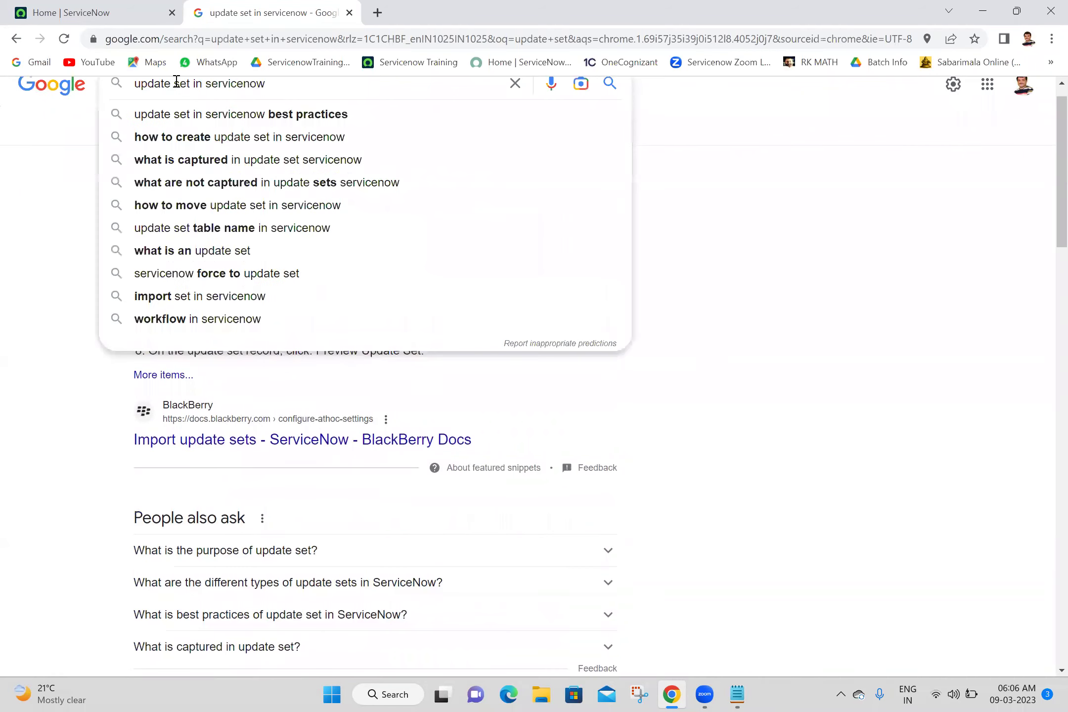
key("BackSpace")
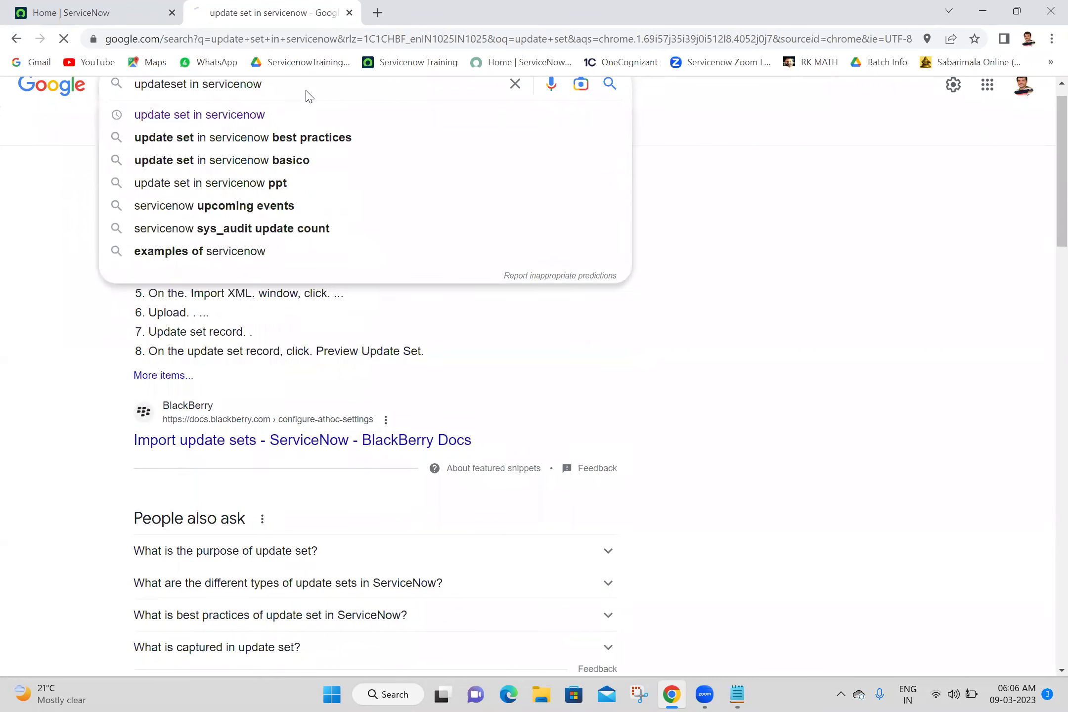
key("Return")
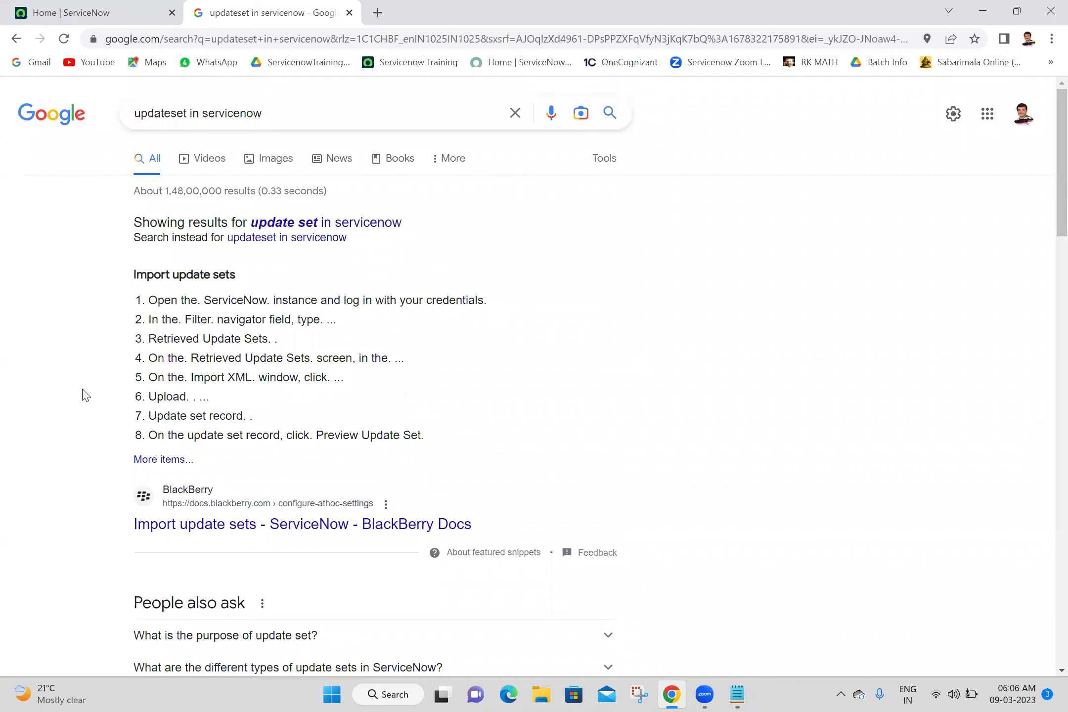
scroll(85, 396, "down", 9)
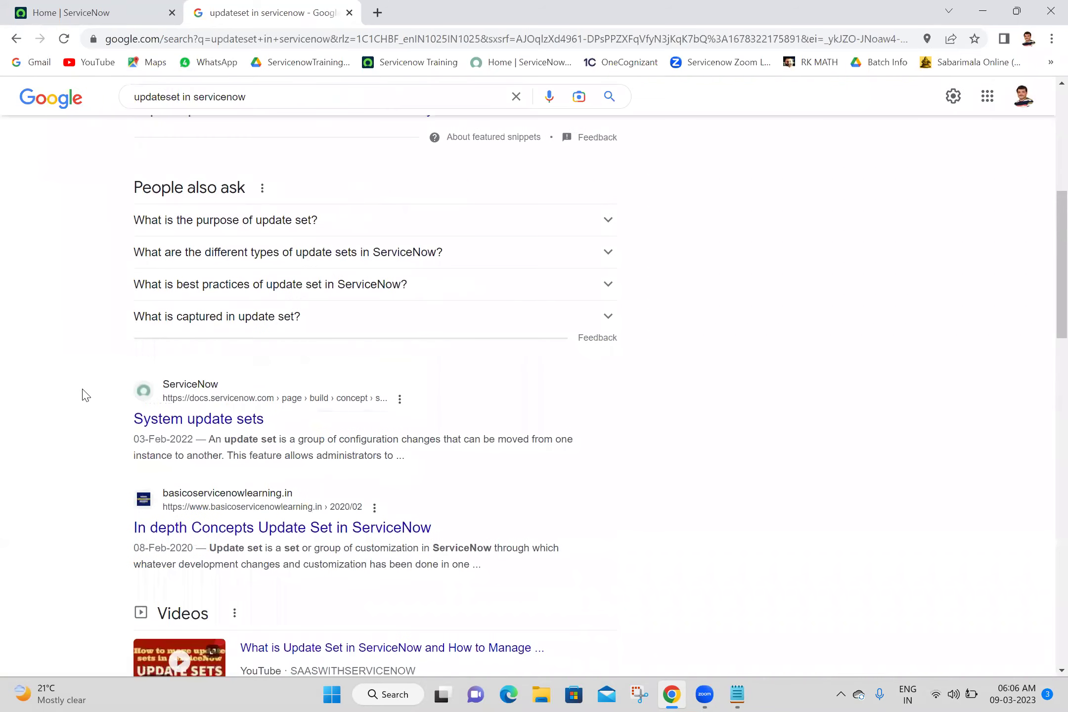
scroll(85, 396, "down", 1)
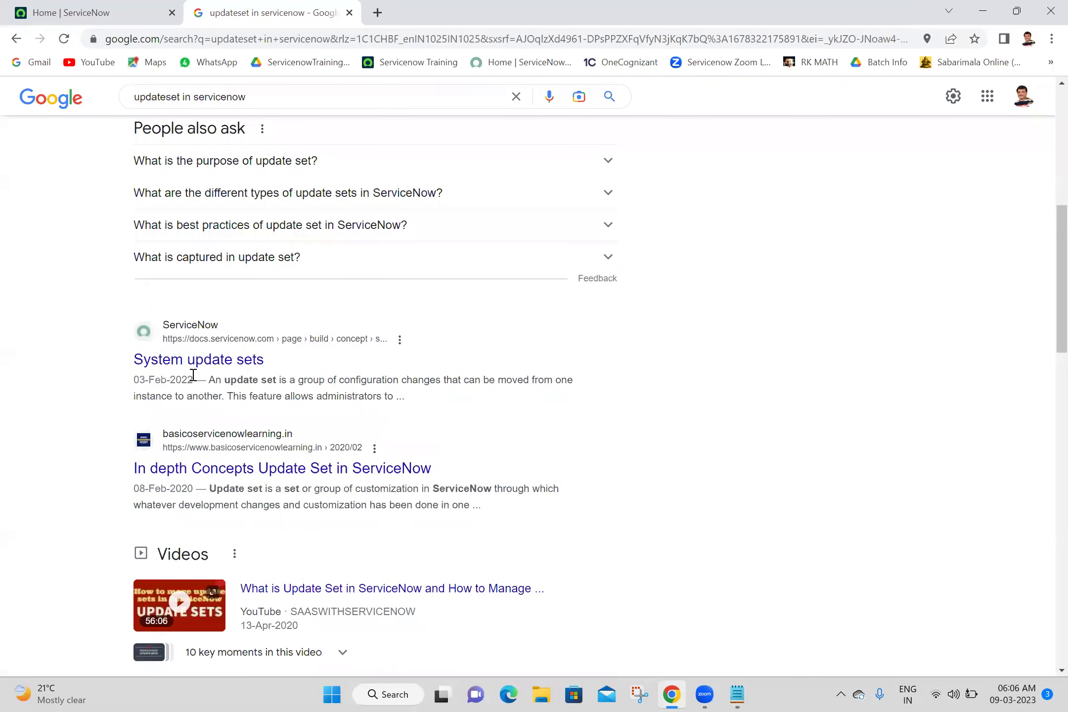
left_click(240, 364, "ctrl")
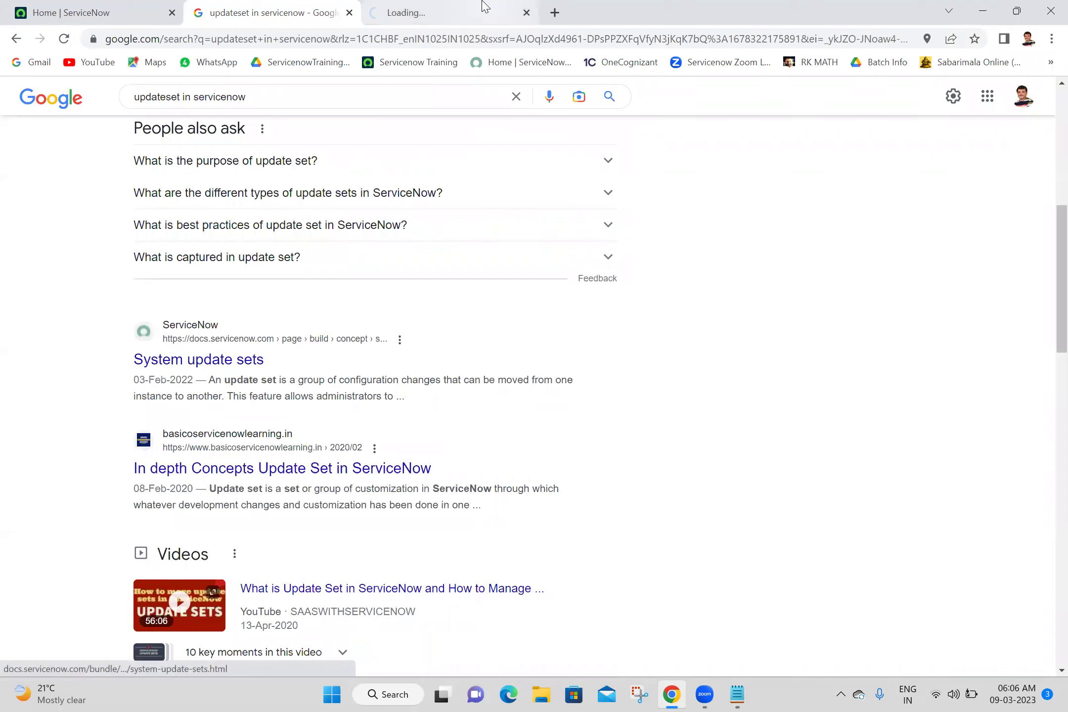
left_click(483, 7)
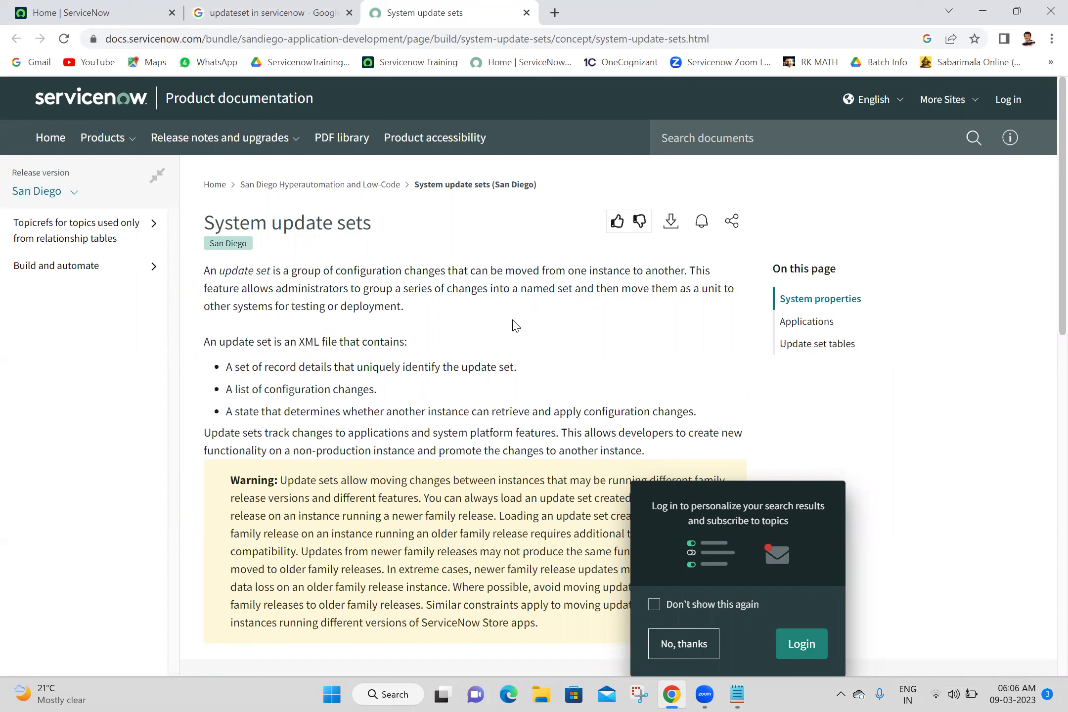
Copy the opening sentence defining an update set into the Notepad notes under the Update Set heading, followed by blank lines
left_click_drag(689, 272, 203, 271)
key("ctrl+c")
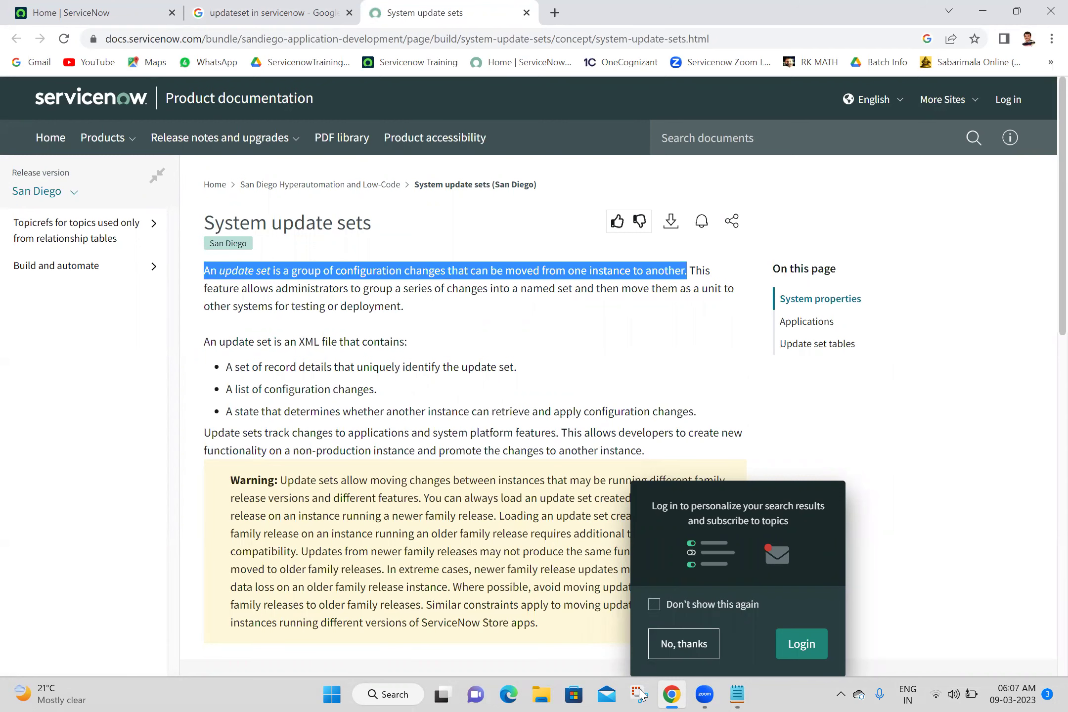
key("alt+Tab")
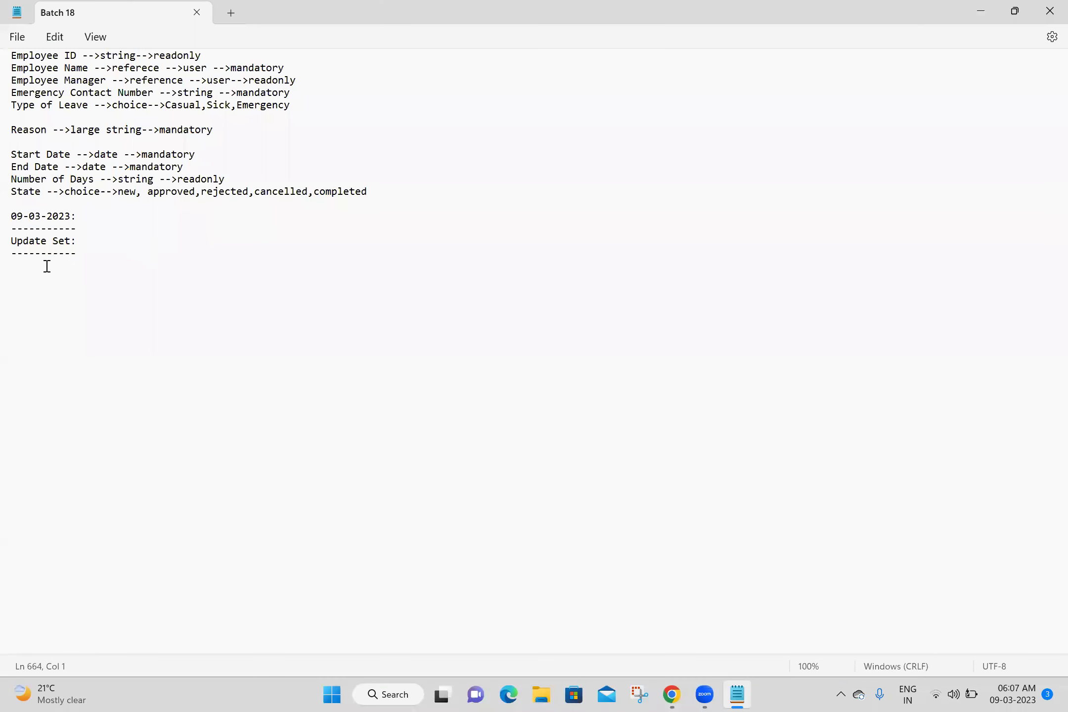
key("ctrl+v")
key("Return")
key("Return")
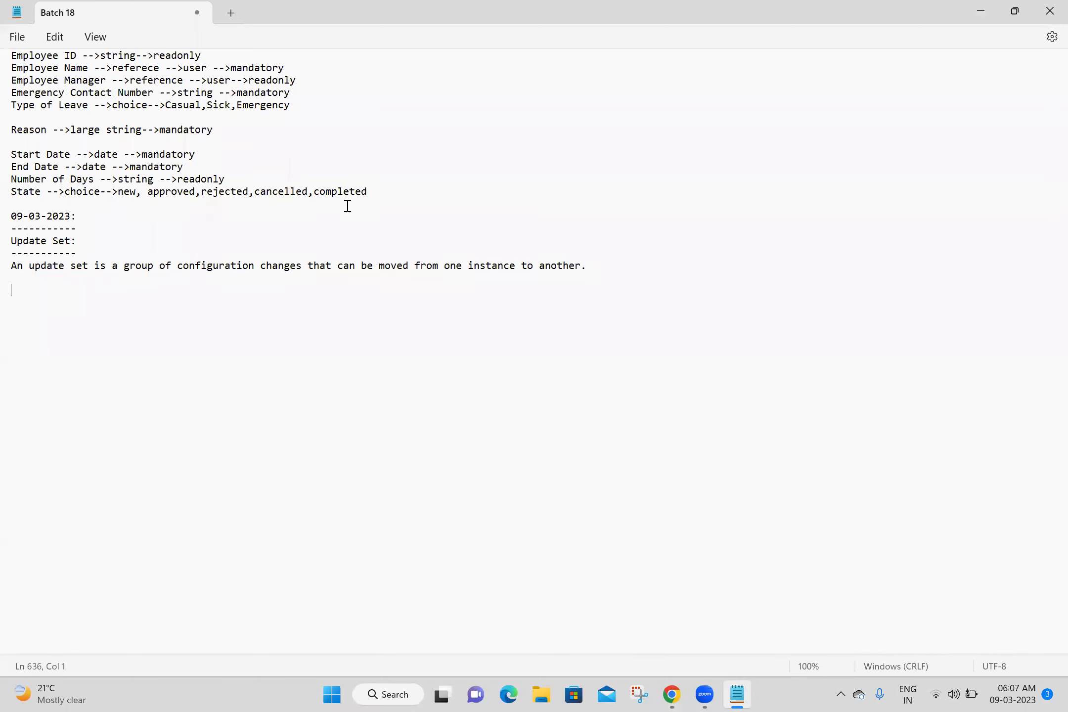
Add the word "instance" after "another" at the end of the pasted definition and save the notes
left_click(582, 266)
type("instance")
left_click(520, 299)
key("ctrl+s")
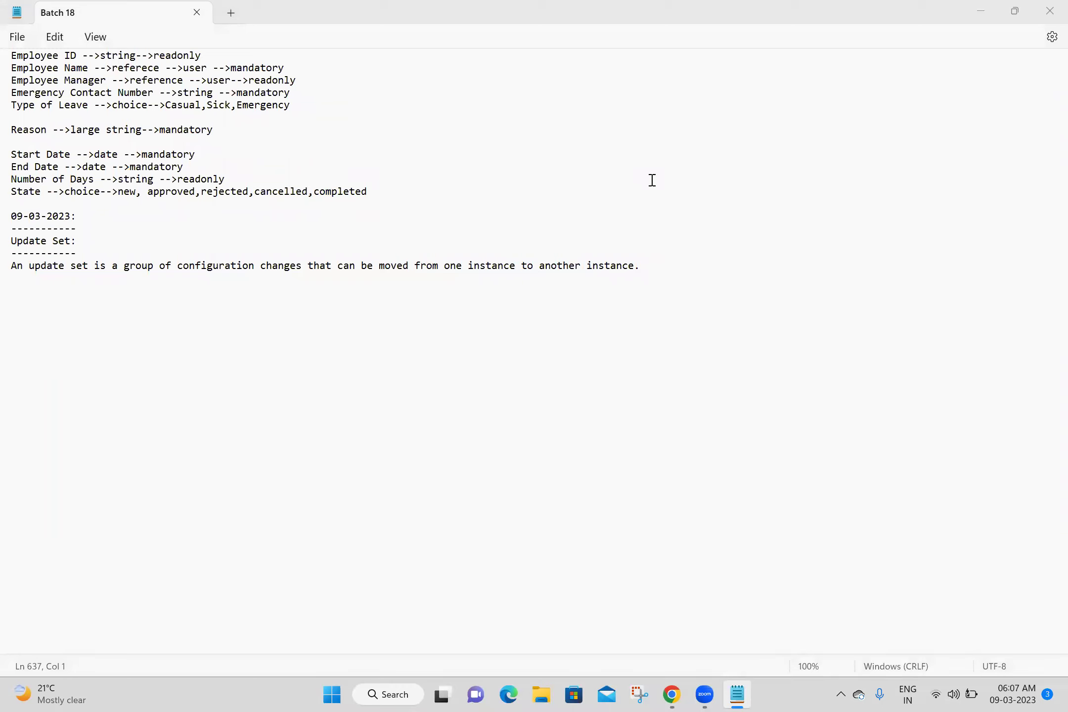
left_click(449, 322)
Copy the System update sets documentation page's URL from Chrome into the Notepad notes below the definition
left_click(671, 694)
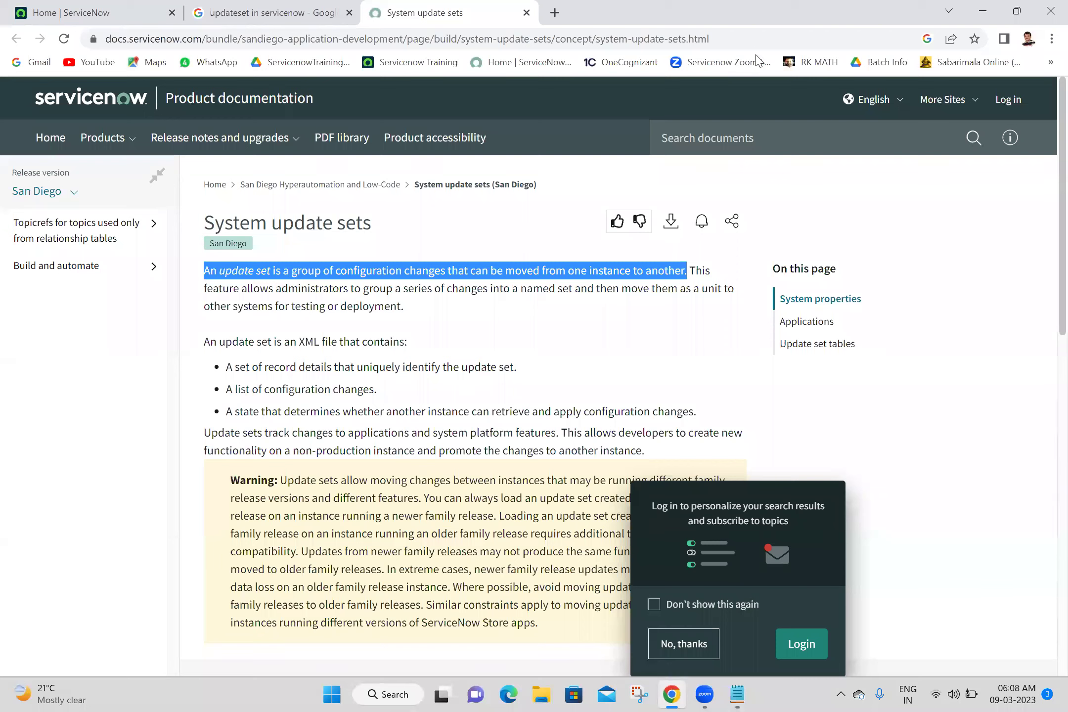
left_click(769, 39)
key("ctrl+c")
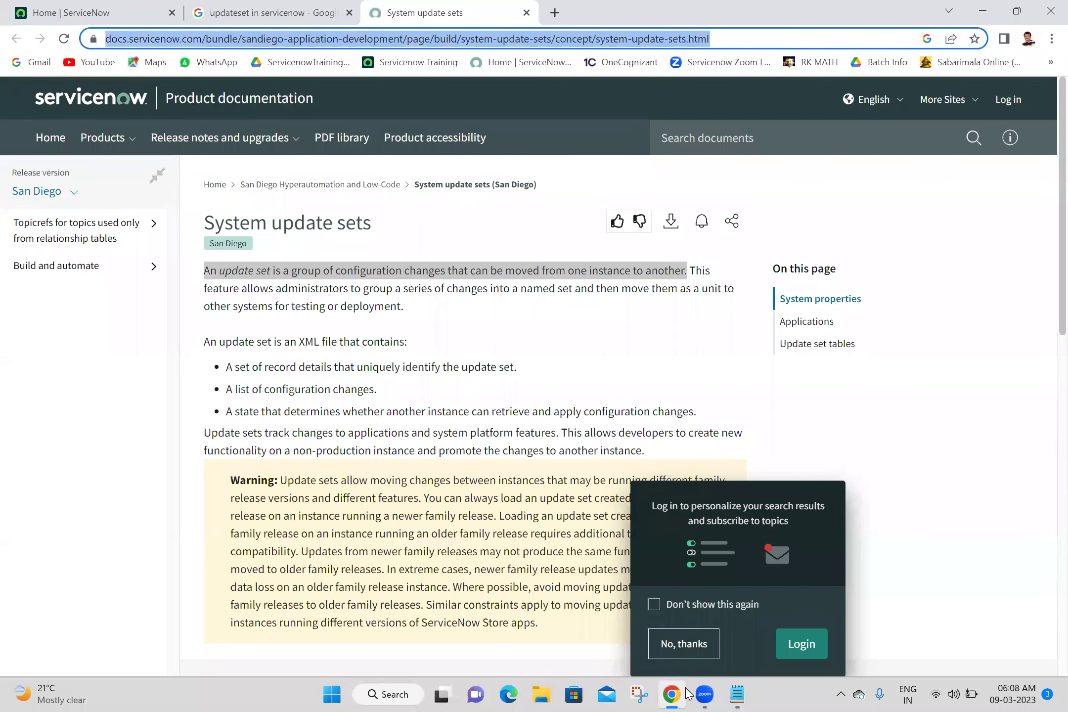
left_click(738, 695)
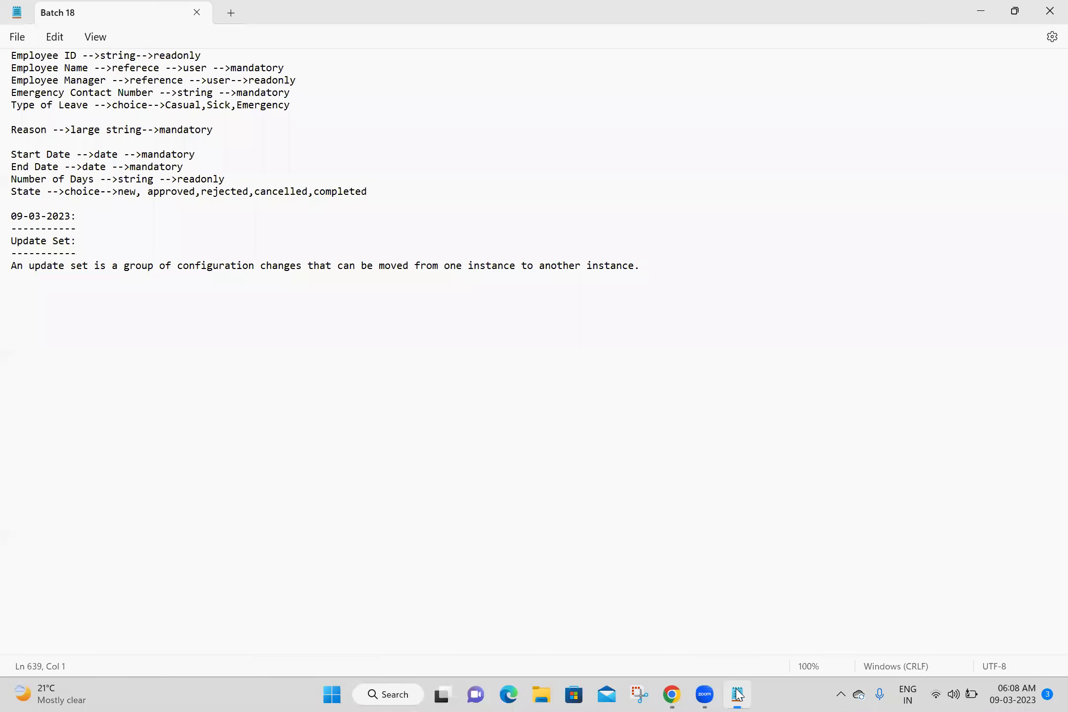
left_click(113, 289)
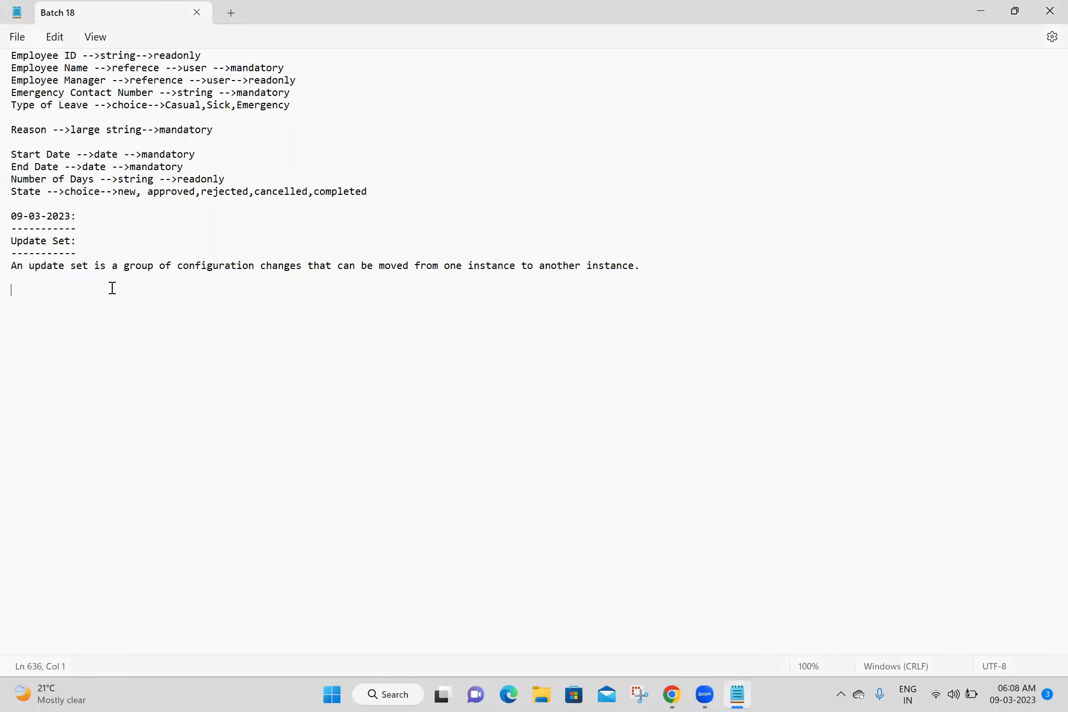
key("ctrl+v")
left_click(69, 320)
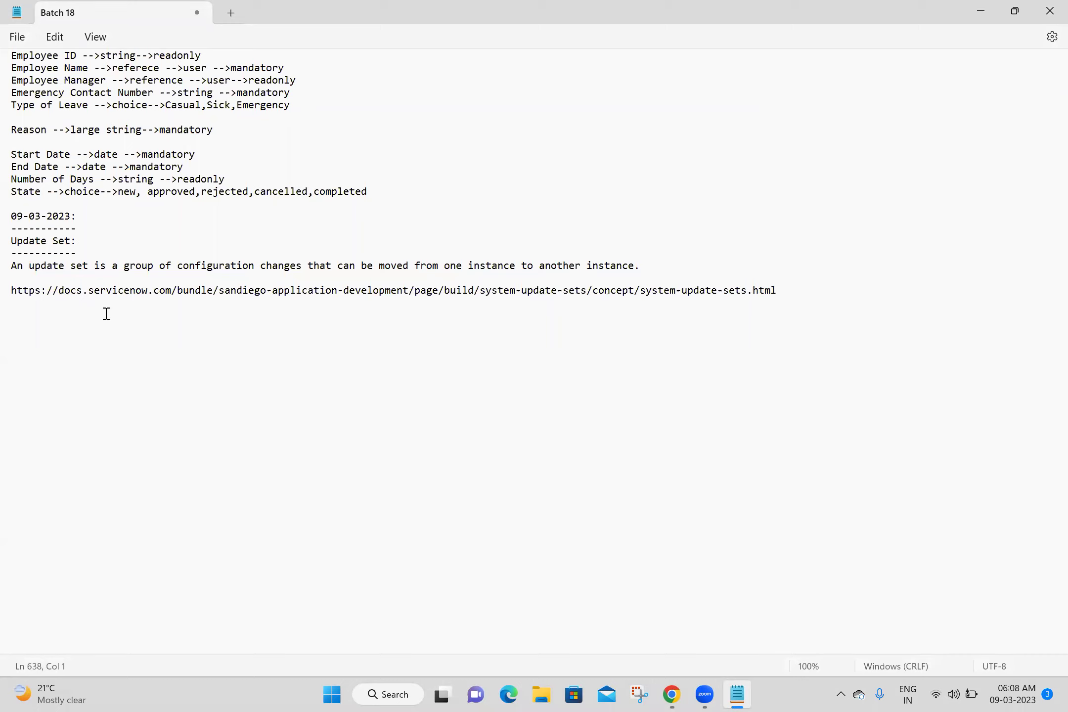
Return to Chrome and look through the System update sets documentation page down to its end
left_click(674, 695)
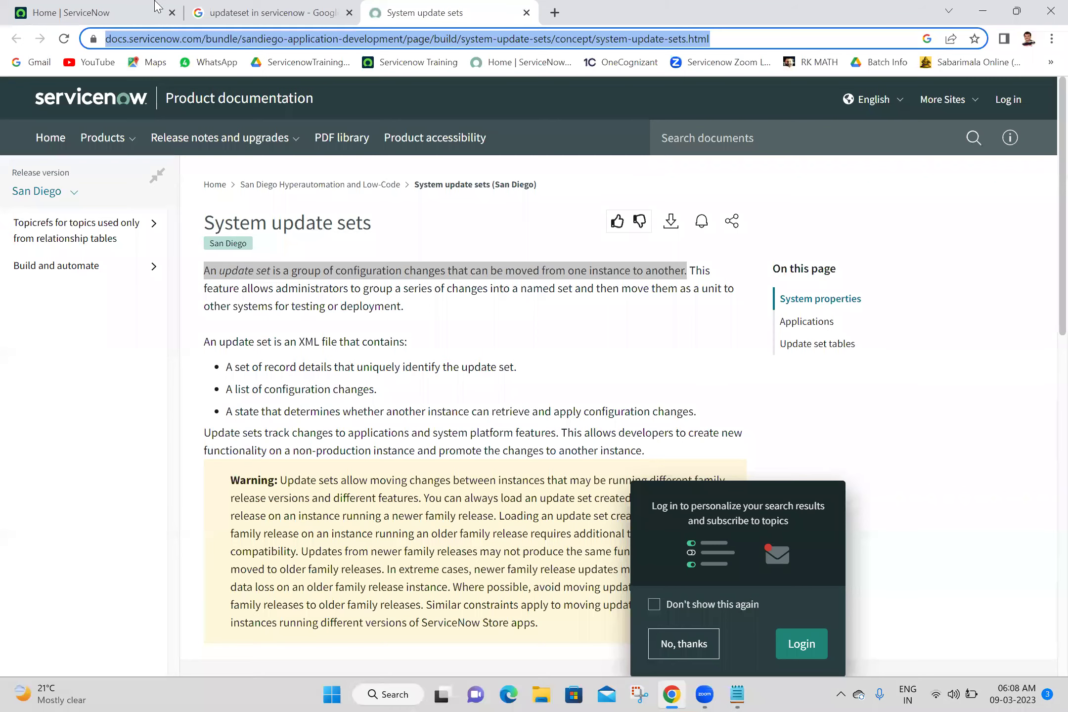
left_click(157, 7)
right_click(157, 7)
left_click(397, 7)
scroll(1048, 441, "down", 5)
scroll(1046, 440, "down", 2)
scroll(1045, 633, "down", 4)
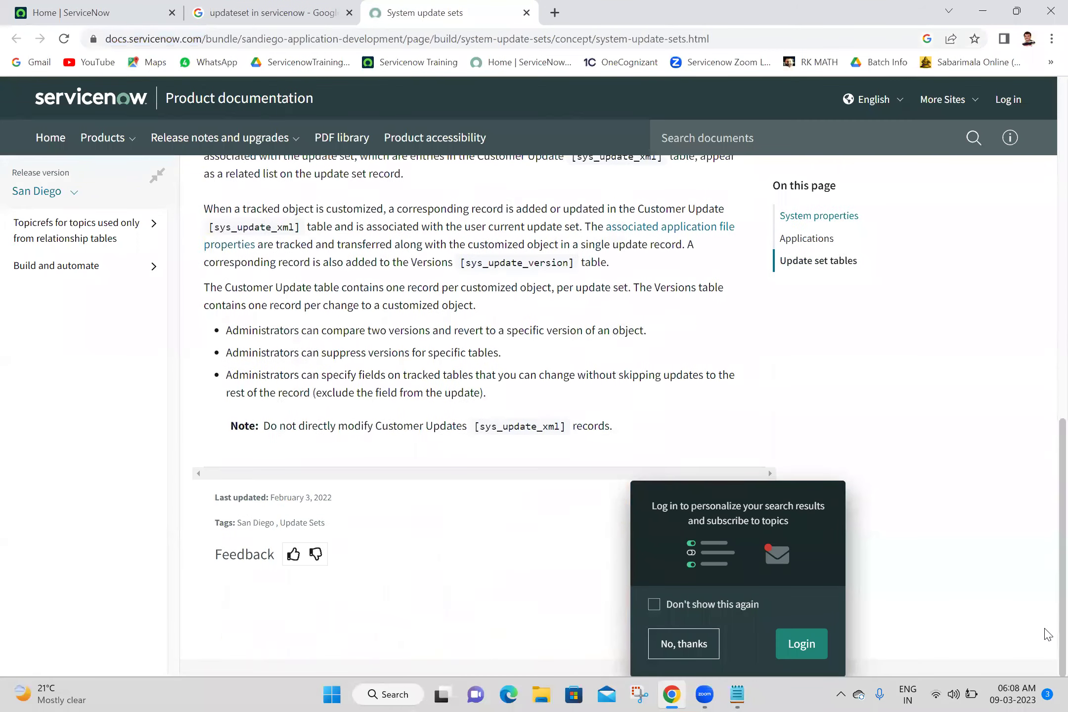
Close the search results and documentation tabs, keeping only the ServiceNow home tab
left_click(202, 9)
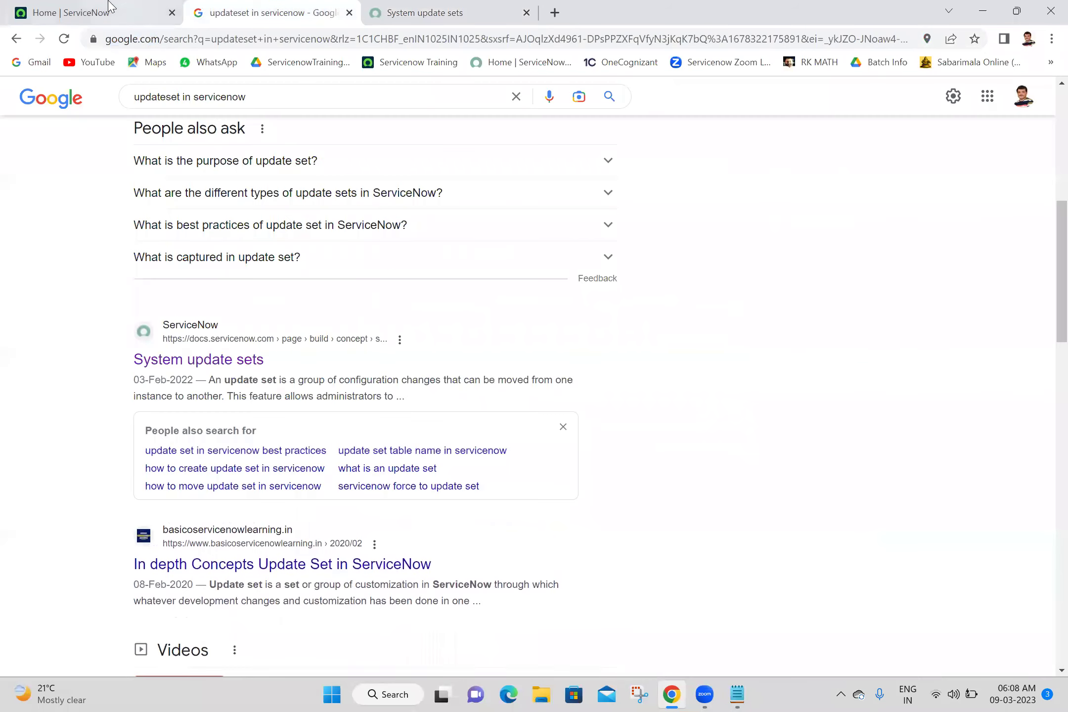
left_click(110, 6)
right_click(109, 6)
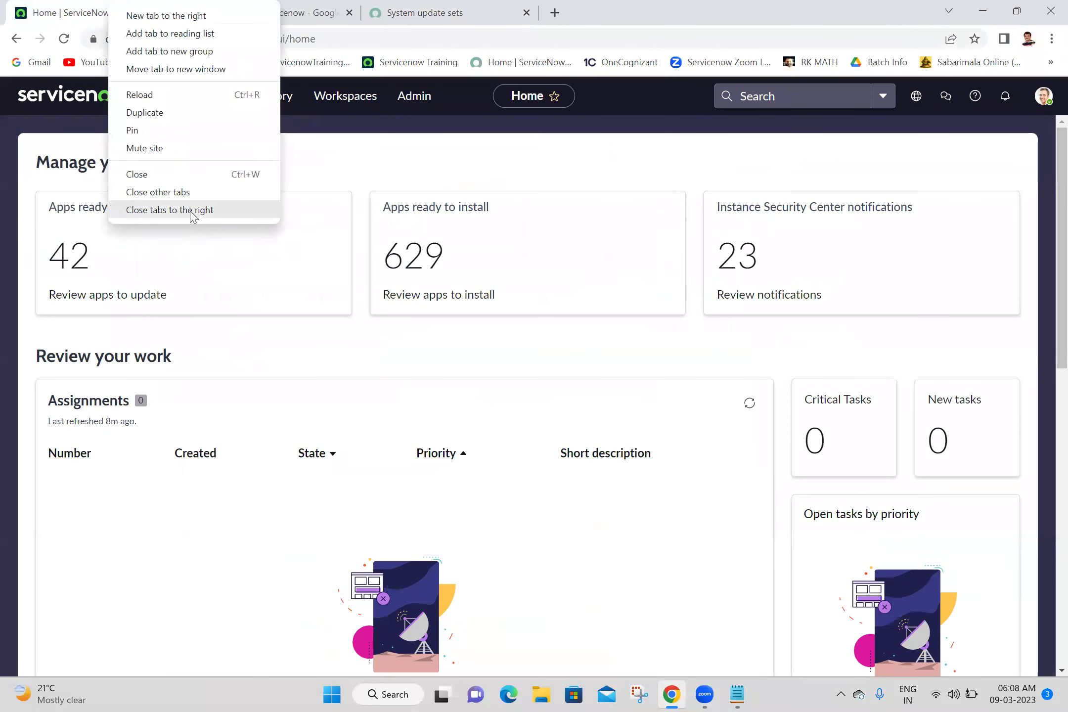
left_click(193, 213)
Filter the ServiceNow application navigator by "system upda" to find the System Update Sets modules
left_click(159, 95)
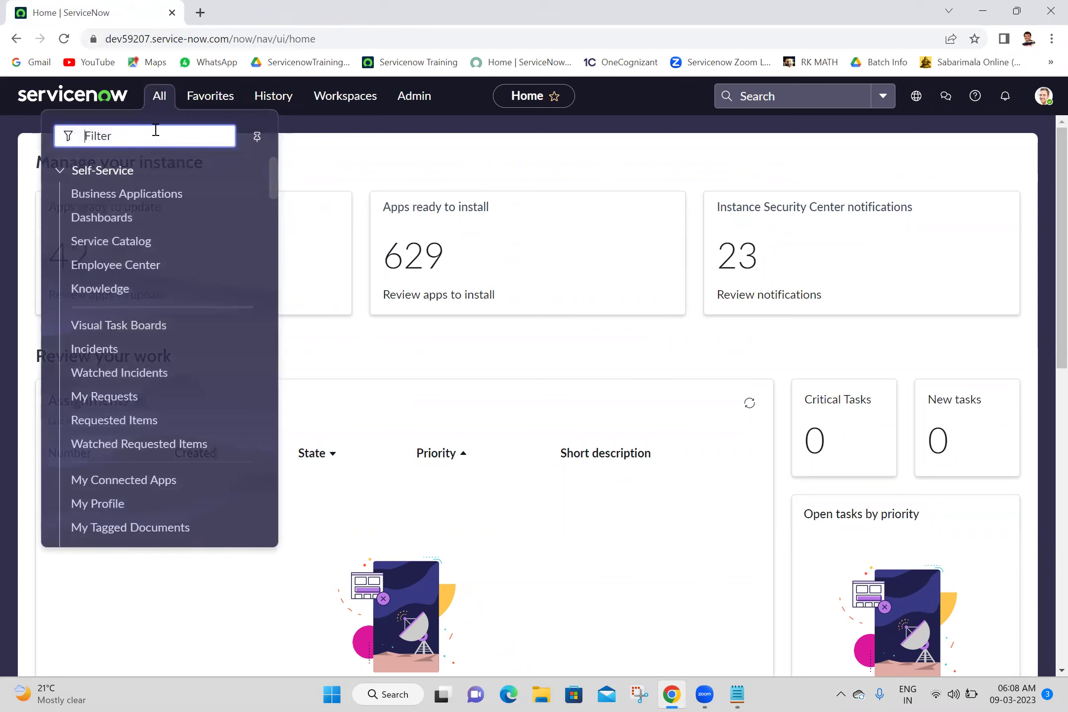
type("sys")
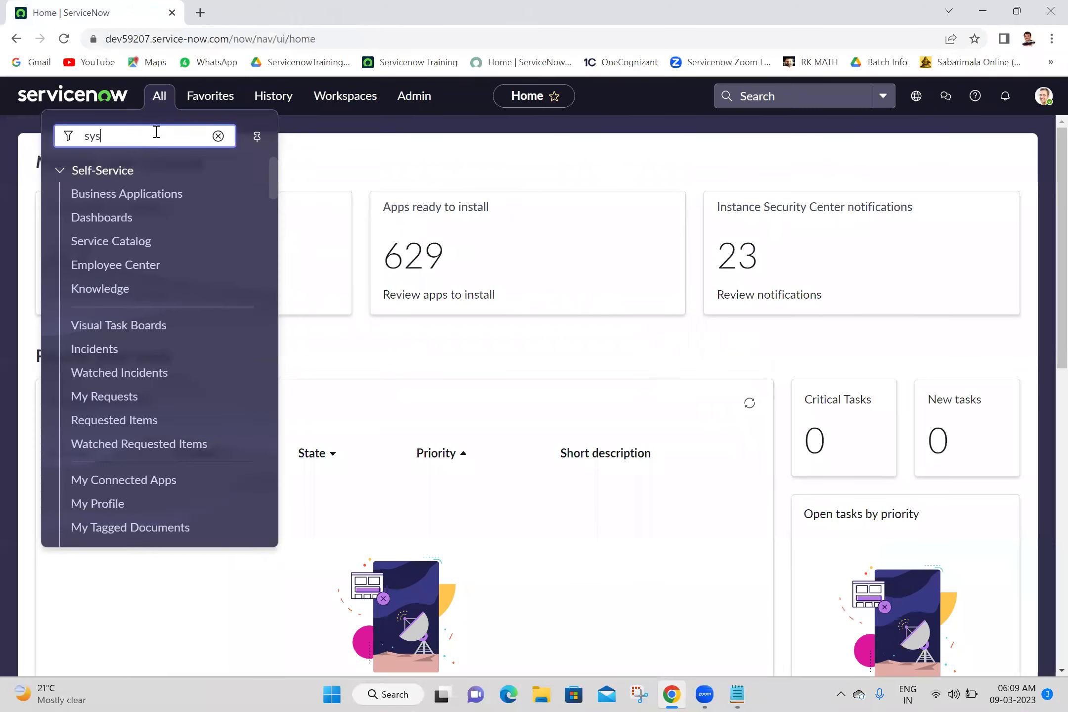
type("tem u")
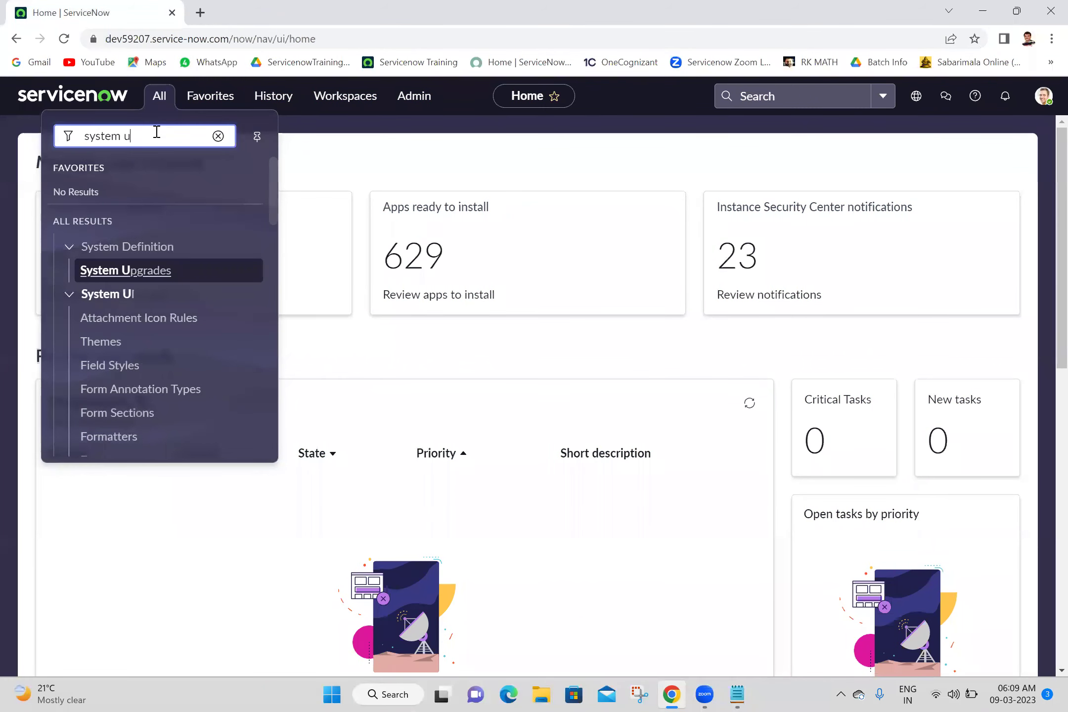
type("pda")
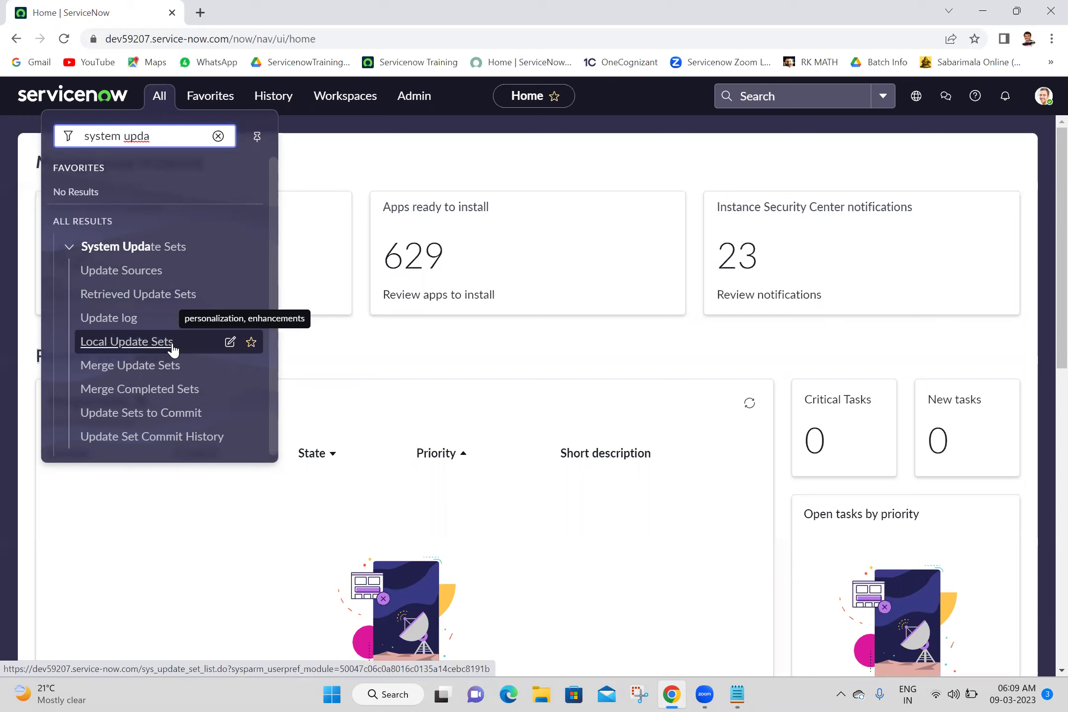
Switch to the Notepad notes, add the lines "System Update Sets -->Local Update Sets" and "Update Sets=" below the documentation link, and save
left_click(738, 694)
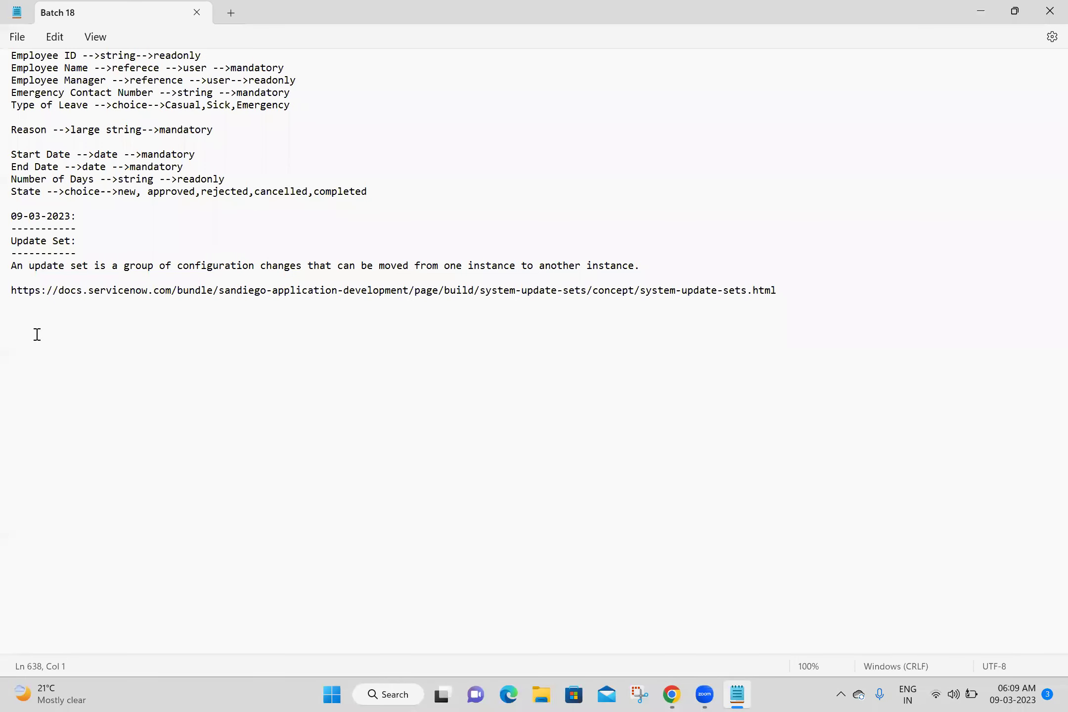
type("System Update Sets -->Local")
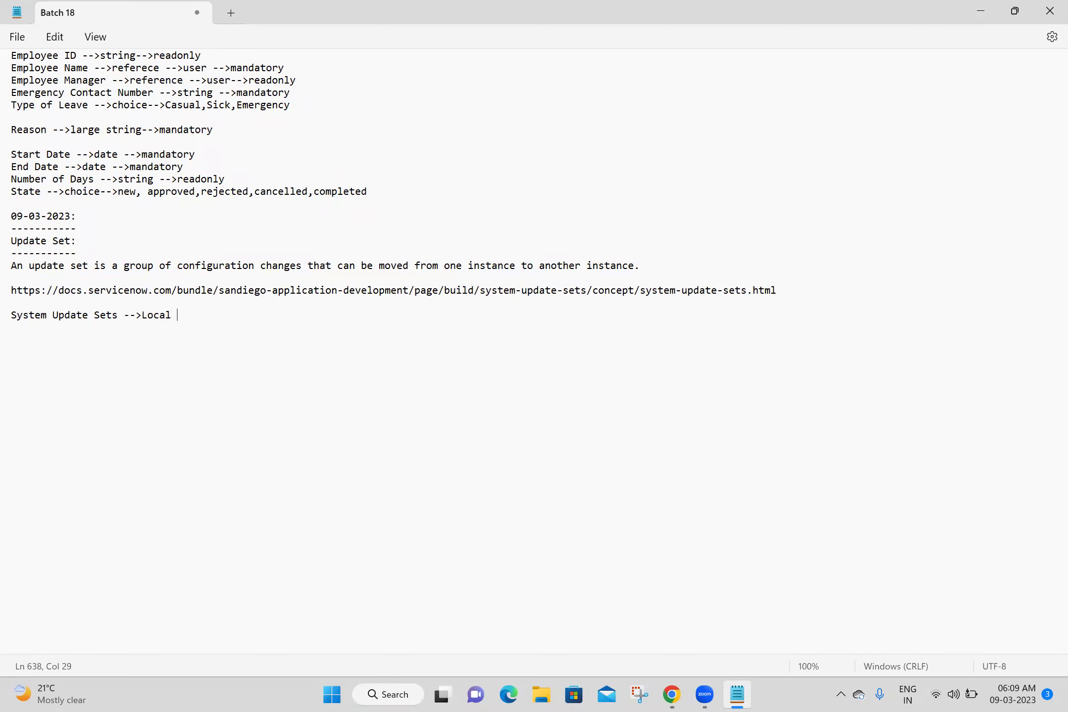
type(" Update Sets")
key("Return")
key("Return")
type("Update ")
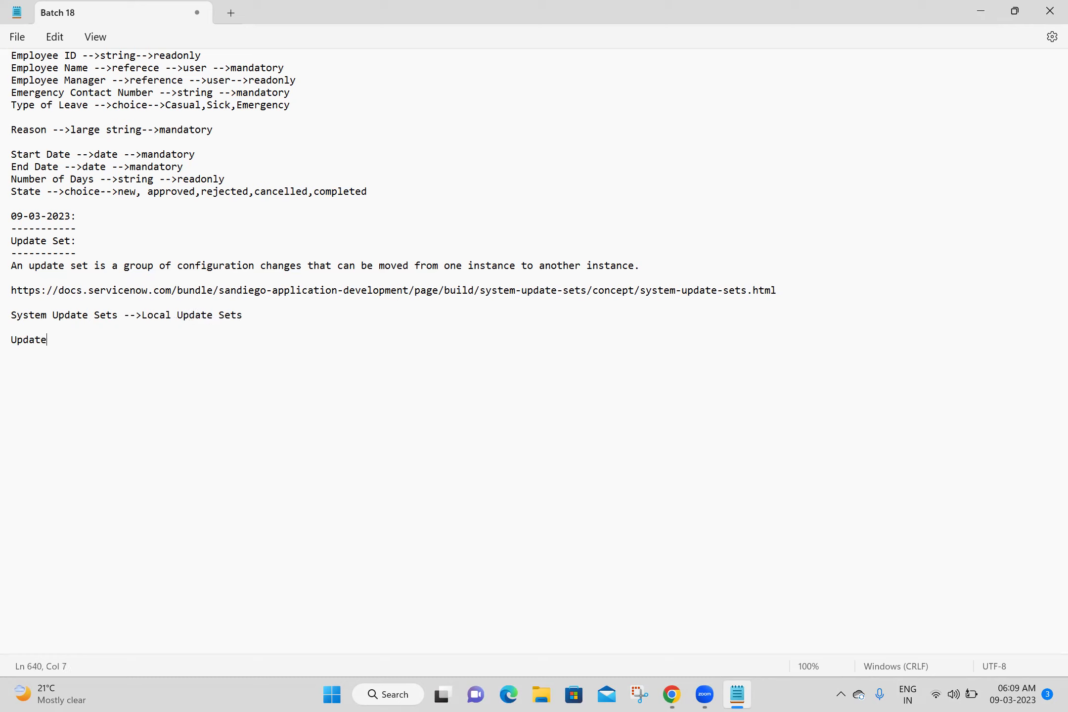
type("Sets=")
key("ctrl+s")
Return to Chrome and open the Local Update Sets module in a new browser tab
left_click(680, 692)
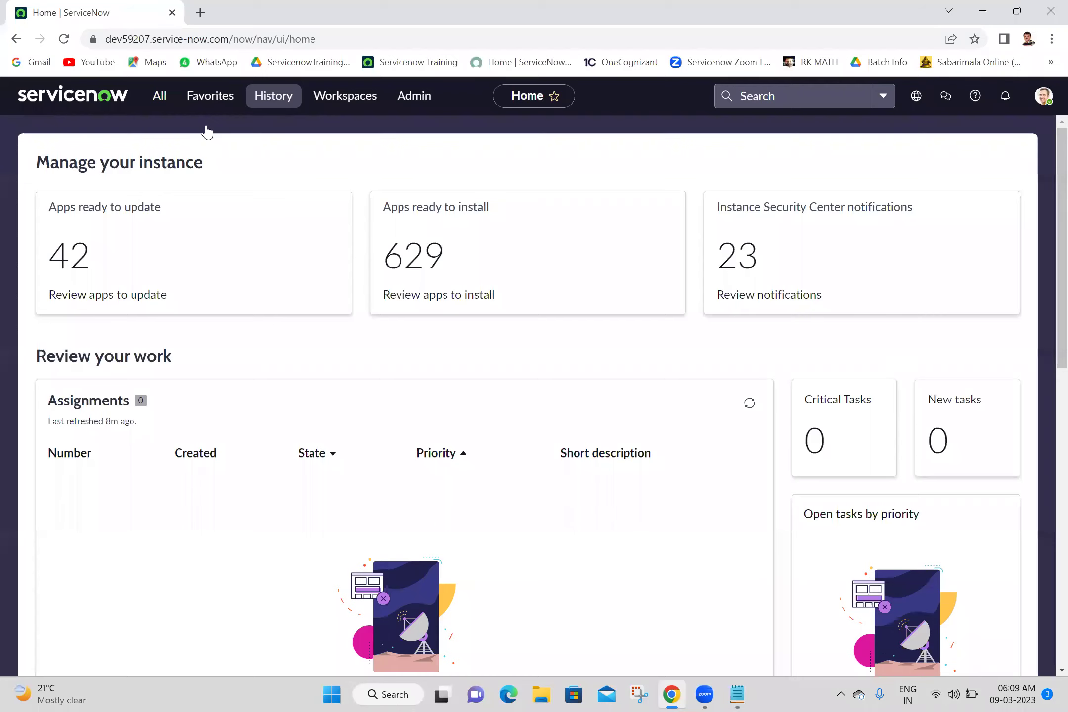
left_click(151, 102)
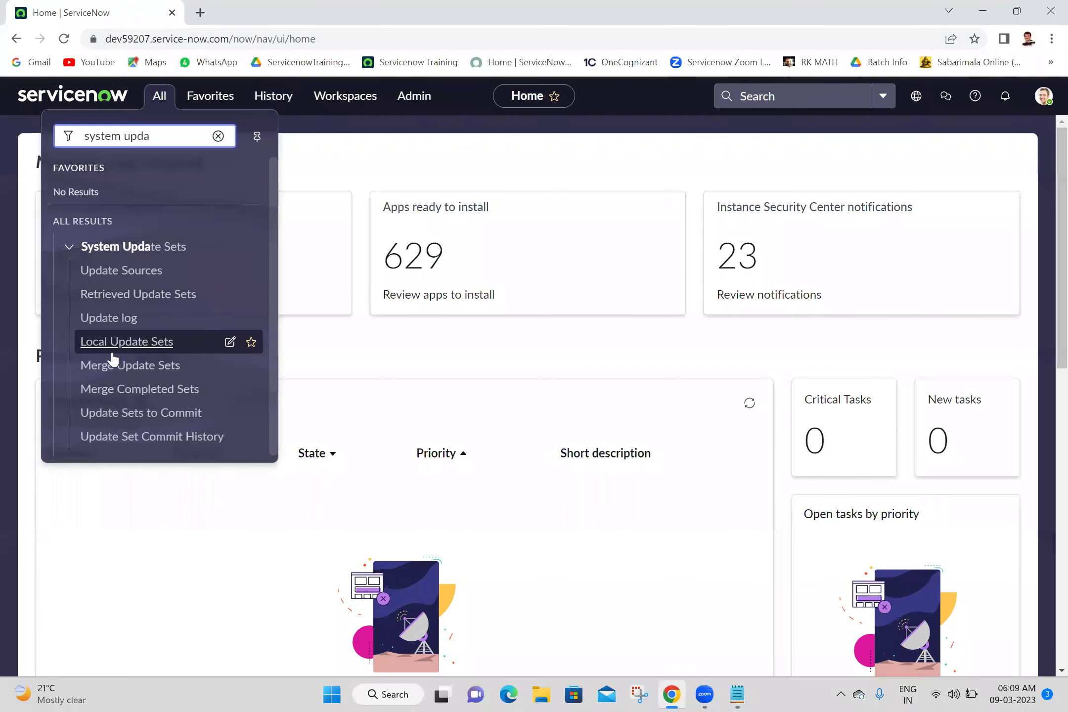
left_click(128, 342, "ctrl")
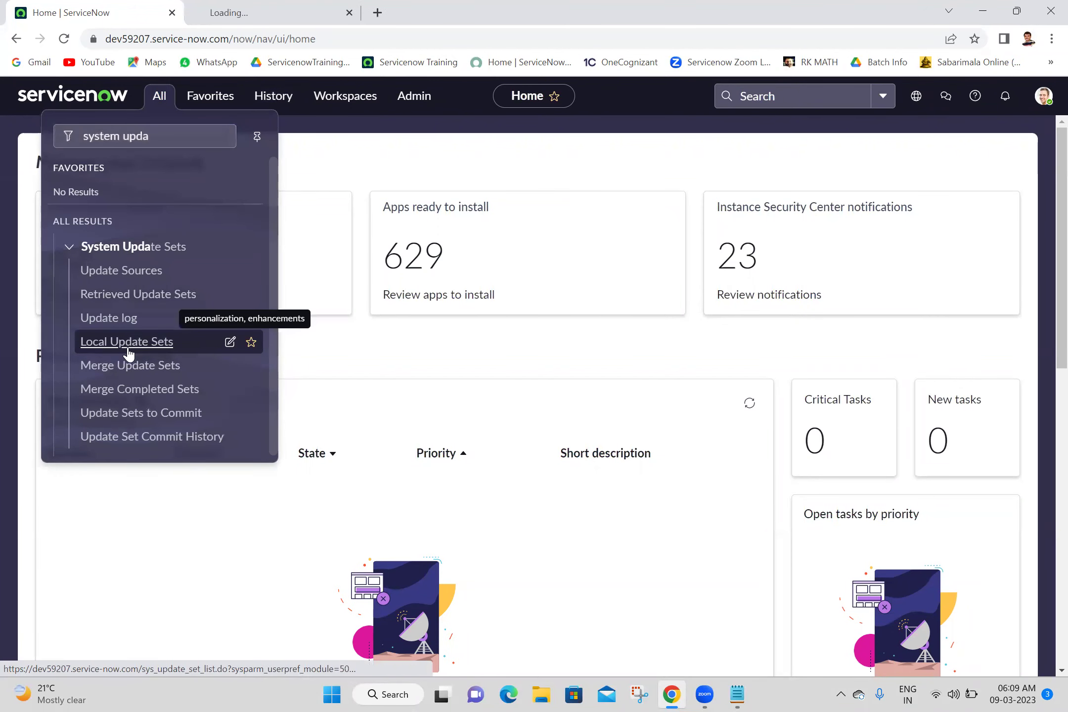
left_click(245, 13)
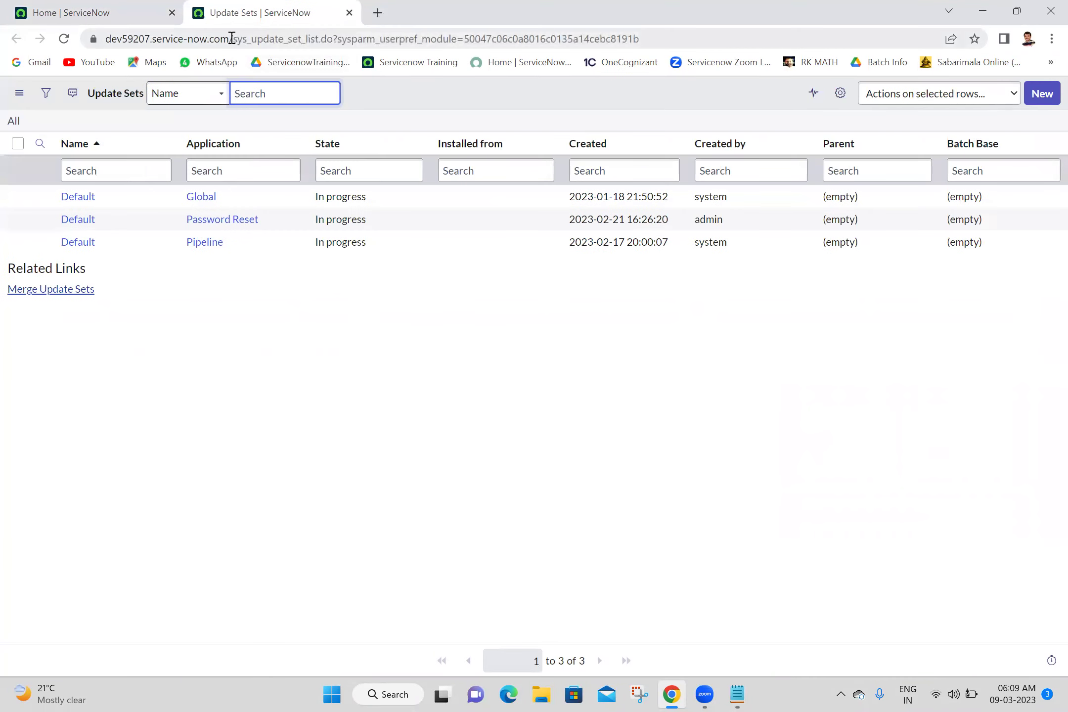
Copy the table name sys_update_set from the list page's URL into the Notepad notes after "Update Sets="
left_click_drag(232, 39, 302, 42)
key("ctrl+c")
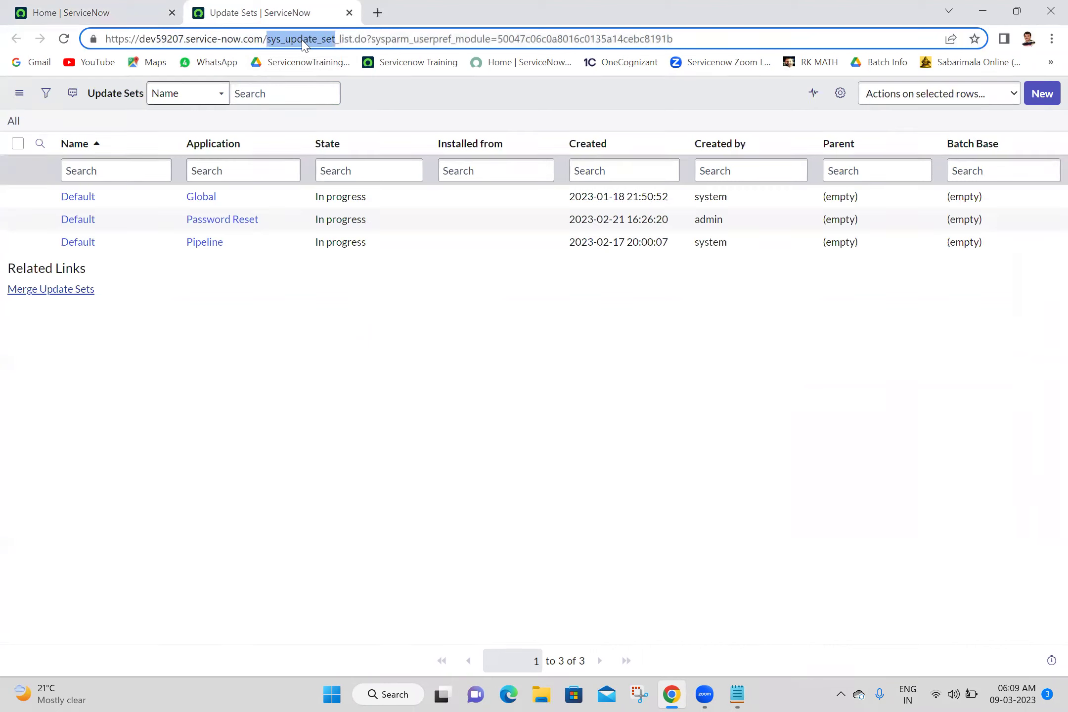
left_click(739, 694)
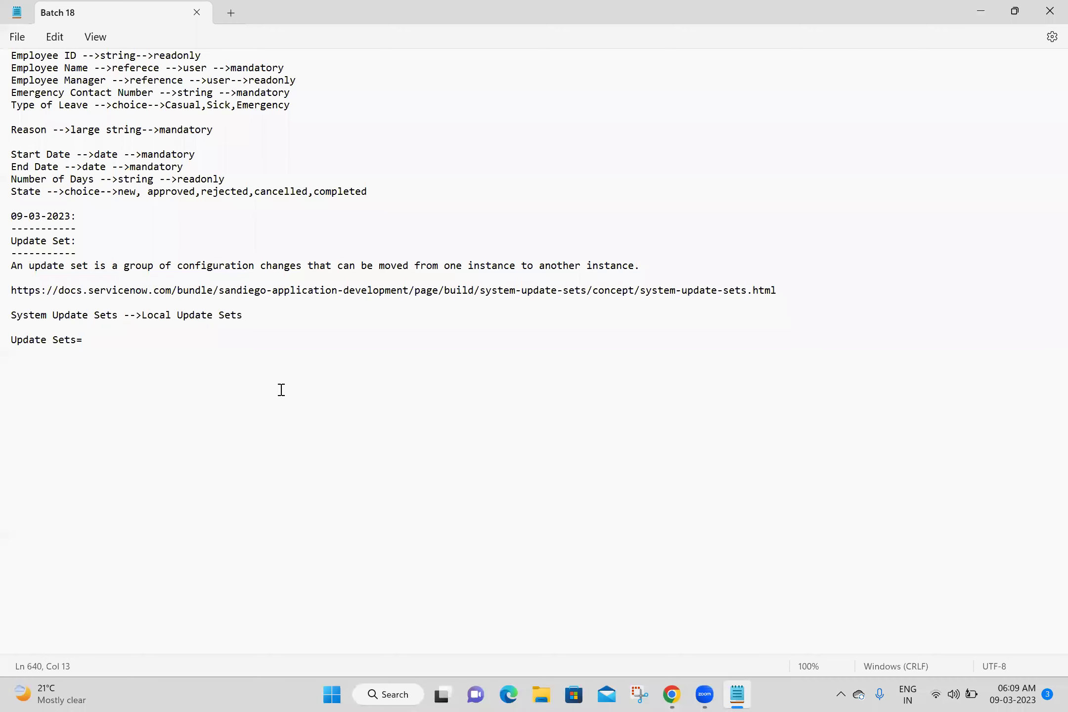
key("ctrl+v")
Add the line "Customer Updates=sys_update_xml" to the notes, separated from the Update Sets line by a blank line, and save
key("Return")
type("Custo")
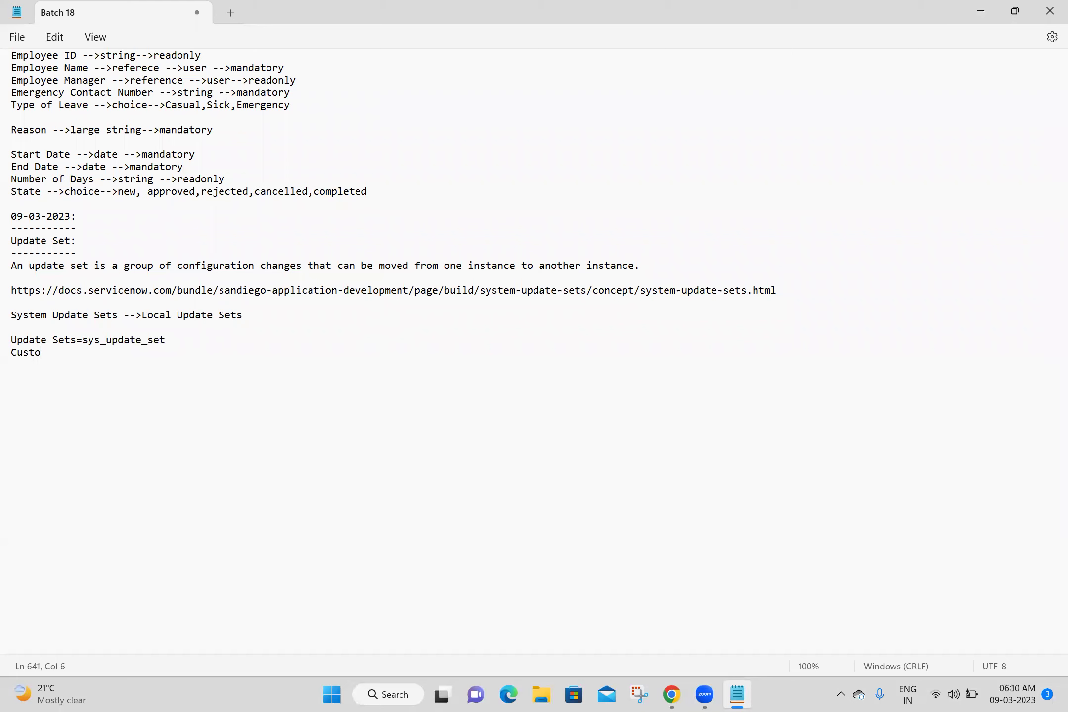
type("mer Updates=sys_update")
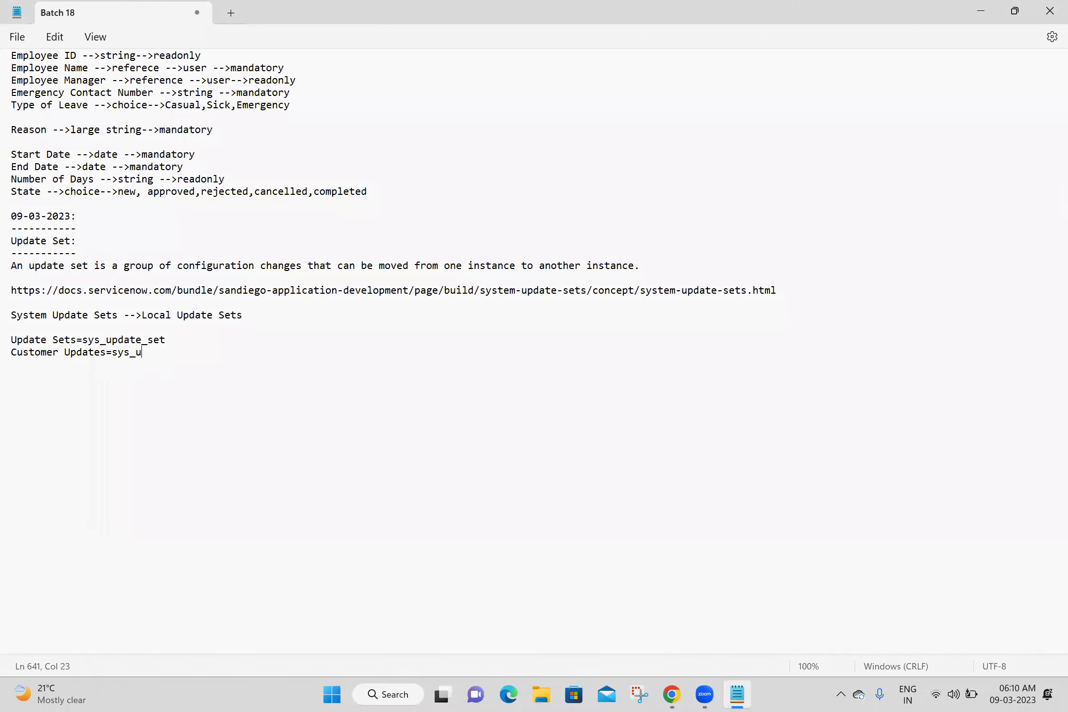
type("_xml")
key("Return")
key("Return")
key("ctrl+s")
left_click(166, 340)
key("Return")
left_click(113, 387)
key("ctrl+s")
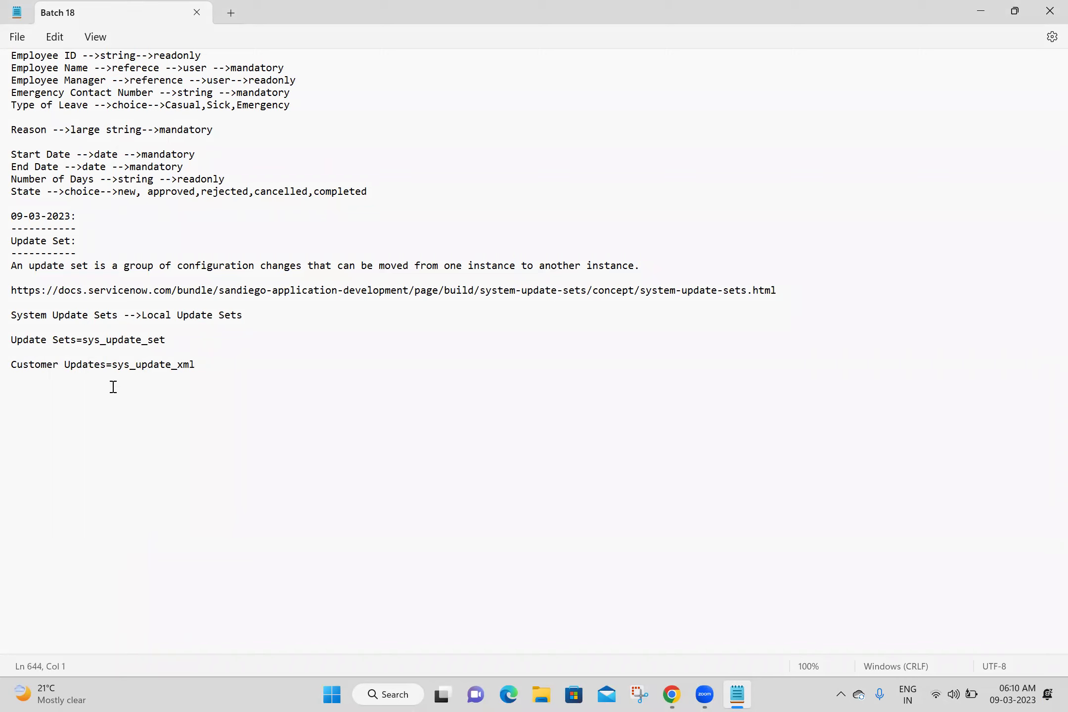
Review the table names sys_update_set and sys_update_xml in the notes, highlighting each one
double_click(131, 341)
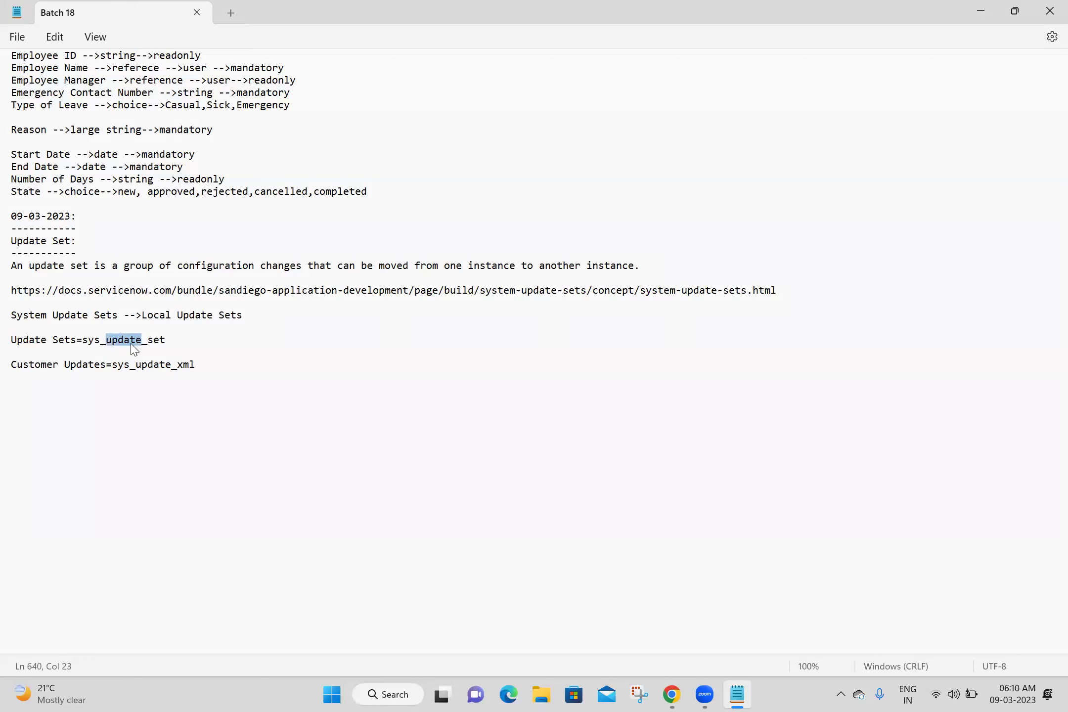
left_click(205, 343)
left_click(217, 332)
left_click(196, 339)
left_click(215, 367)
key("Return")
key("Return")
double_click(115, 341)
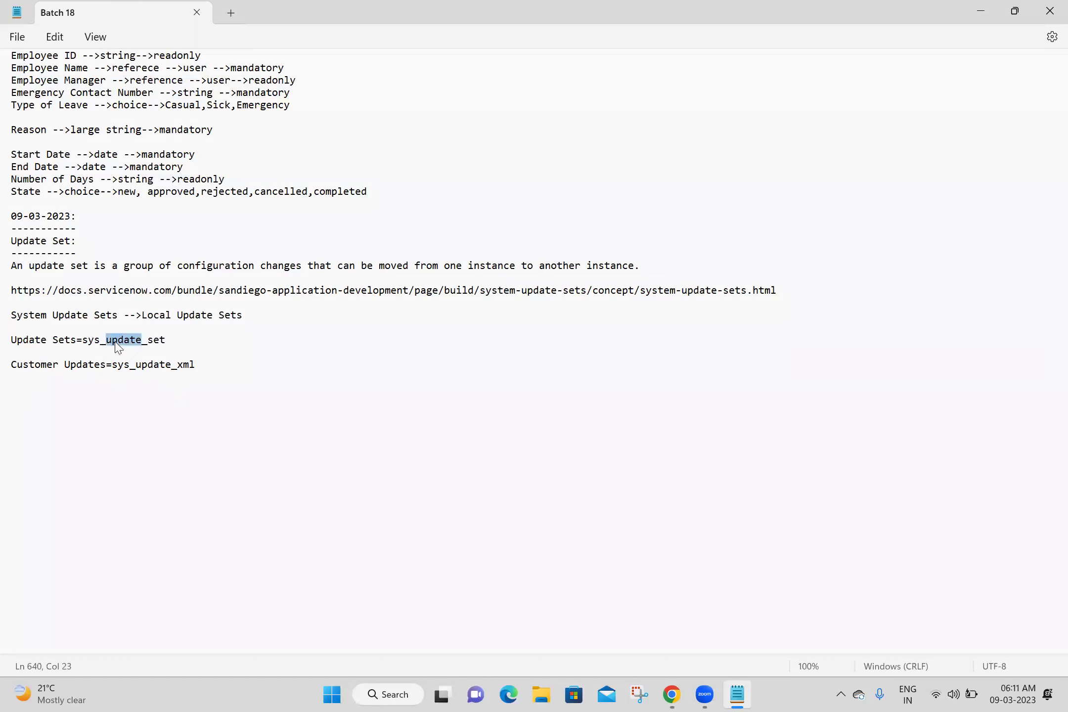
double_click(84, 342)
left_click_drag(84, 342, 175, 341)
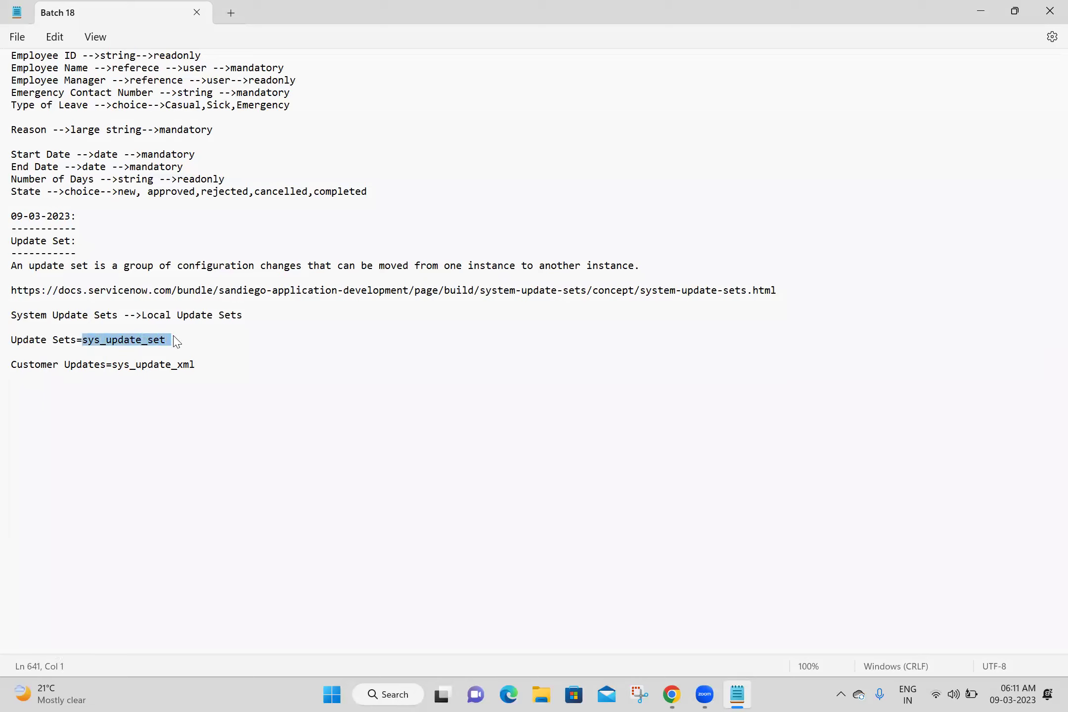
left_click(175, 341)
left_click_drag(114, 366, 210, 364)
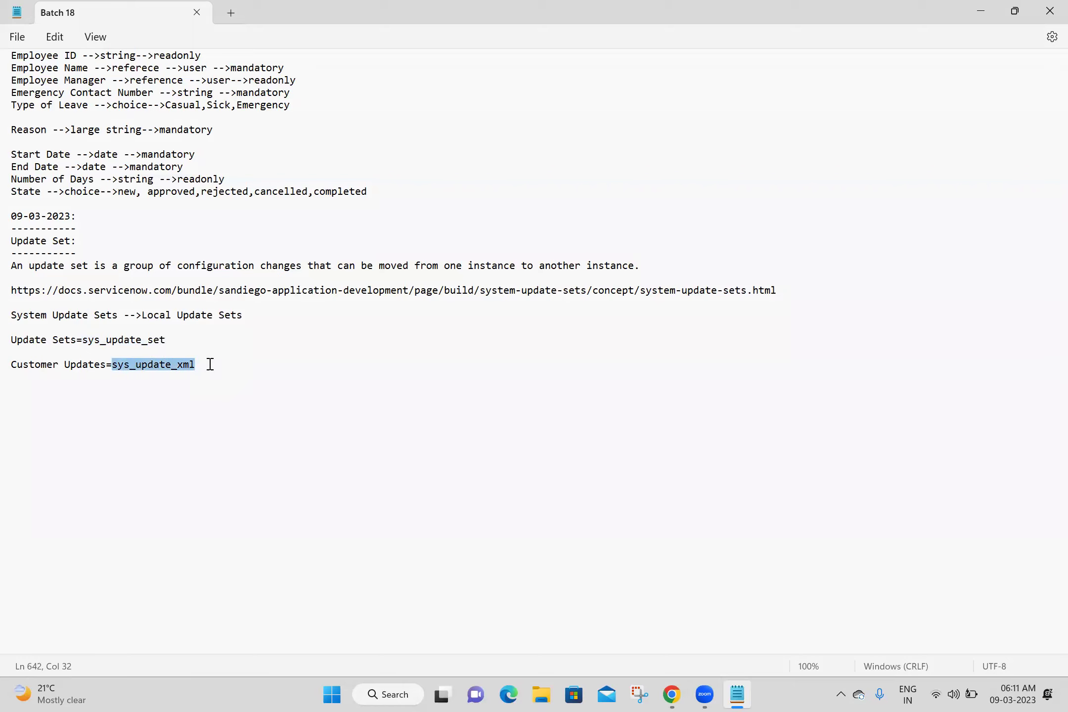
left_click(164, 398)
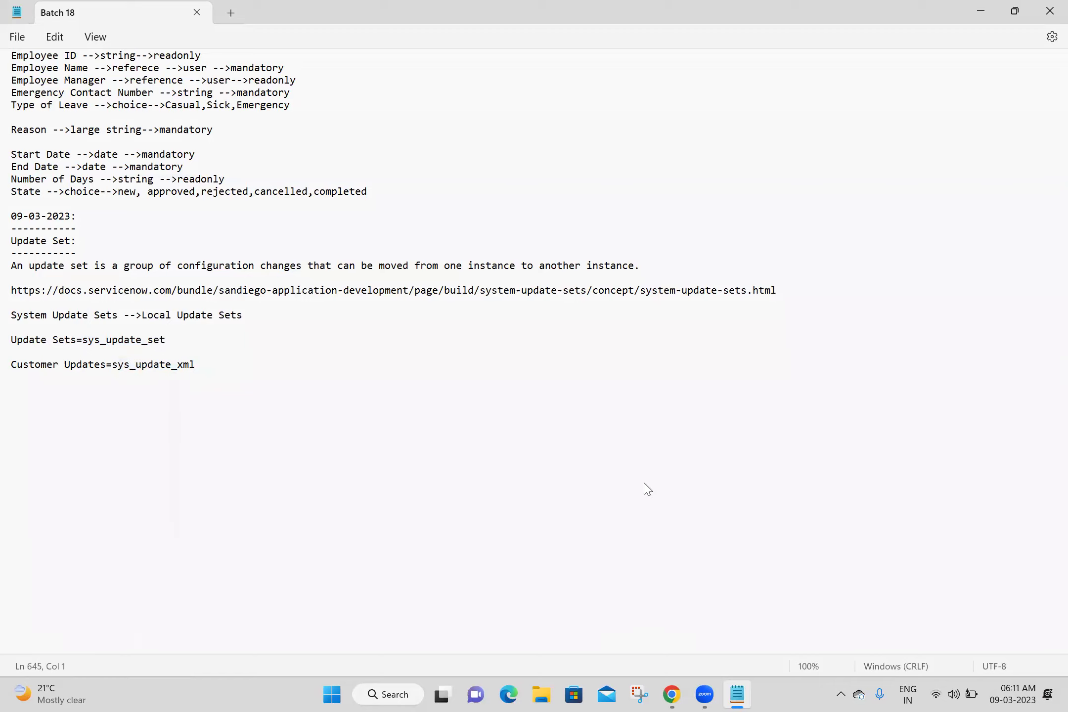
Switch to Chrome, check the current update set on the home tab, and open the Global application's Default update set record
key("alt+Tab")
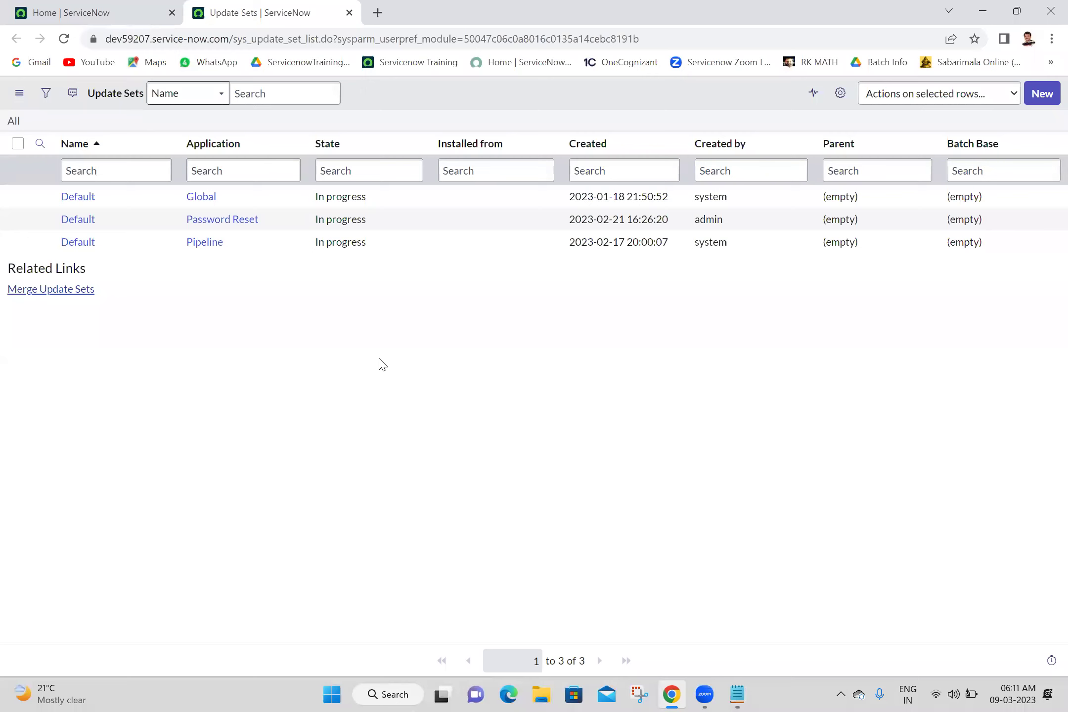
left_click(142, 9)
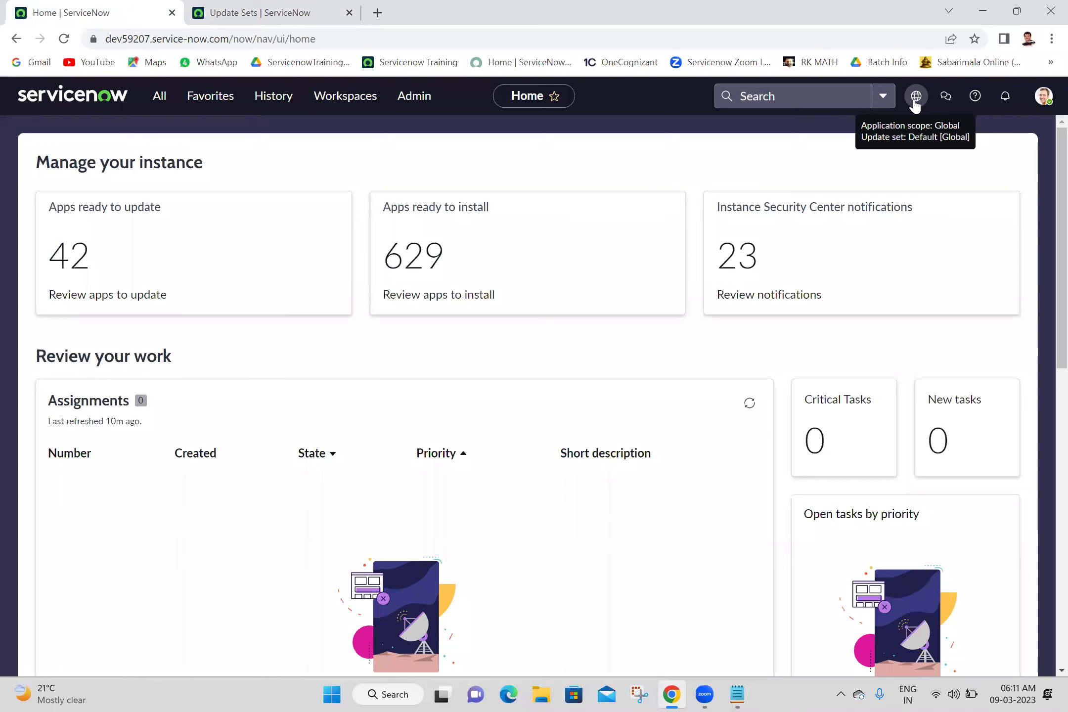
left_click(296, 7)
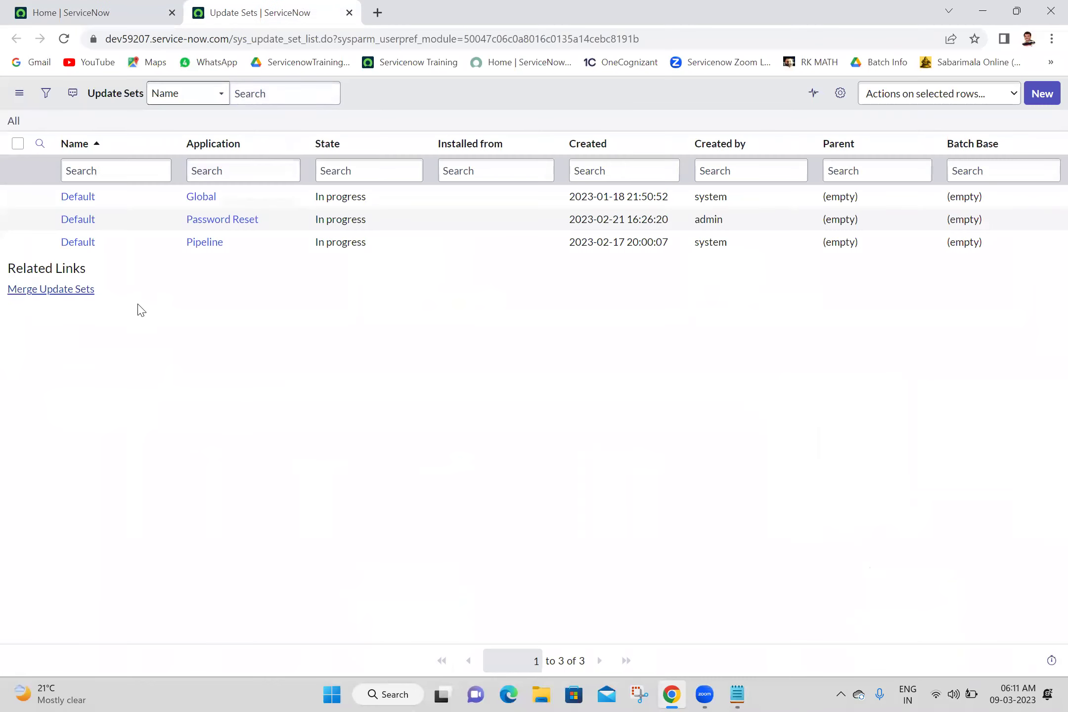
left_click(82, 199)
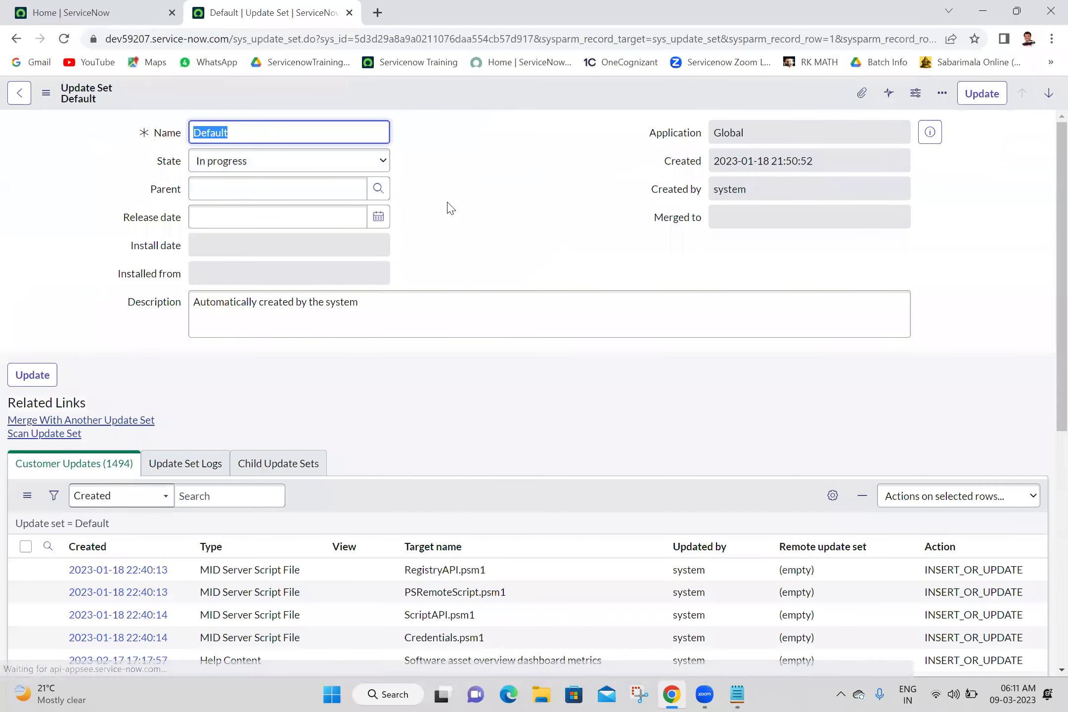
left_click(450, 207)
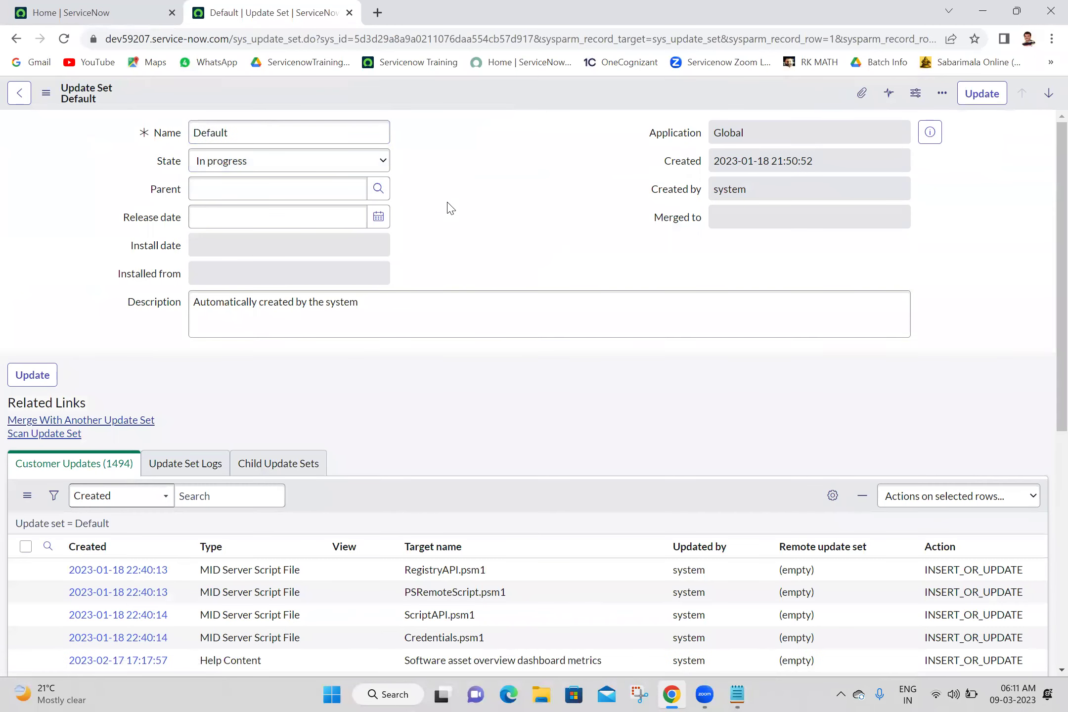
Look through the Default update set's Customer Updates and sort them by Created, newest first
scroll(1047, 360, "down", 4)
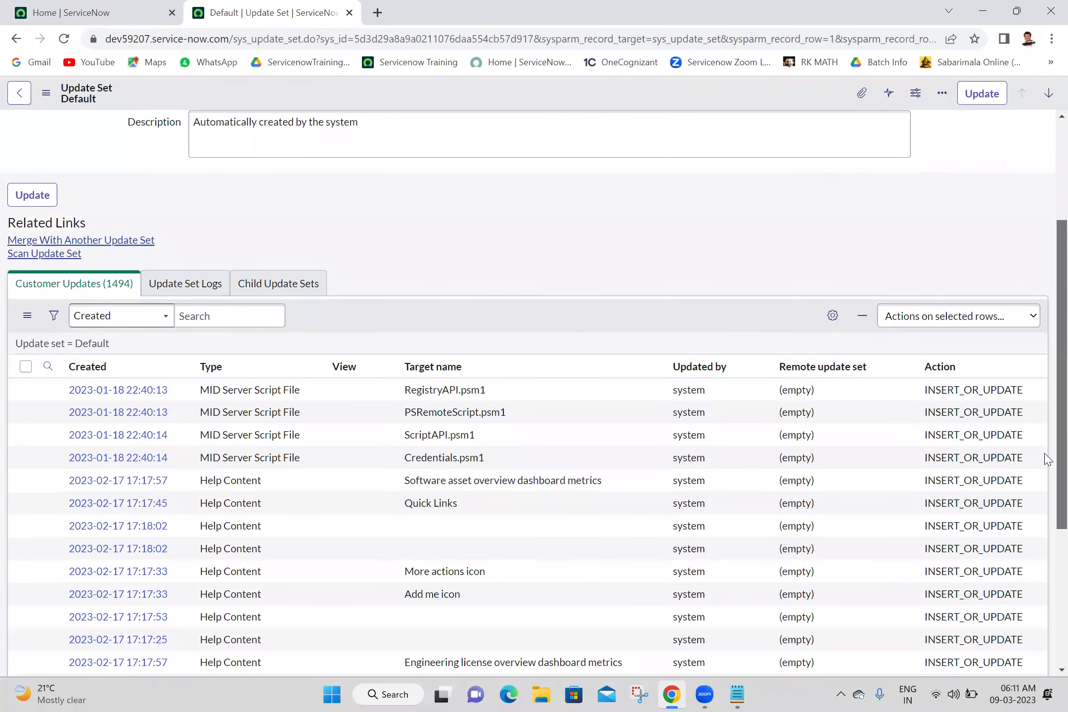
scroll(1048, 465, "down", 2)
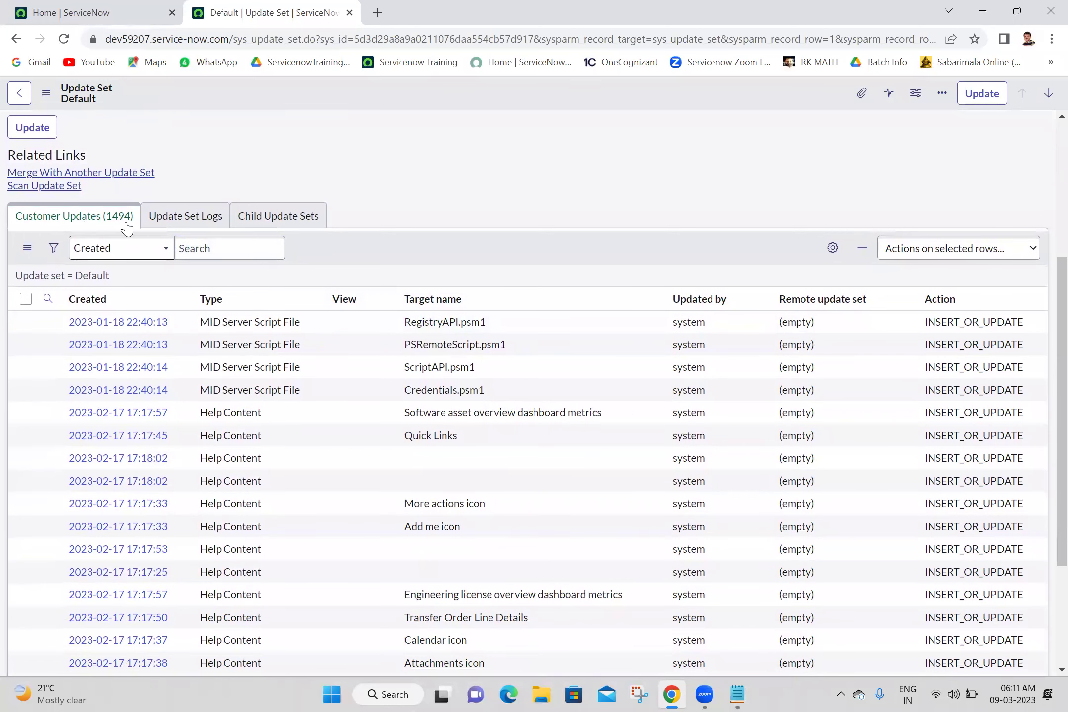
scroll(1047, 173, "up", 5)
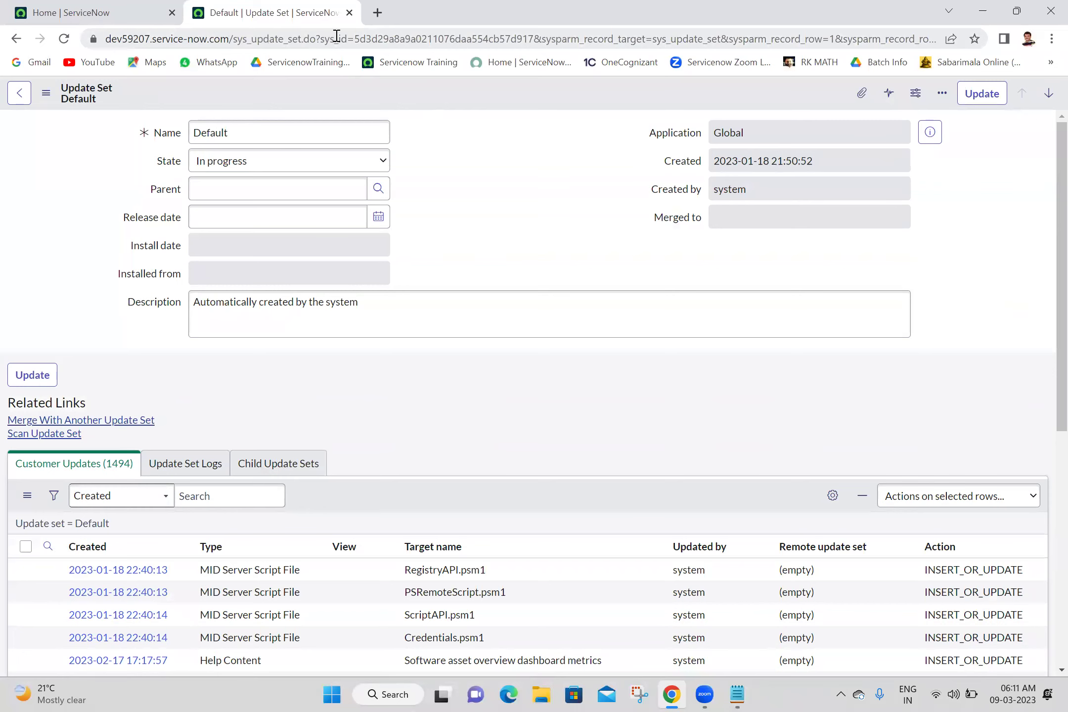
scroll(1046, 534, "down", 9)
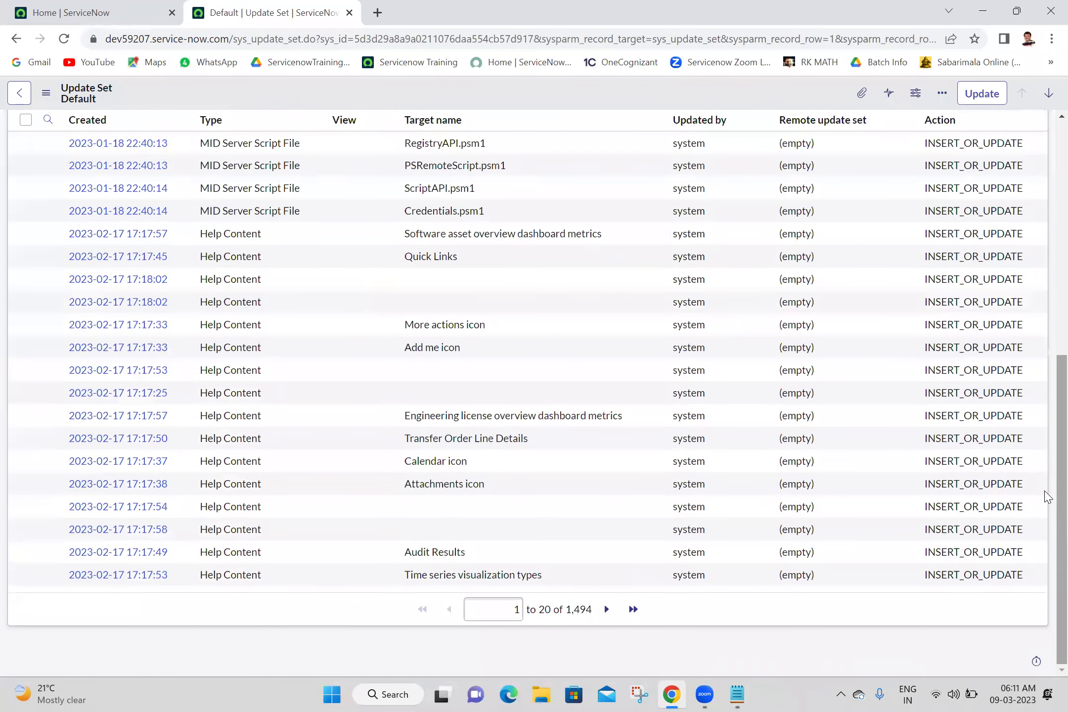
scroll(1047, 490, "up", 5)
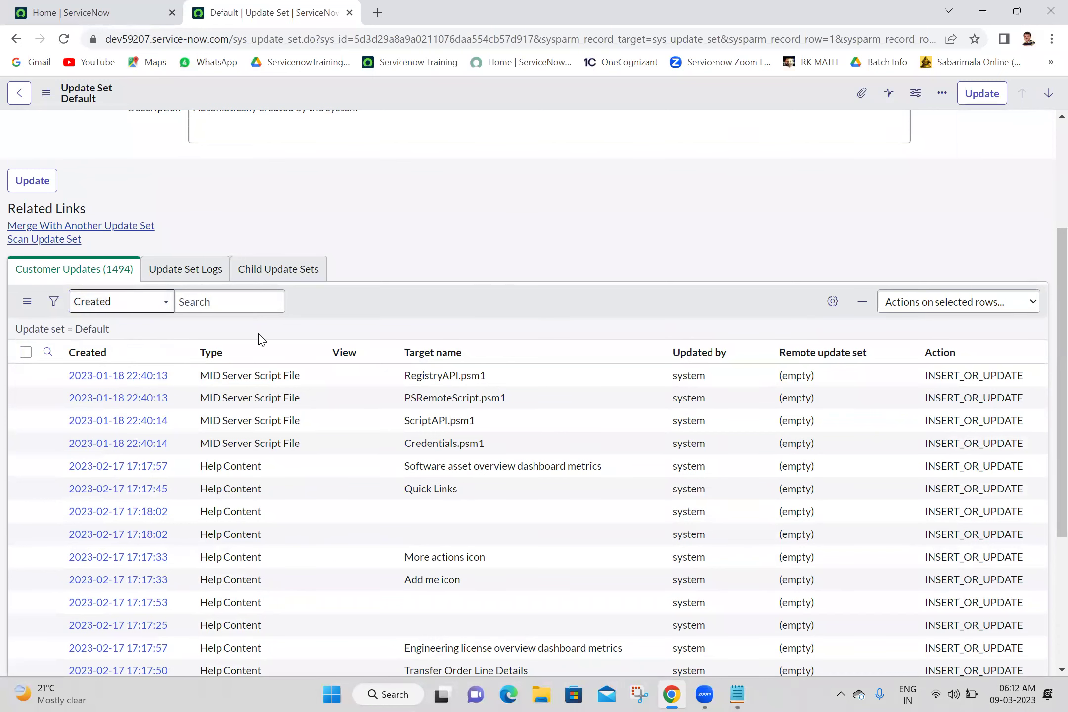
left_click(47, 353)
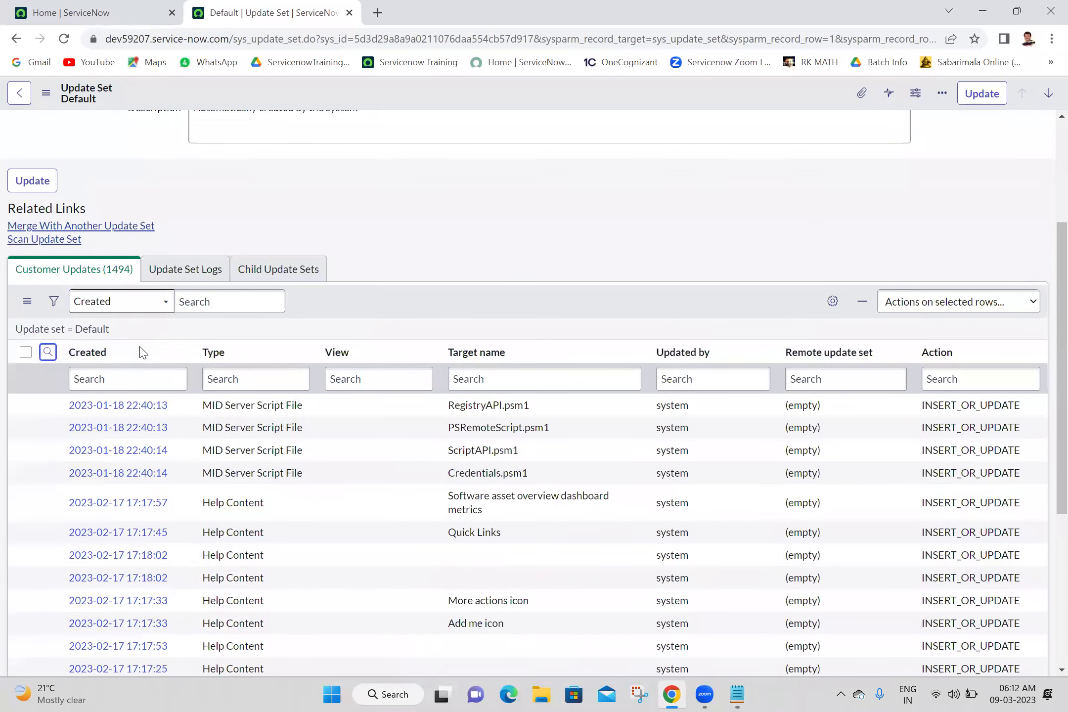
right_click(109, 359)
left_click(149, 383)
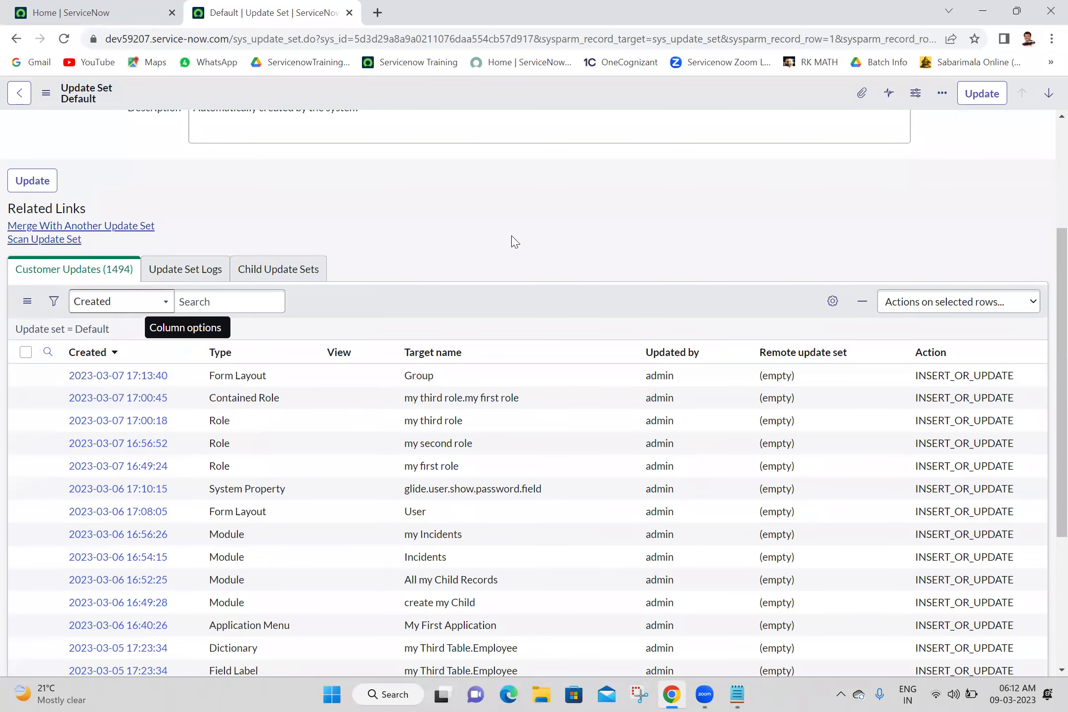
scroll(1038, 336, "down", 3)
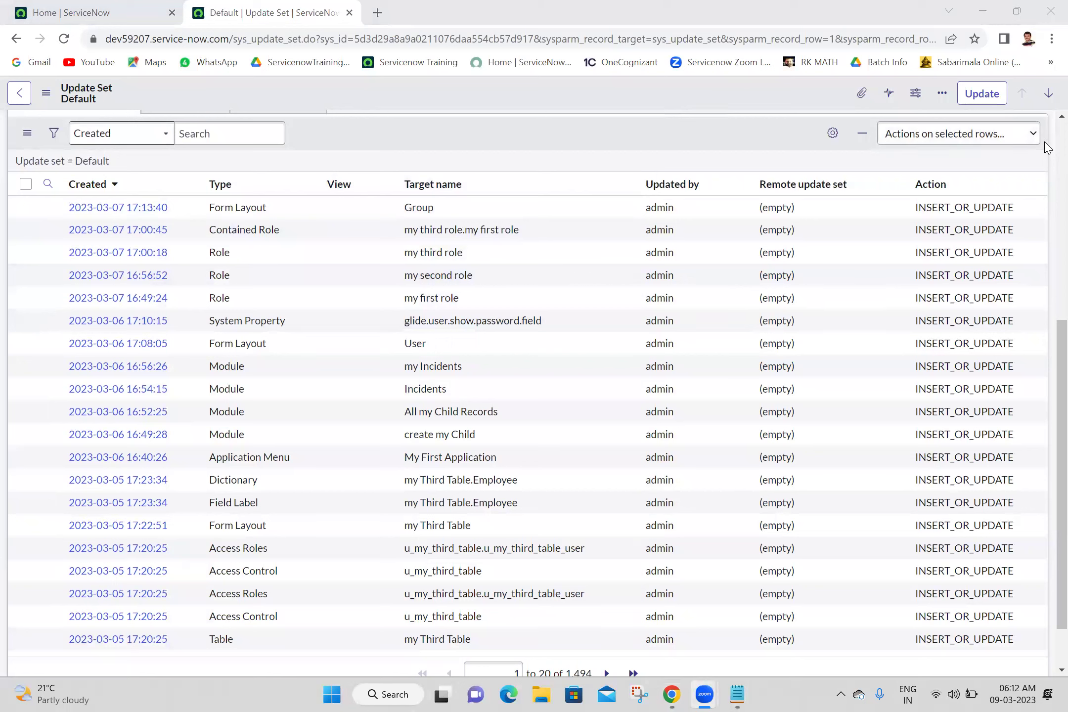
Check which State options are available for the Default update set
scroll(1048, 139, "up", 5)
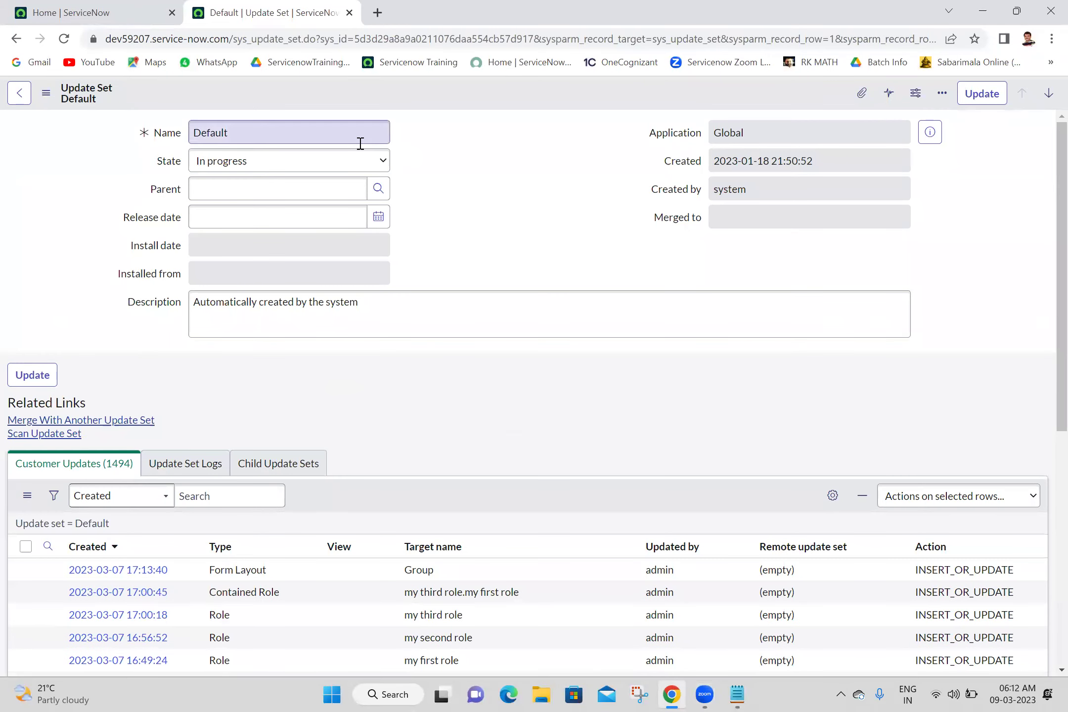
left_click(357, 161)
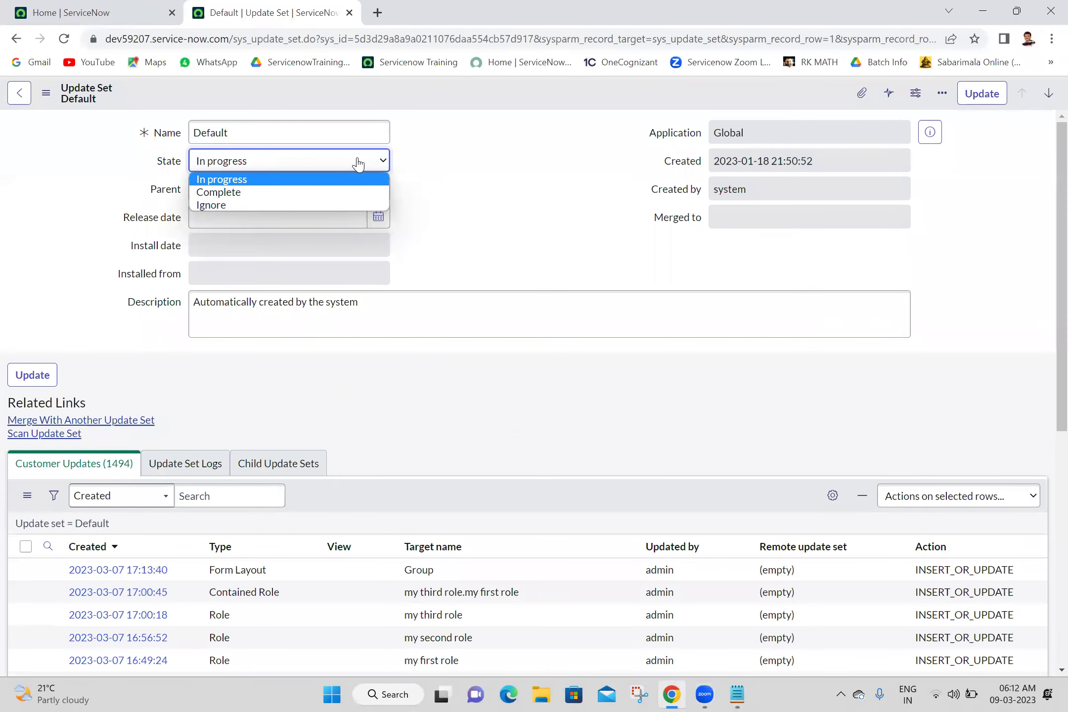
left_click(524, 166)
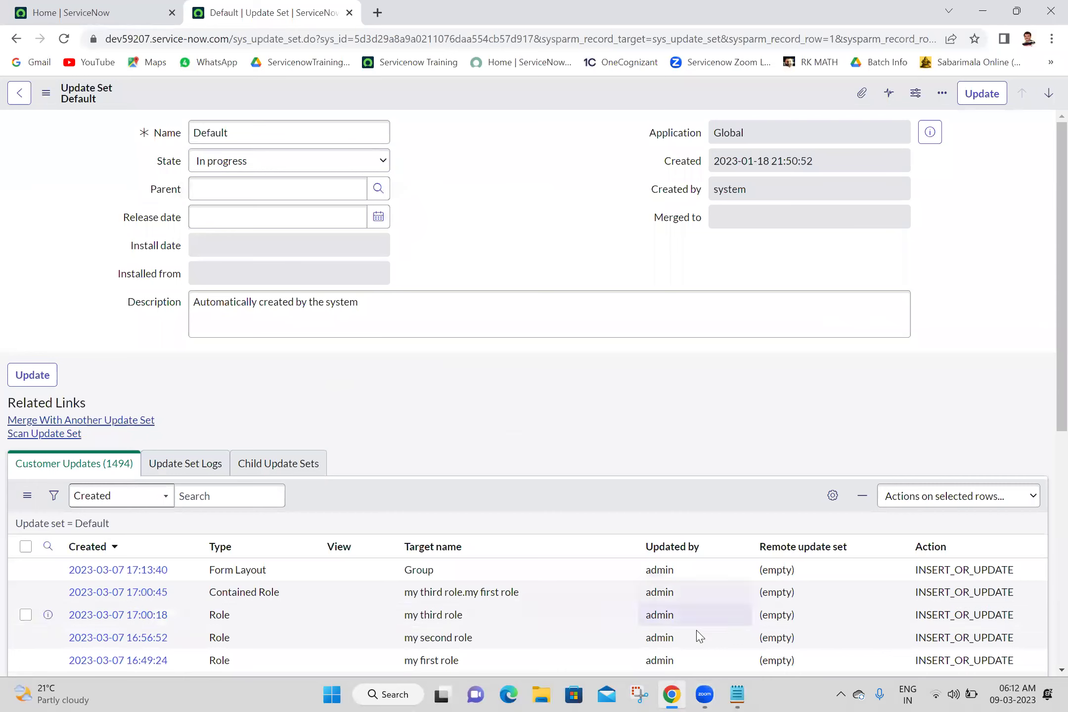
Switch to the Notepad notes and add the heading "States in Update Sets" below the Customer Updates line
left_click(738, 694)
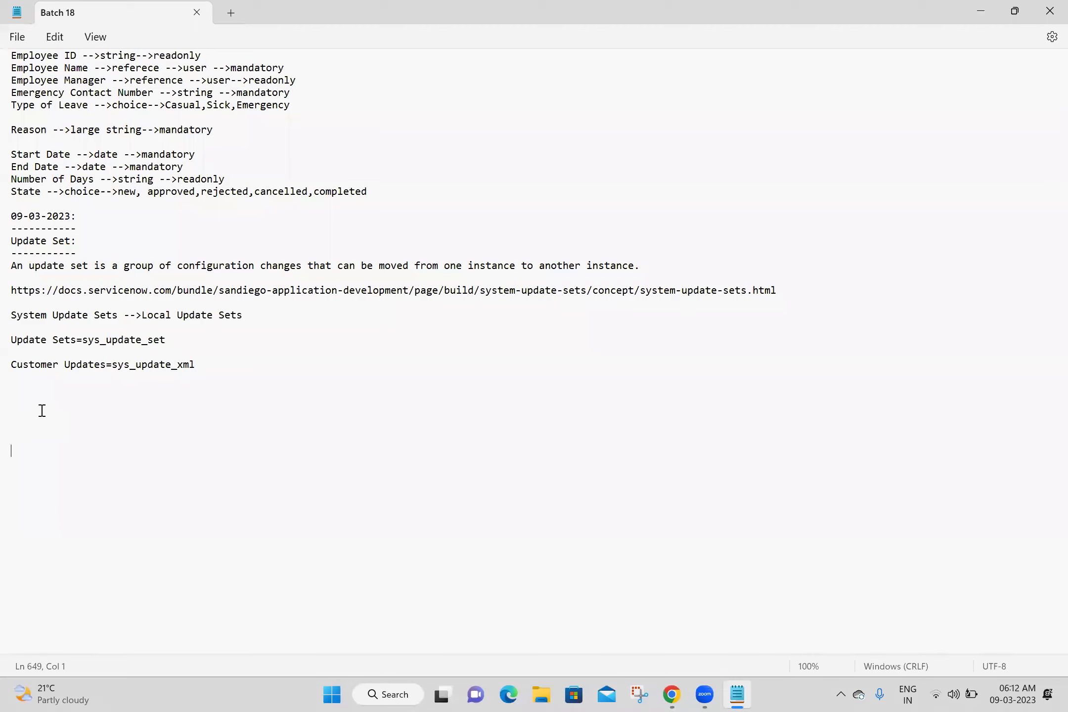
left_click(46, 390)
type("States in Update Sets")
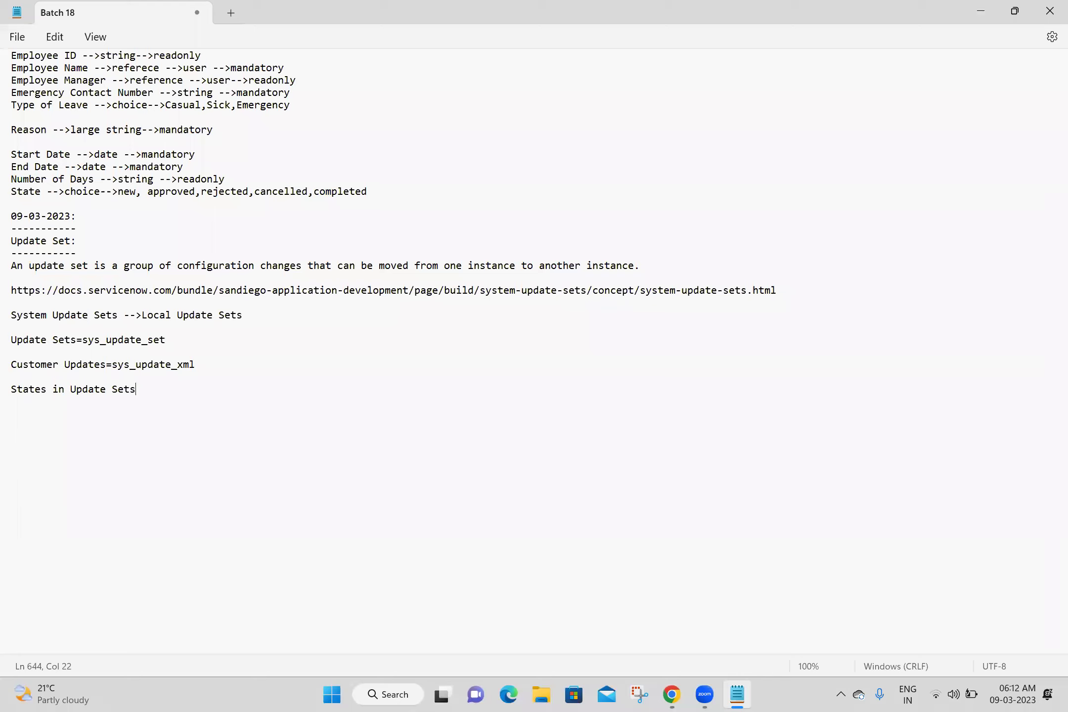
List "1. In Progress", "2. Complete" and "3. Ignore" under the heading "States in Update Sets:" and save the notes
type(":")
key("Return")
key("Return")
type("1. In Progress")
key("Return")
type("2. Complete")
key("Return")
type("3")
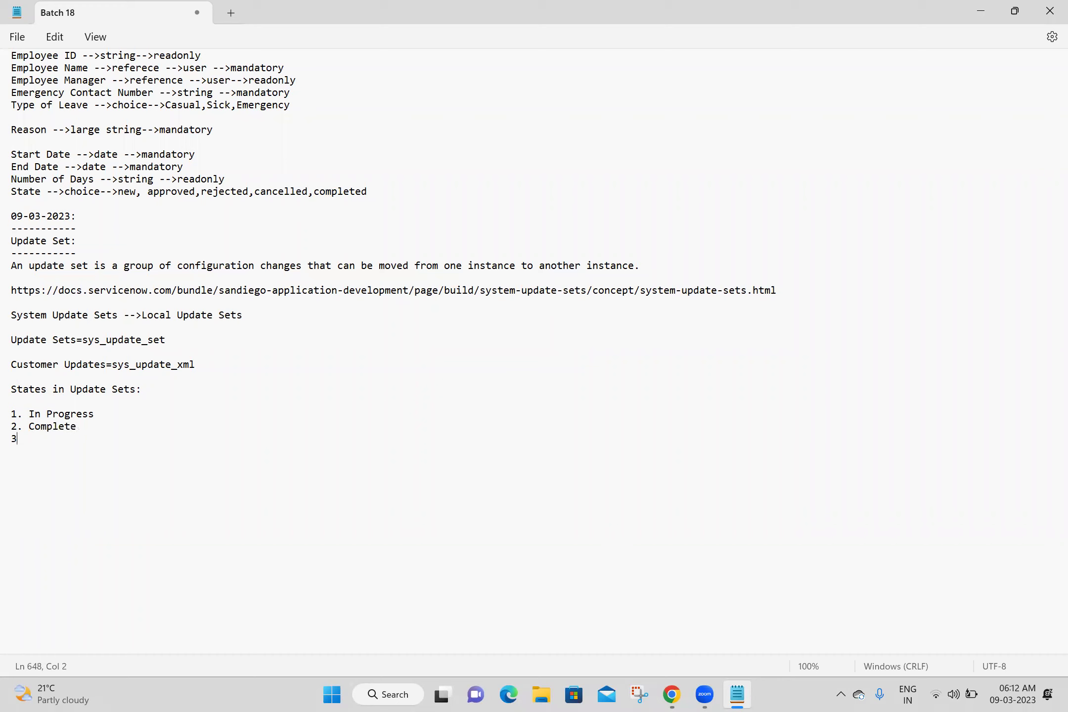
type(". Ignore")
key("Return")
key("Return")
key("ctrl+s")
Add the heading "Ways to move update sets:" below the list of states
left_click(100, 416)
left_click(53, 461)
type("How m")
key("BackSpace")
key("BackSpace")
key("BackSpace")
key("BackSpace")
key("BackSpace")
type("Ways to move u")
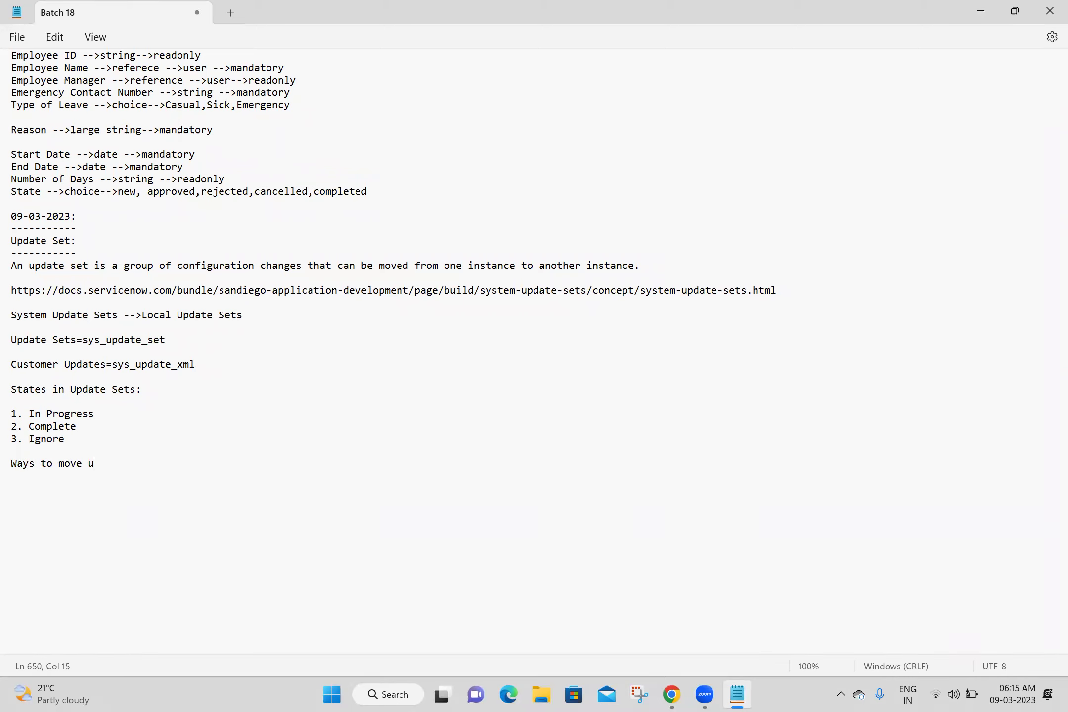
type("pdate sets:")
key("Return")
List "1. by using XML", "2. Update Source" and "3. Team Development" under the "Ways to move update sets:" heading
key("Return")
type("1. by using XML")
key("Return")
type("2. Up")
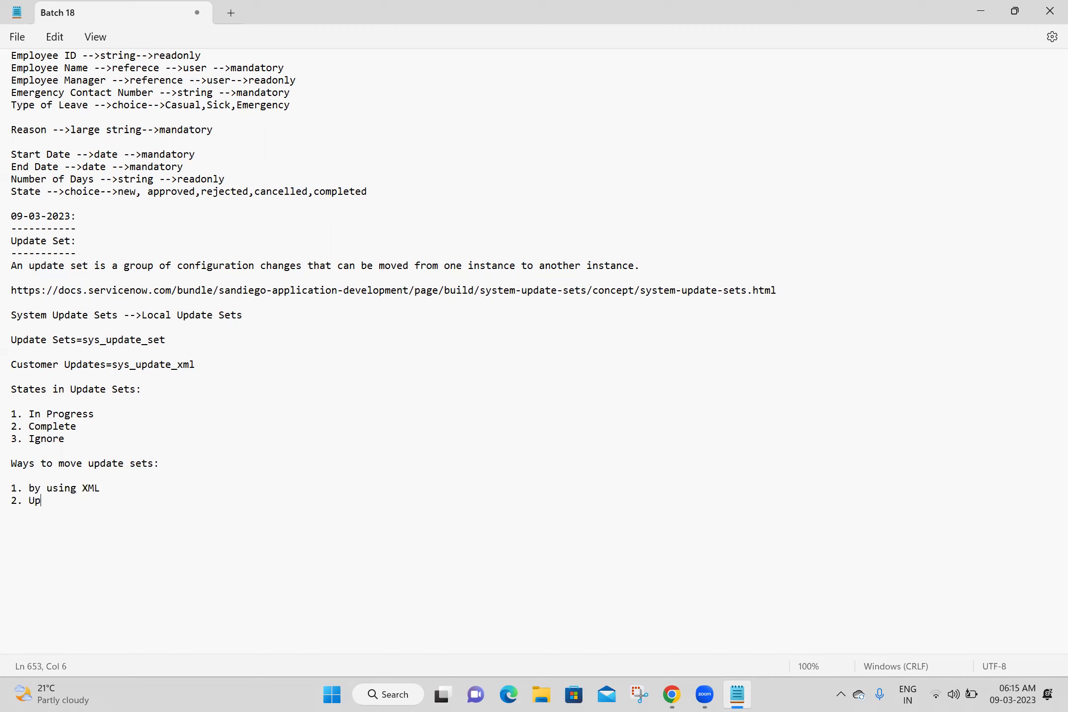
type("date Source")
key("Return")
type("3. Team Development")
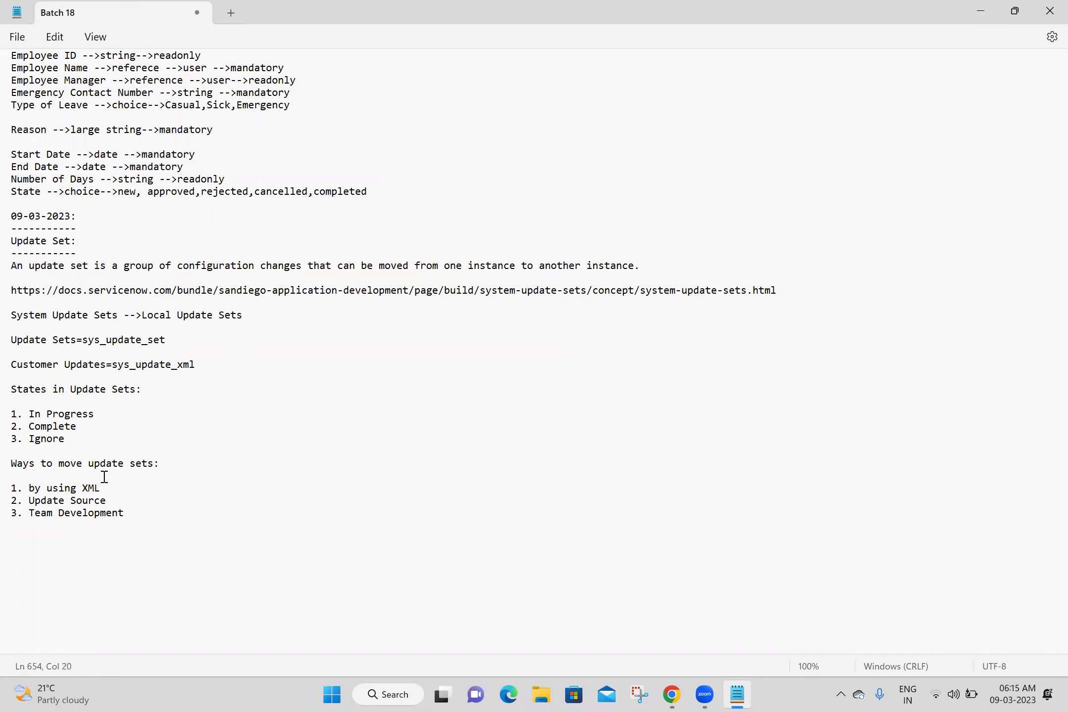
left_click(83, 487)
key("BackSpace")
key("BackSpace")
key("BackSpace")
key("BackSpace")
key("BackSpace")
key("BackSpace")
key("BackSpace")
key("BackSpace")
key("ctrl+z")
Check the System Update Sets modules on Chrome's ServiceNow home tab, and append "(retrived Update Sets)" to the "by using XML" line in Notepad
left_click(99, 532)
left_click(112, 490)
left_click(660, 688)
left_click(94, 12)
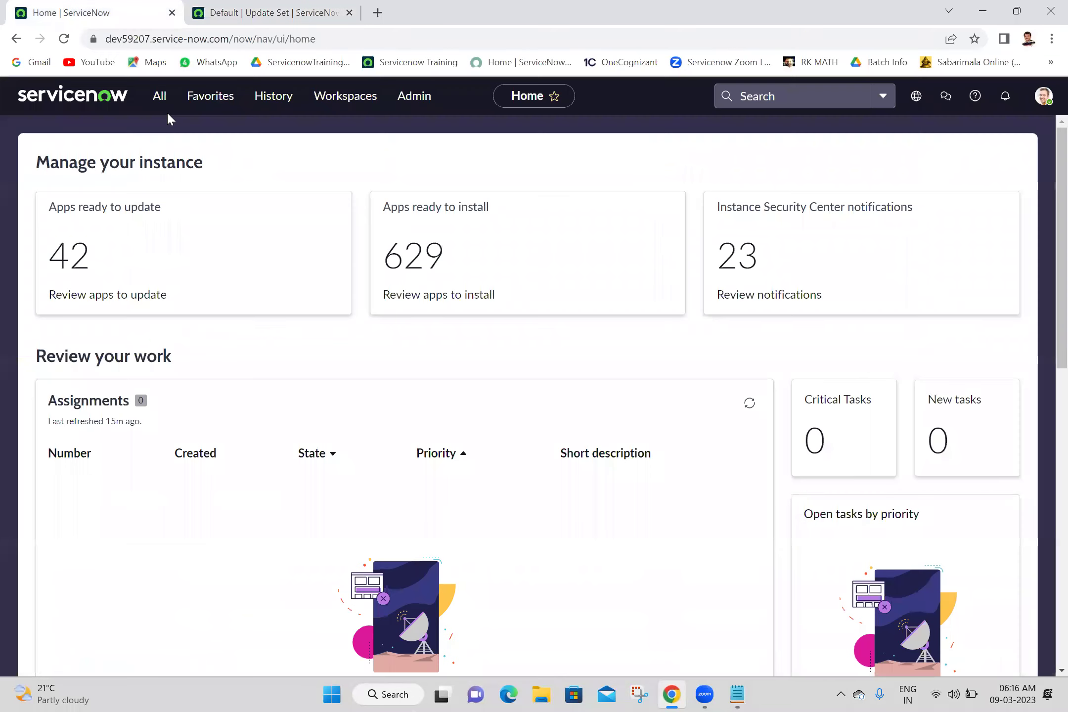
left_click(158, 98)
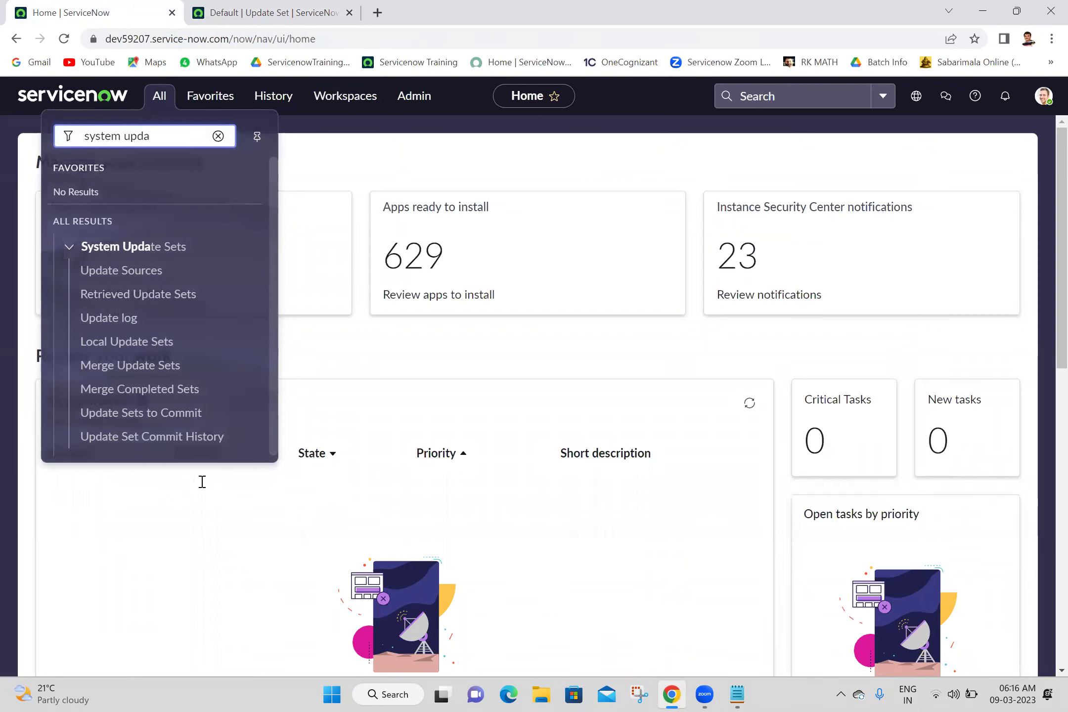
key("alt+Tab")
type("(retrived Update ")
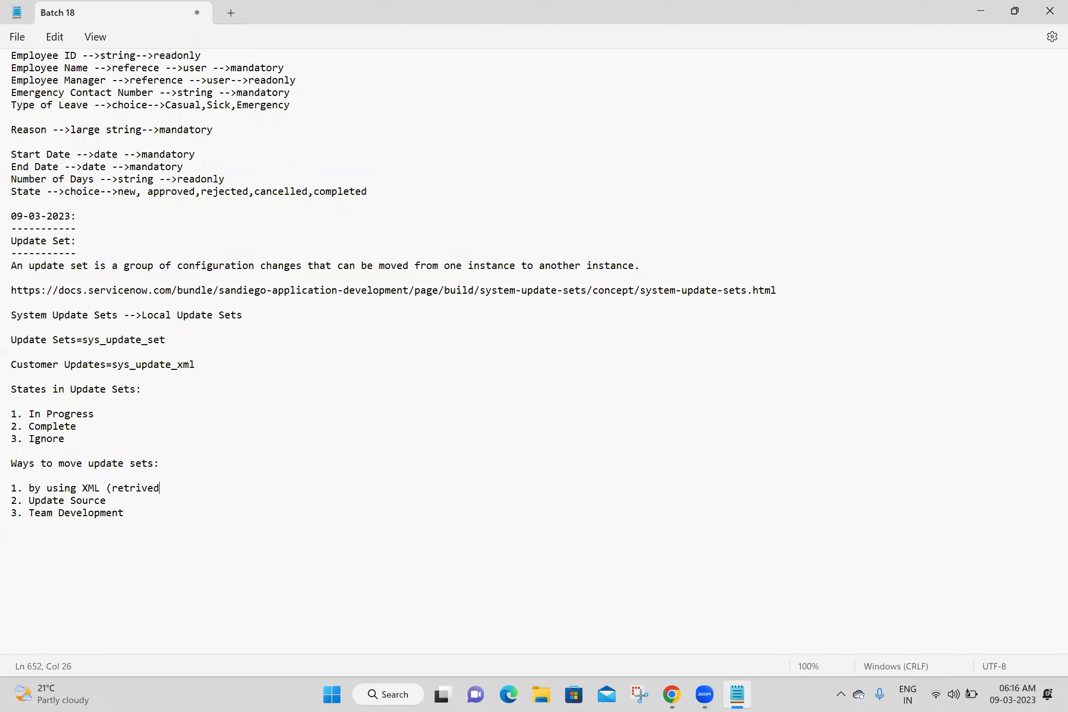
type("Sets)")
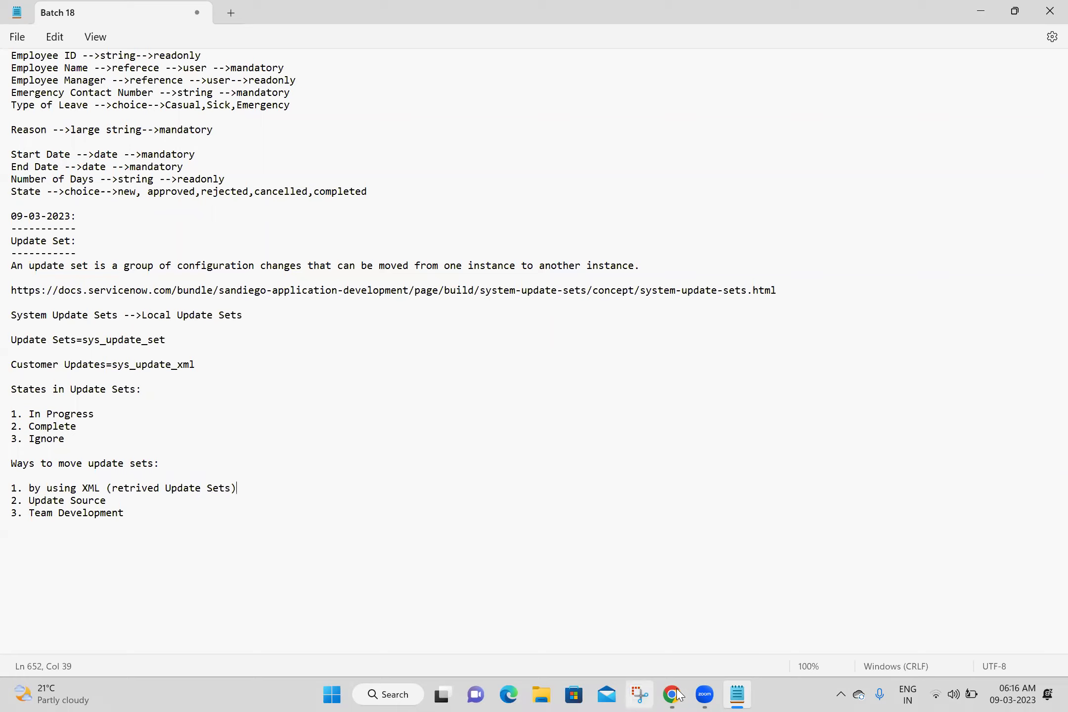
Switch to Chrome, copy the text "Import Update Set from XML" from Retrieved Update Sets opened in a new tab, and close that tab
key("alt+Tab")
left_click(158, 95)
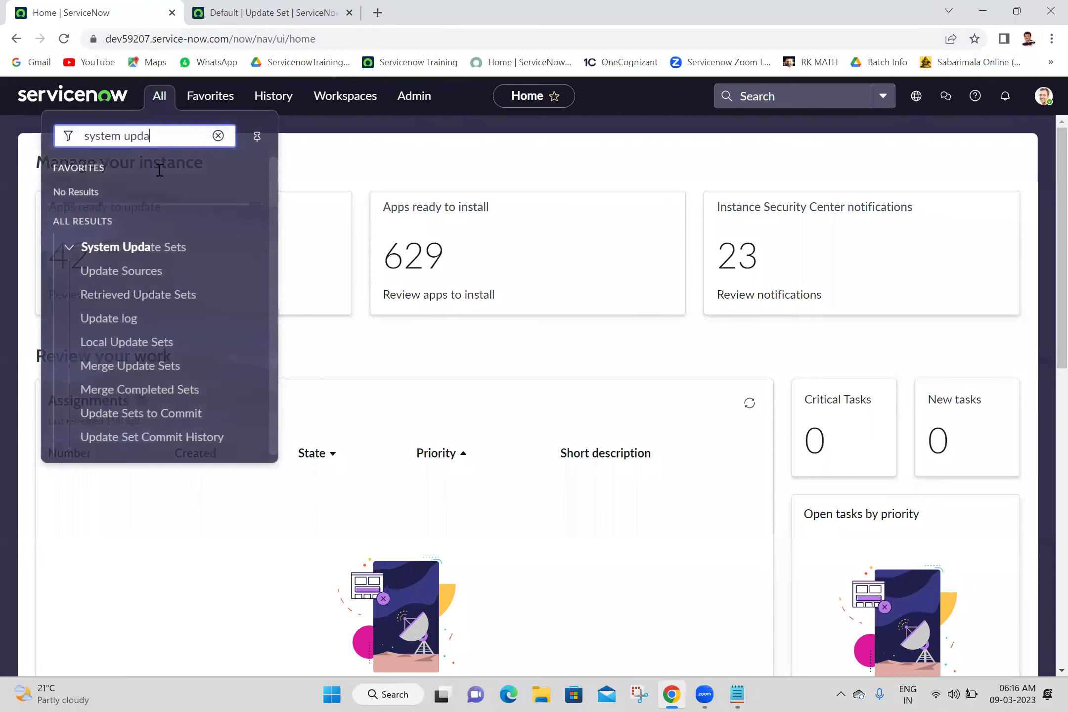
middle_click(155, 296)
left_click(404, 6)
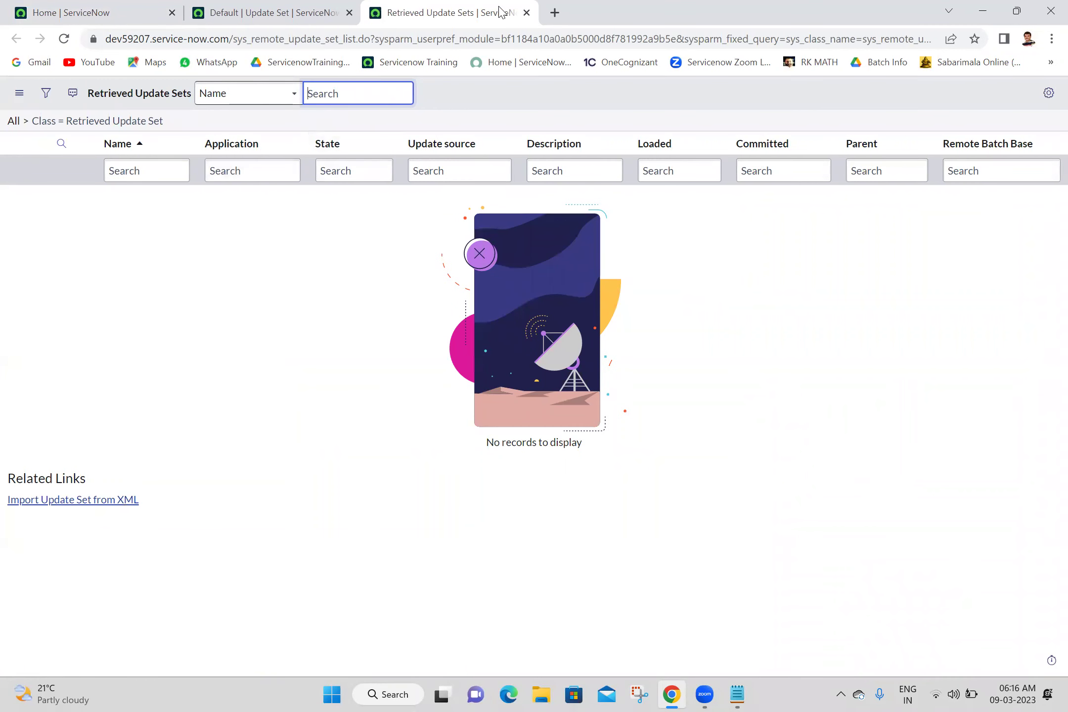
left_click_drag(155, 504, 1, 506)
key("ctrl+c")
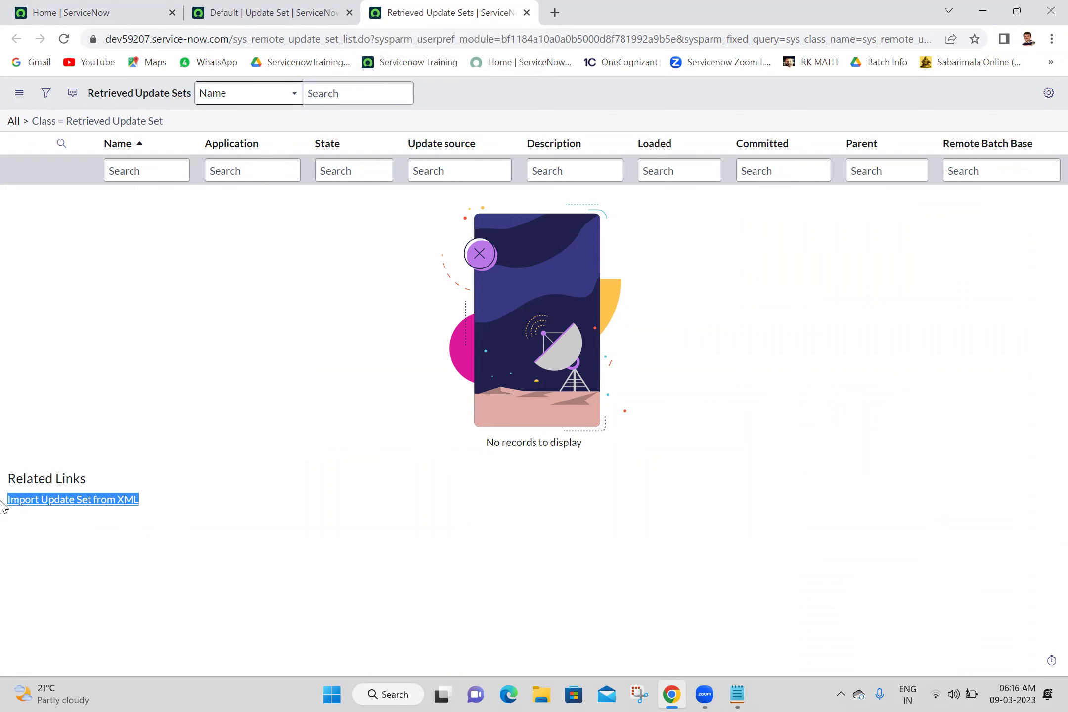
left_click(527, 13)
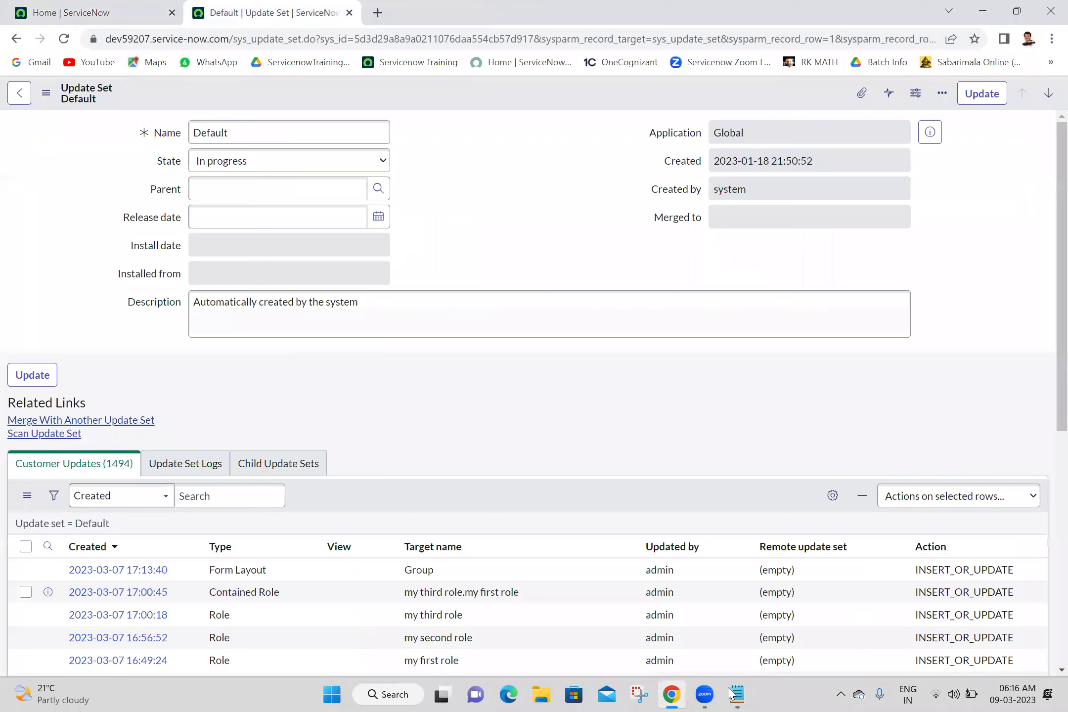
Switch to the Notepad notes and replace the text of the first way to move update sets with the copied "Import Update Set from XML"
key("alt+Tab")
left_click_drag(29, 488, 237, 489)
key("ctrl+v")
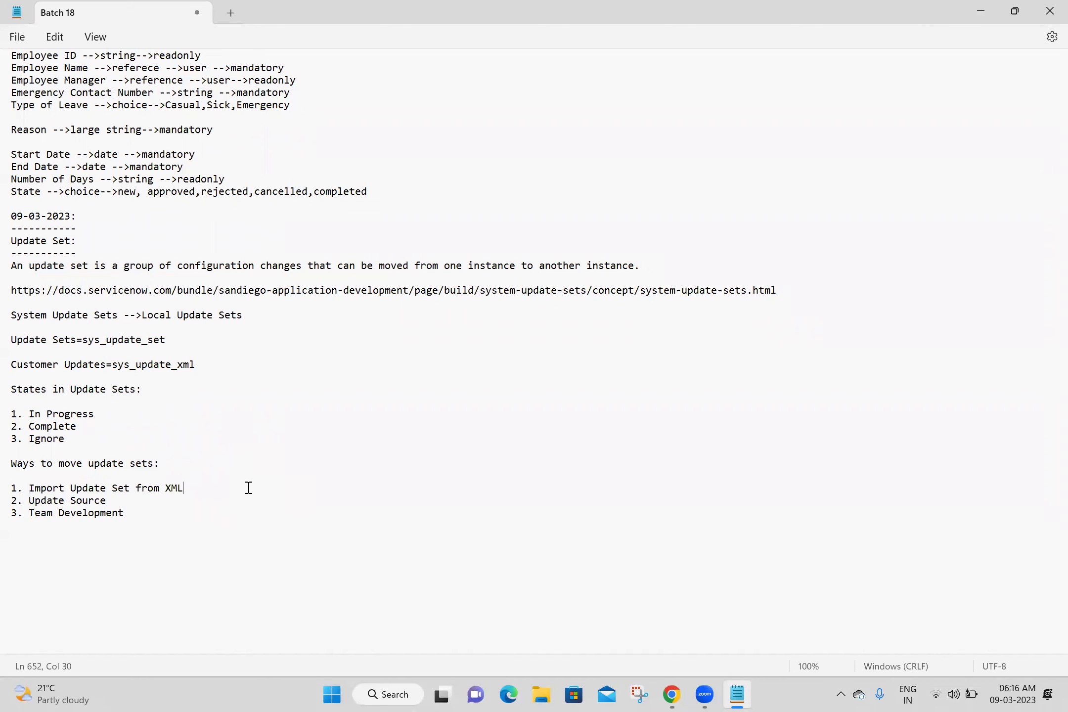
left_click(47, 550)
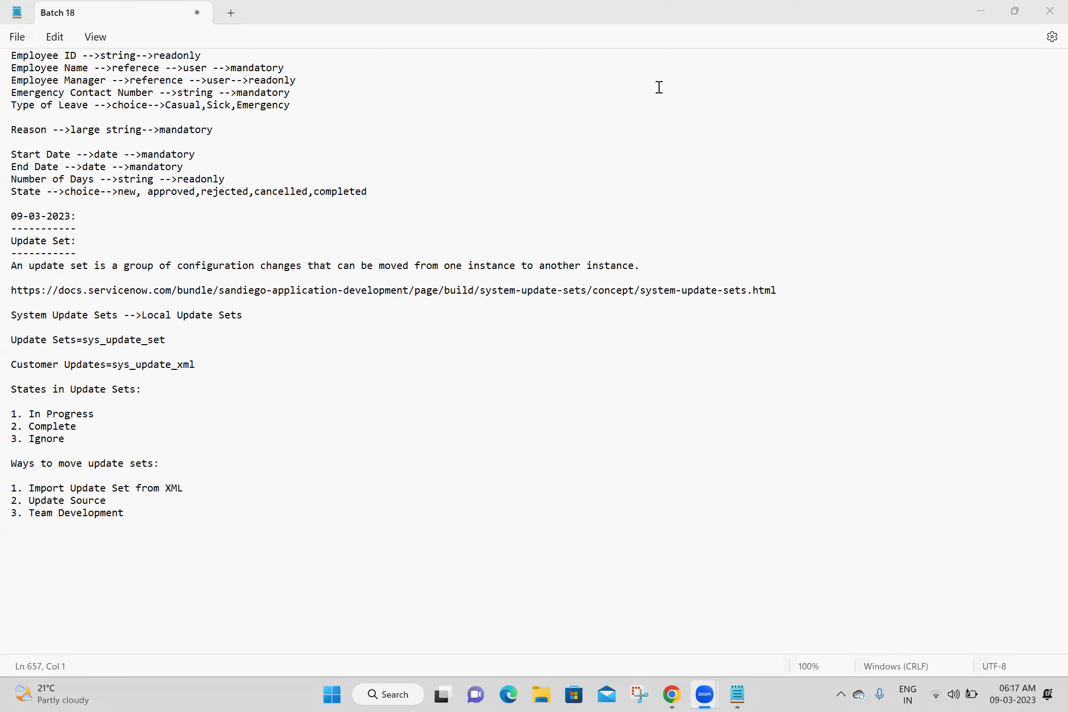
left_click(38, 531)
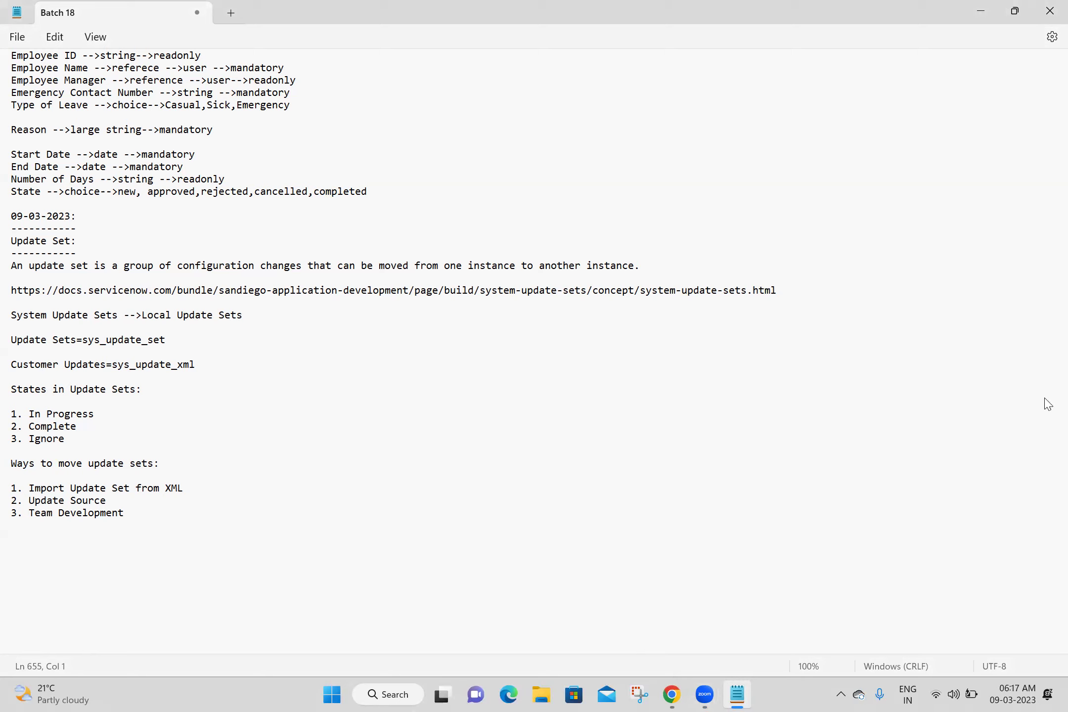
Switch to Chrome and look through the types and target names in the Default update set's Customer Updates and the list's options
key("alt+Tab")
scroll(967, 395, "down", 5)
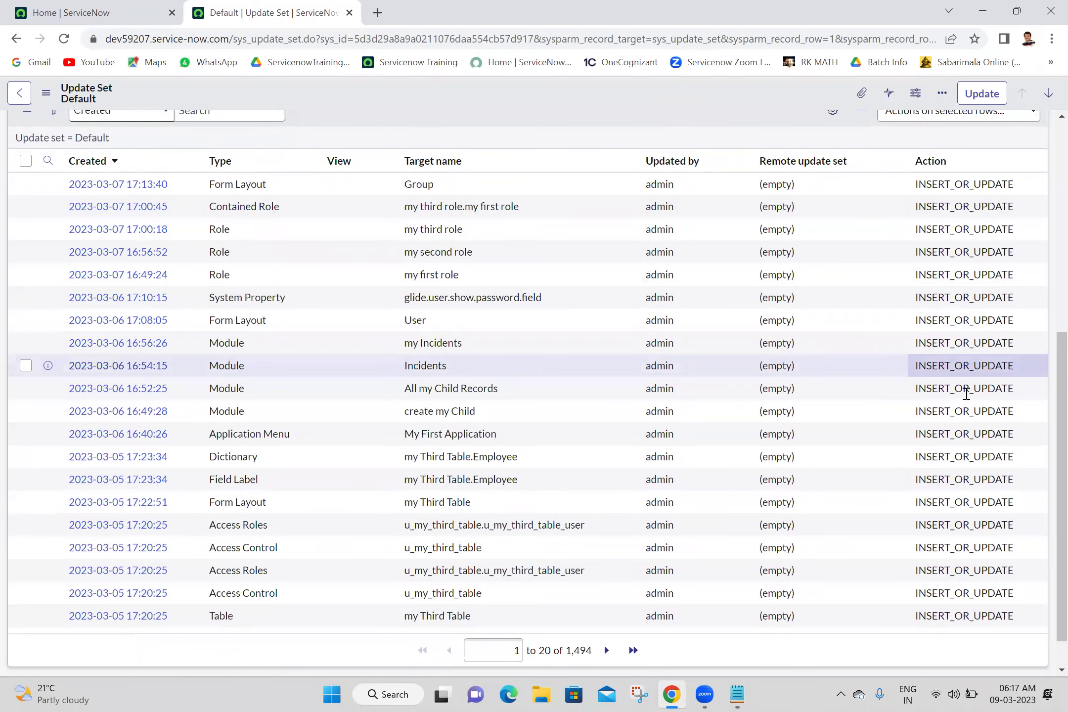
scroll(967, 394, "up", 3)
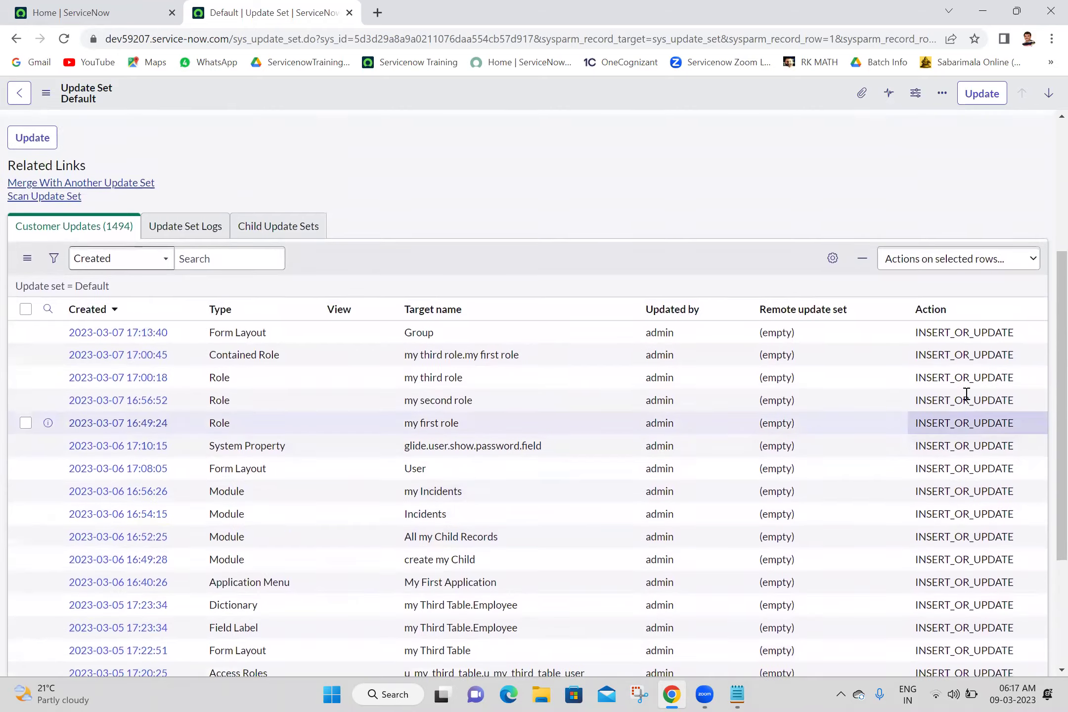
scroll(967, 395, "up", 1)
scroll(967, 394, "down", 3)
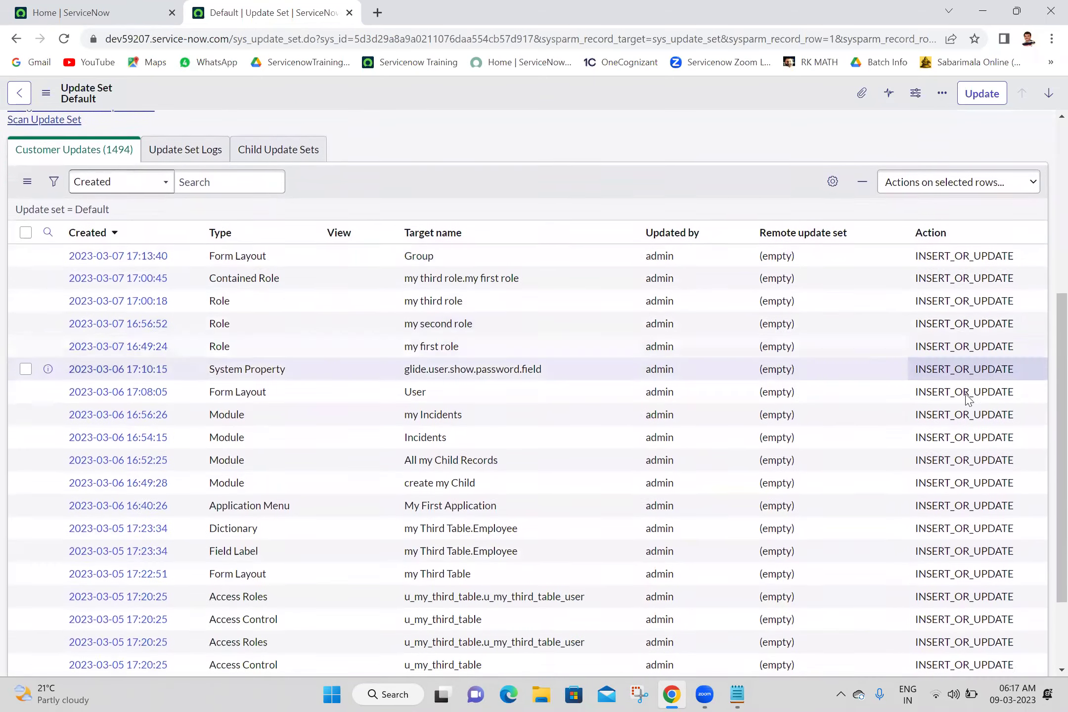
scroll(967, 395, "down", 2)
scroll(968, 398, "up", 4)
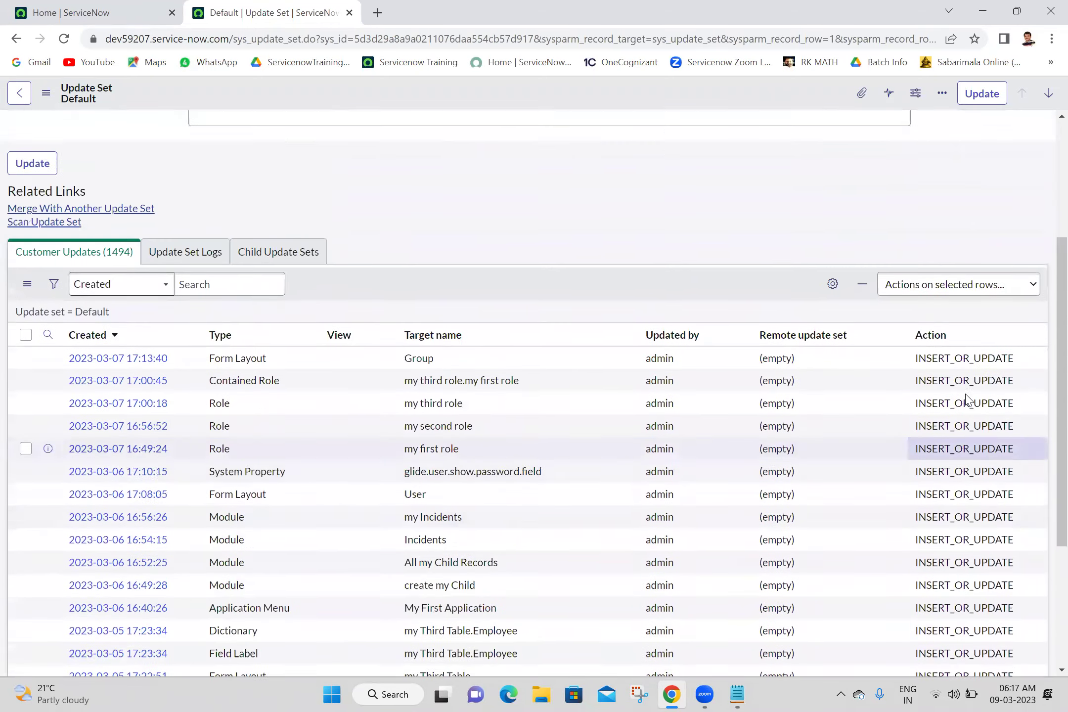
scroll(968, 401, "up", 1)
scroll(967, 395, "down", 2)
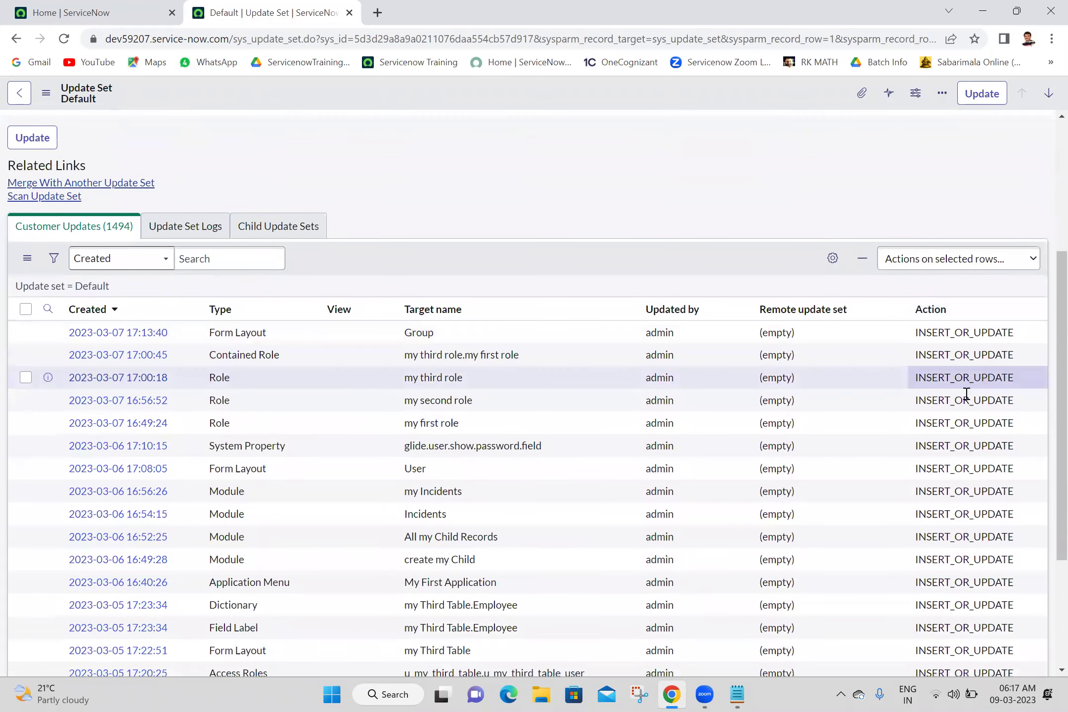
scroll(966, 394, "down", 1)
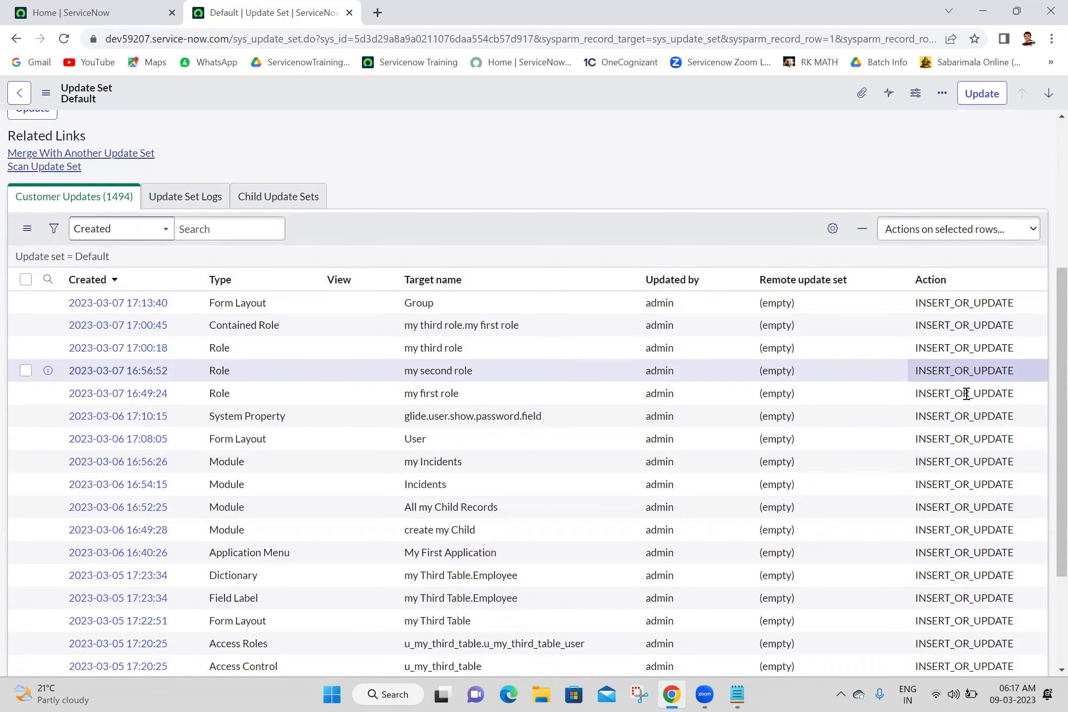
scroll(967, 395, "down", 5)
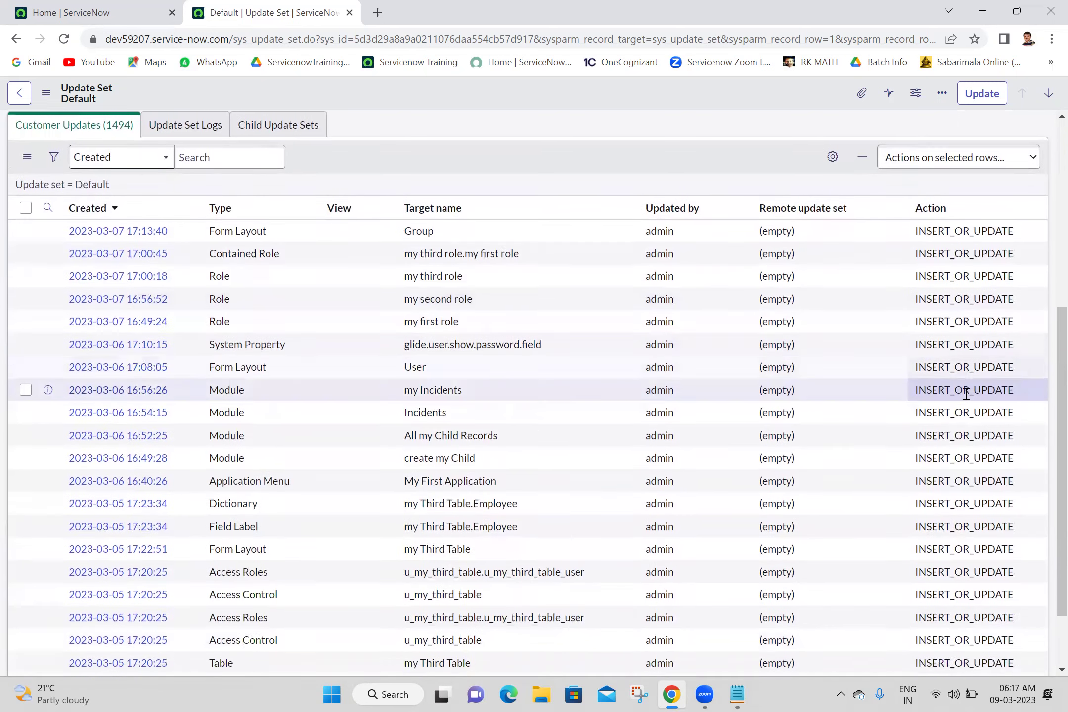
scroll(967, 395, "up", 3)
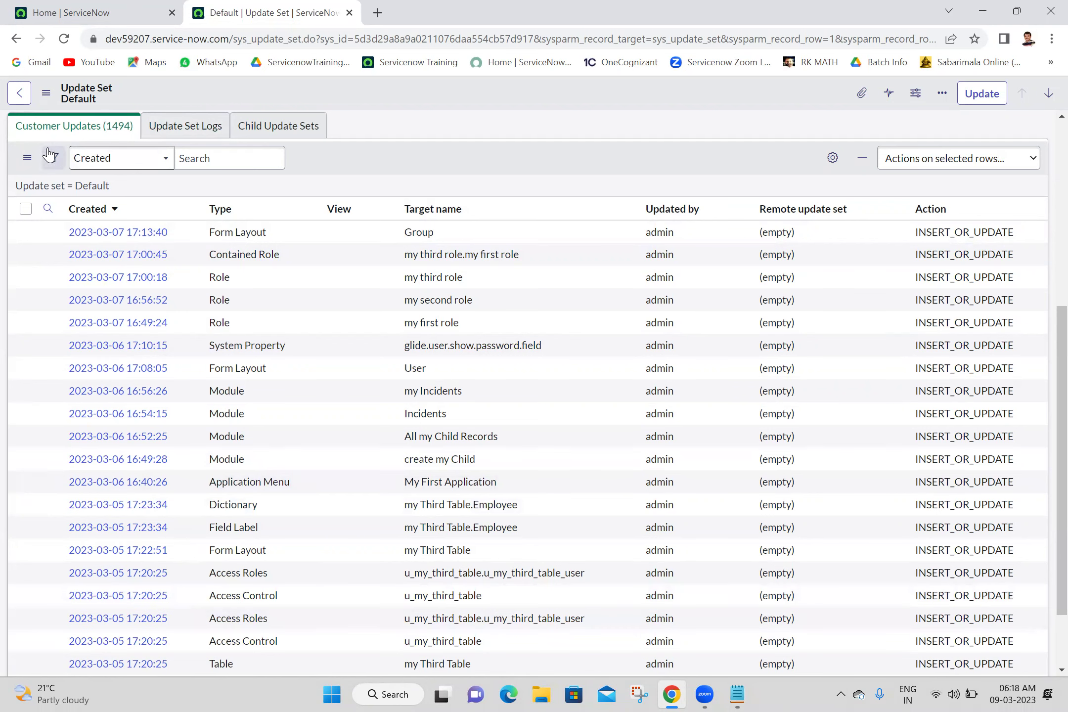
left_click(27, 159)
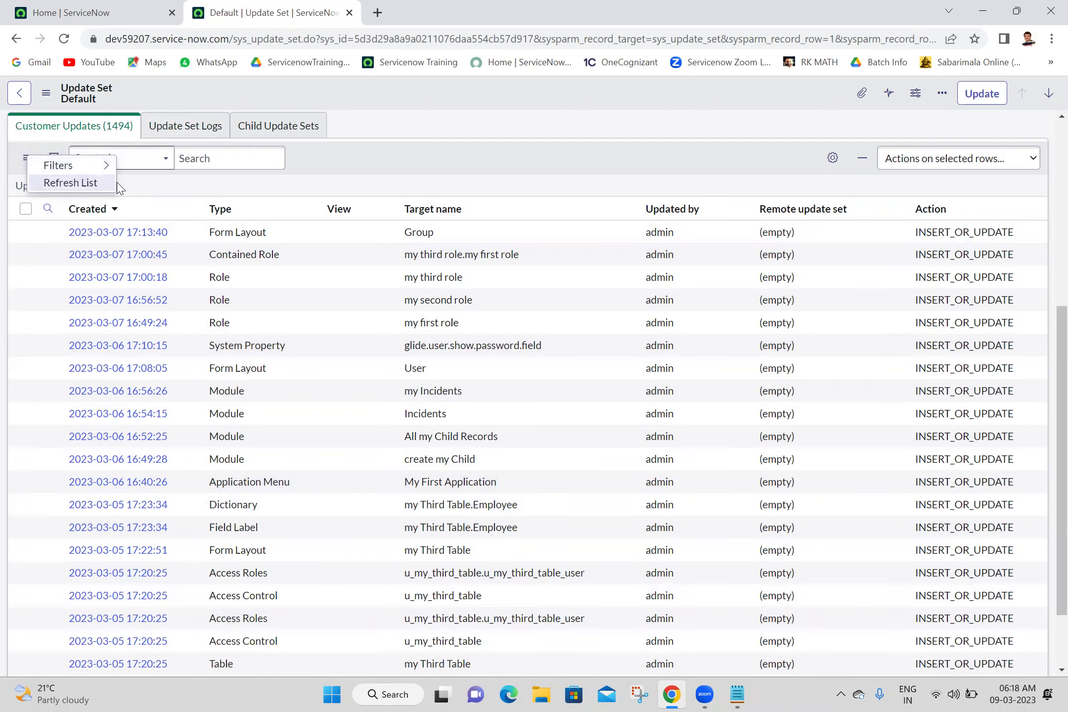
mouse_move(105, 168)
key("Escape")
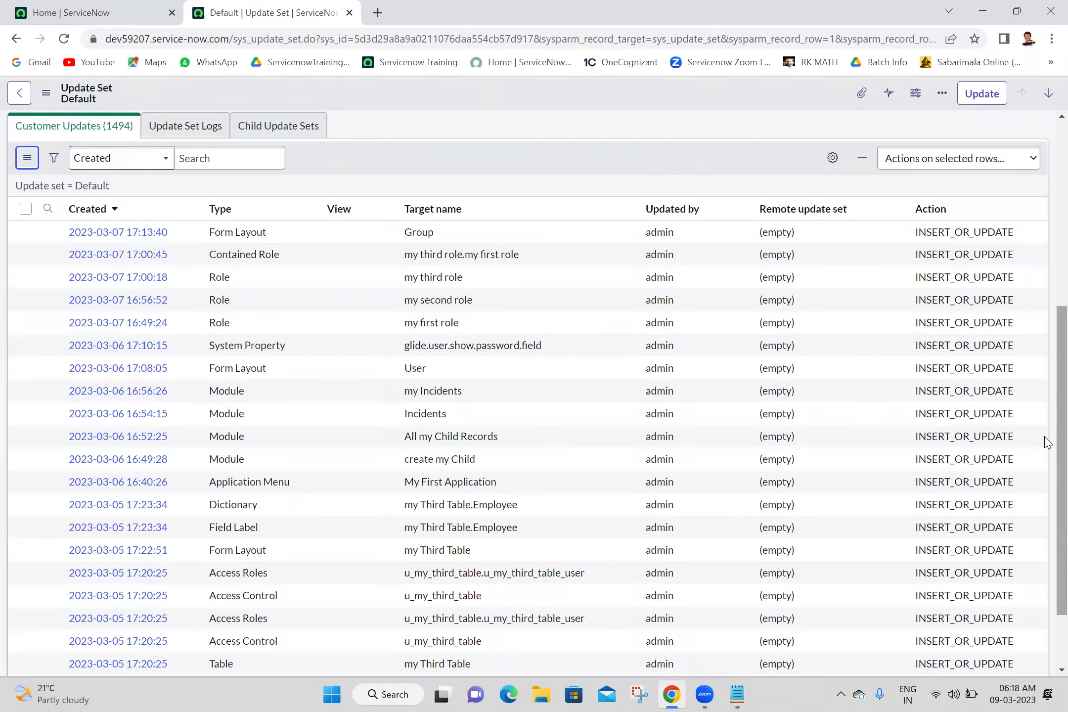
Switch to the Notepad notes and add 20 blank lines below the "3. Team Development" line
left_click(737, 694)
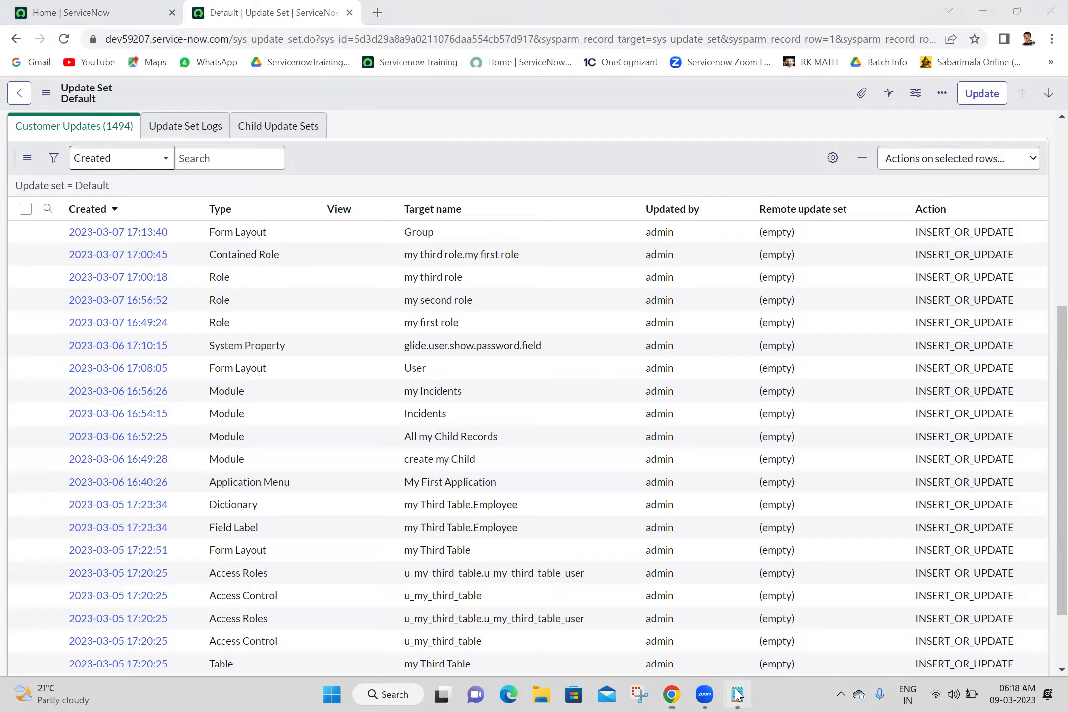
left_click(28, 534)
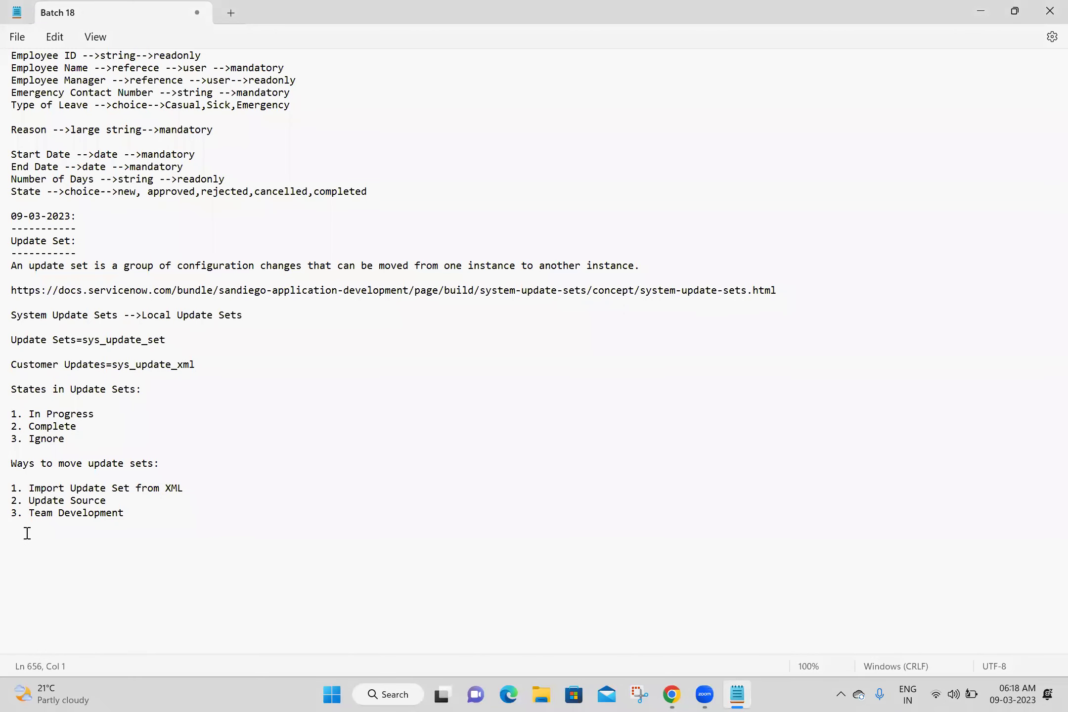
key("Return")
key("Return")
key("Return")
key("Return")
key("Return")
key("Return")
key("Return")
key("Return")
key("Return")
key("Return")
key("Return")
key("Return")
key("Return")
key("Return")
key("Return")
key("Return")
key("Return")
key("Return")
key("Return")
key("Return")
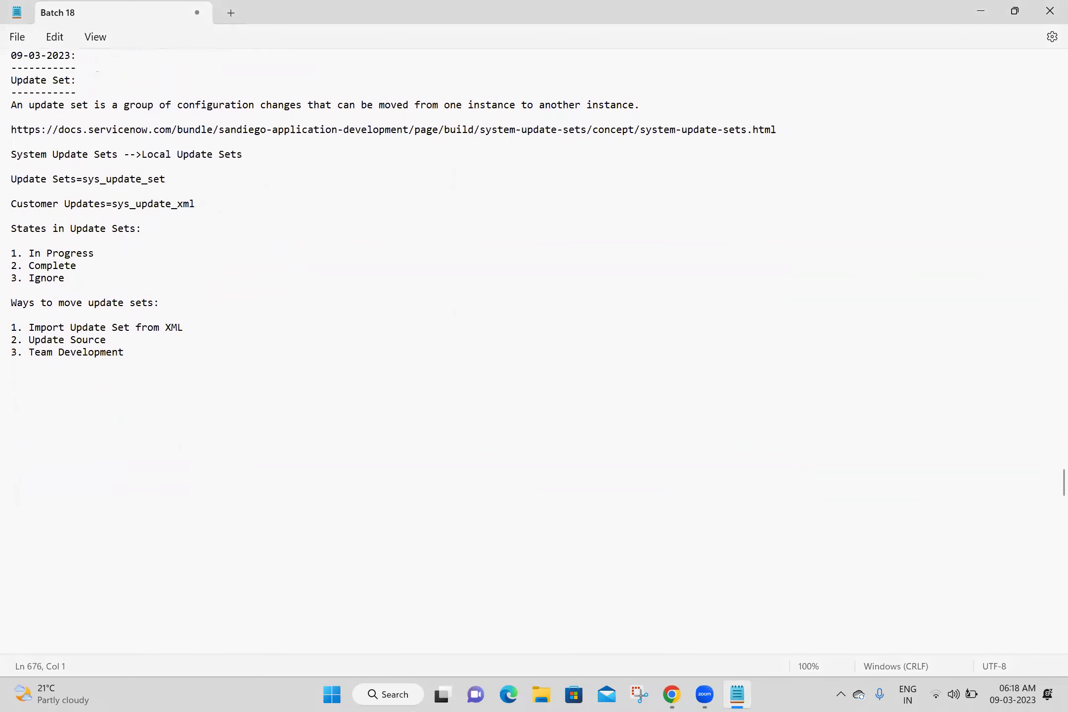
left_click(30, 353)
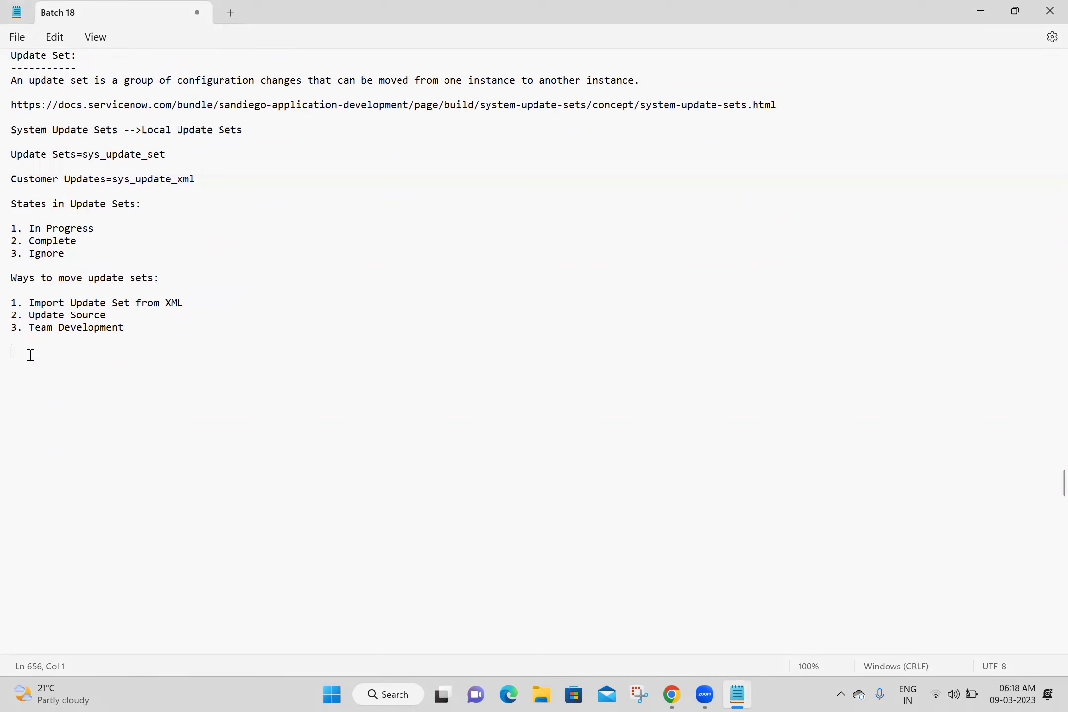
Add the heading "Configurations Captured in Update Set" and, below it, a copy changed to "Configurations not Captured in Update Set"
type("Configurations")
type("Captured ")
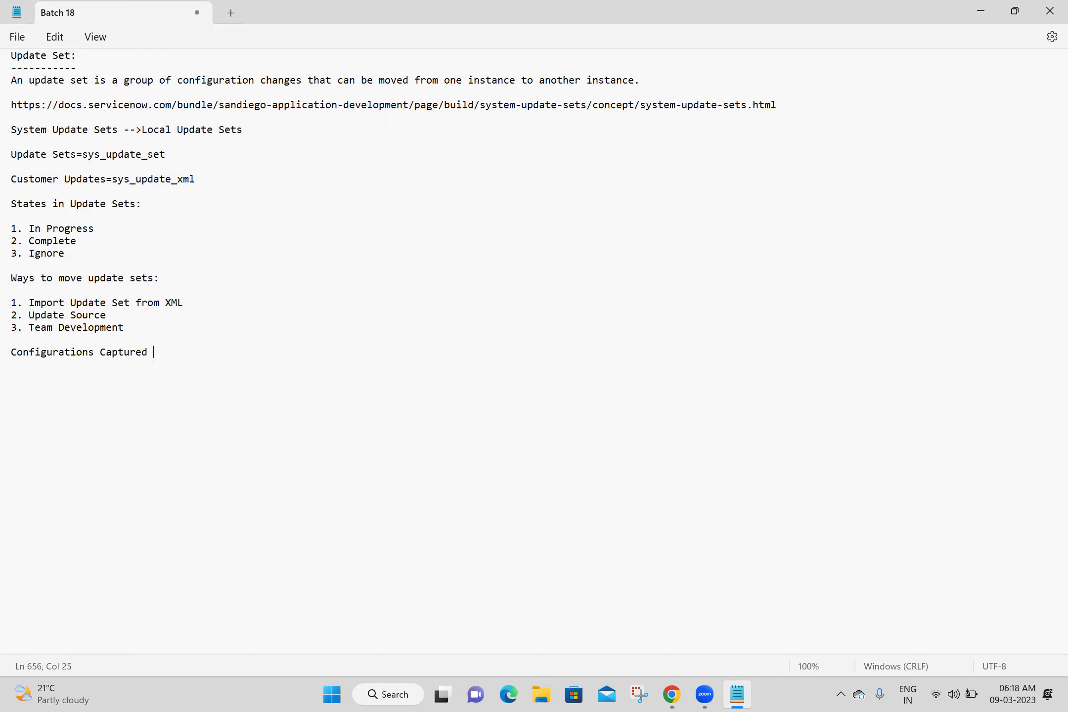
type("in Update Set")
triple_click(7, 352)
key("ctrl+c")
left_click(21, 377)
key("ctrl+v")
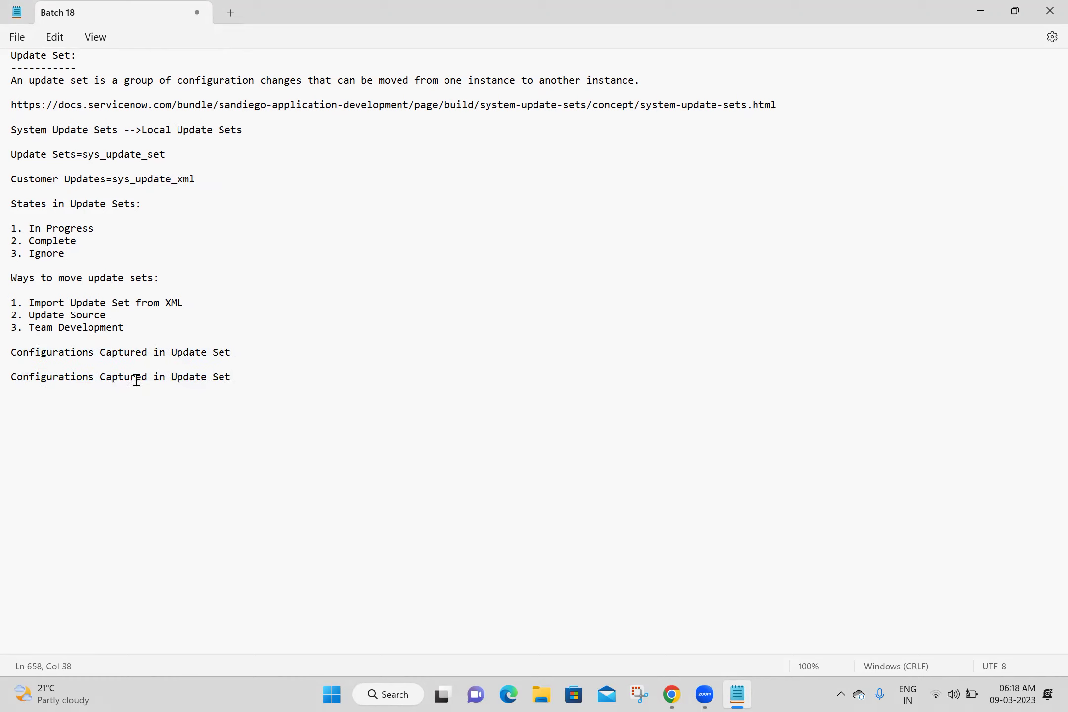
left_click(100, 377)
type("not")
Insert six more blank lines between the two Configurations headings and save the notes
left_click(248, 352)
key("Return")
key("Return")
key("Return")
key("Return")
key("Return")
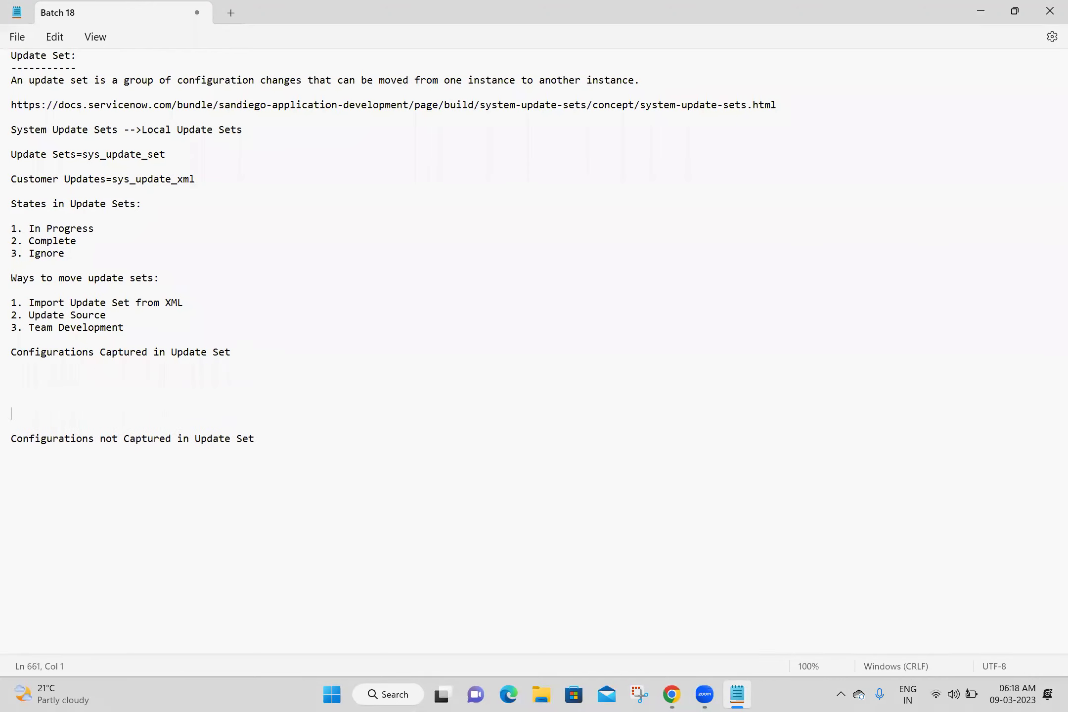
key("Return")
key("ctrl+s")
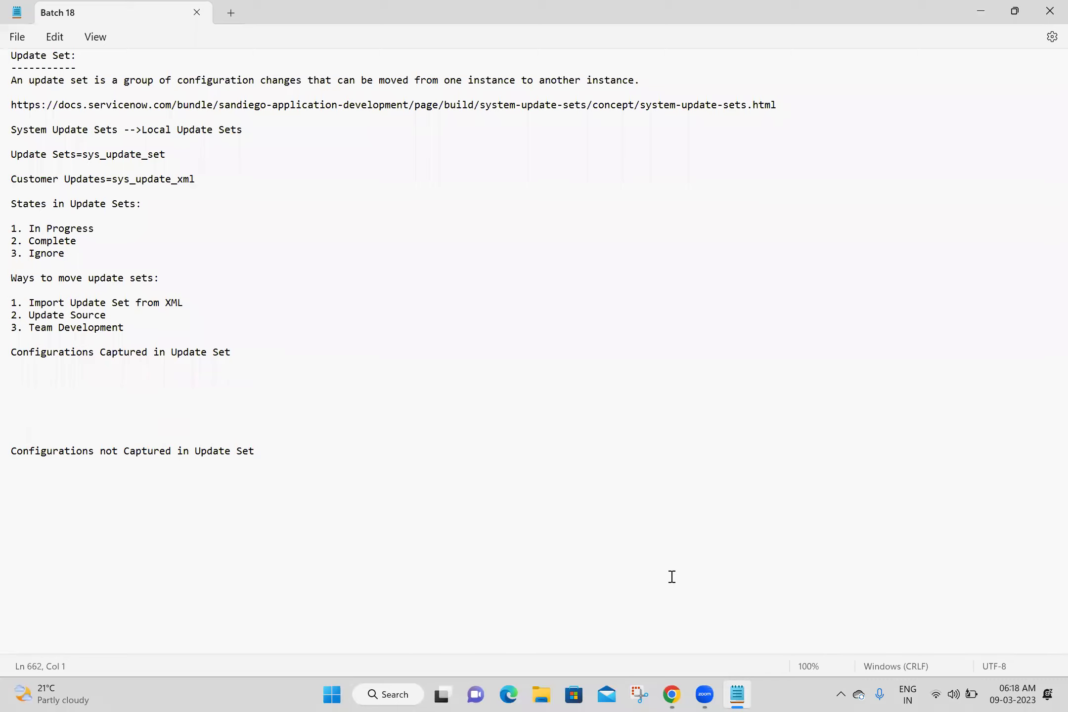
Switch to File Explorer and open the updatesets image from the Servicenow Training Documents folder on the Desktop
left_click(541, 695)
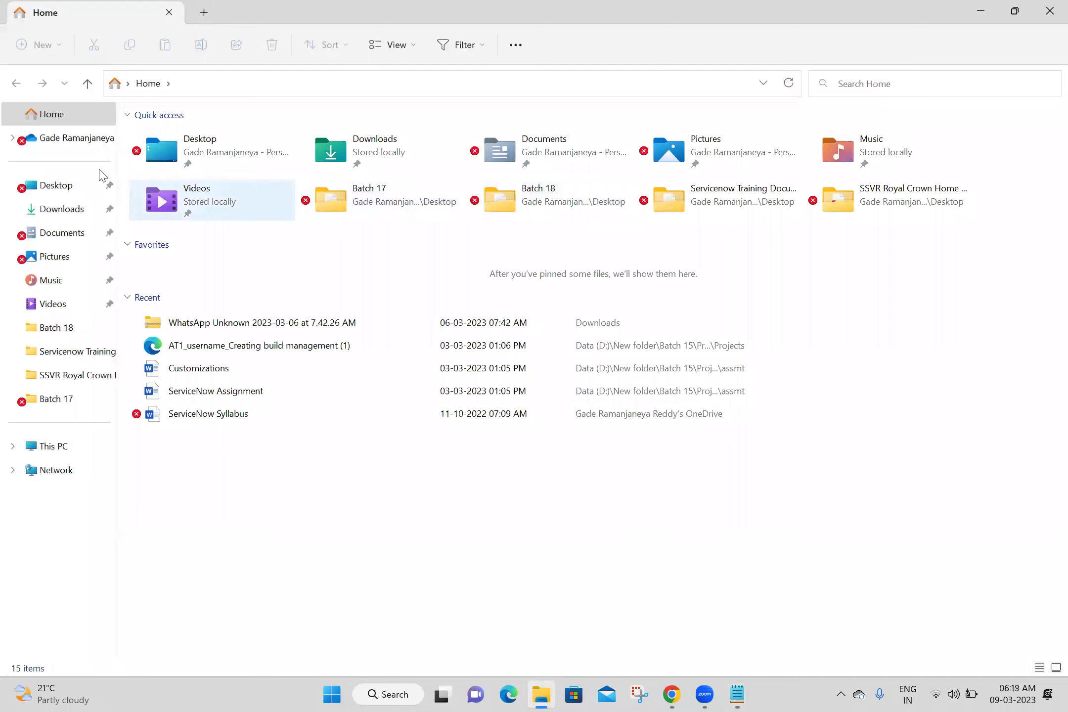
left_click(60, 187)
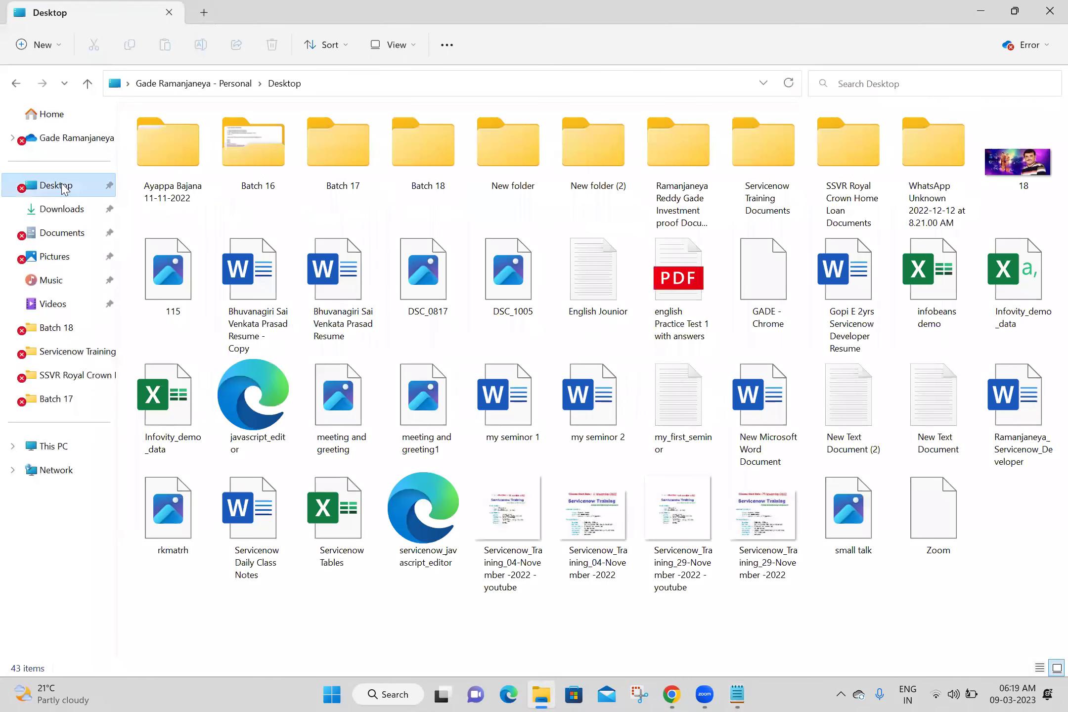
double_click(753, 200)
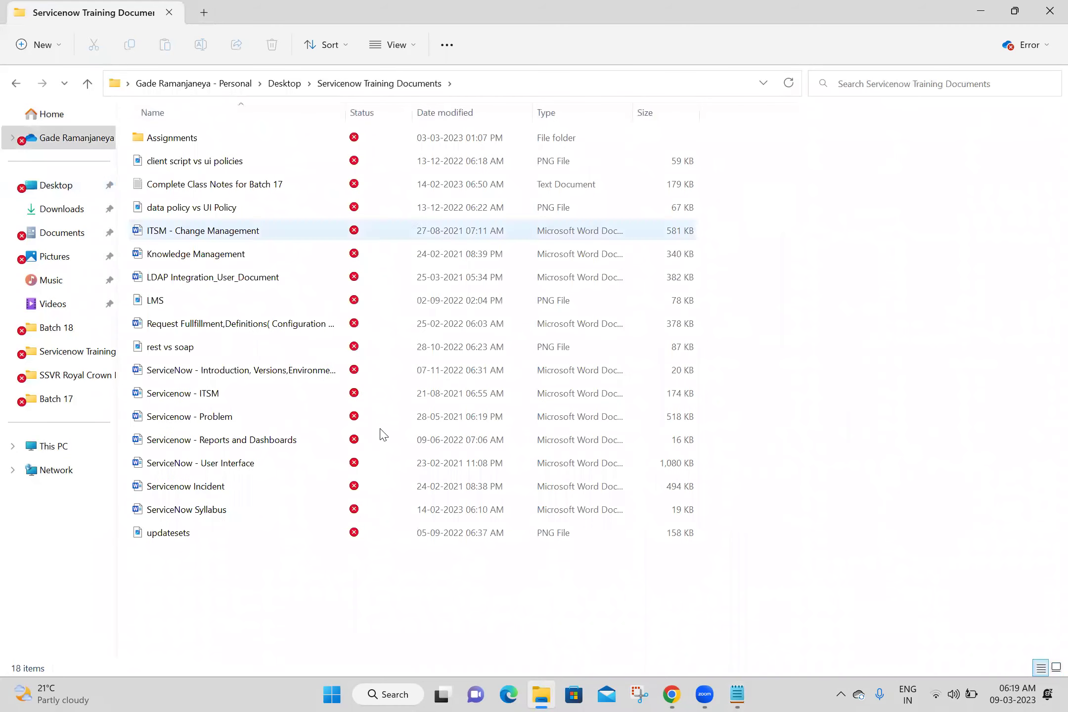
double_click(196, 537)
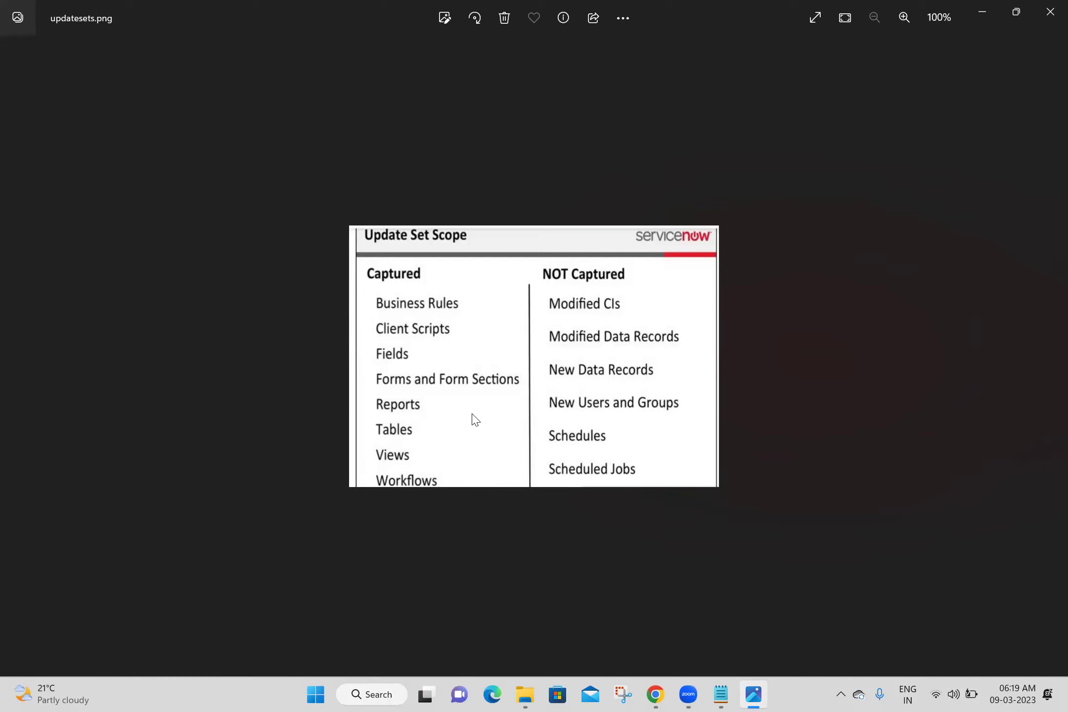
Switch to the Notepad notes and list "Business Rules" and "Client Scripts" under the "Configurations Captured in Update Set" heading
left_click(720, 695)
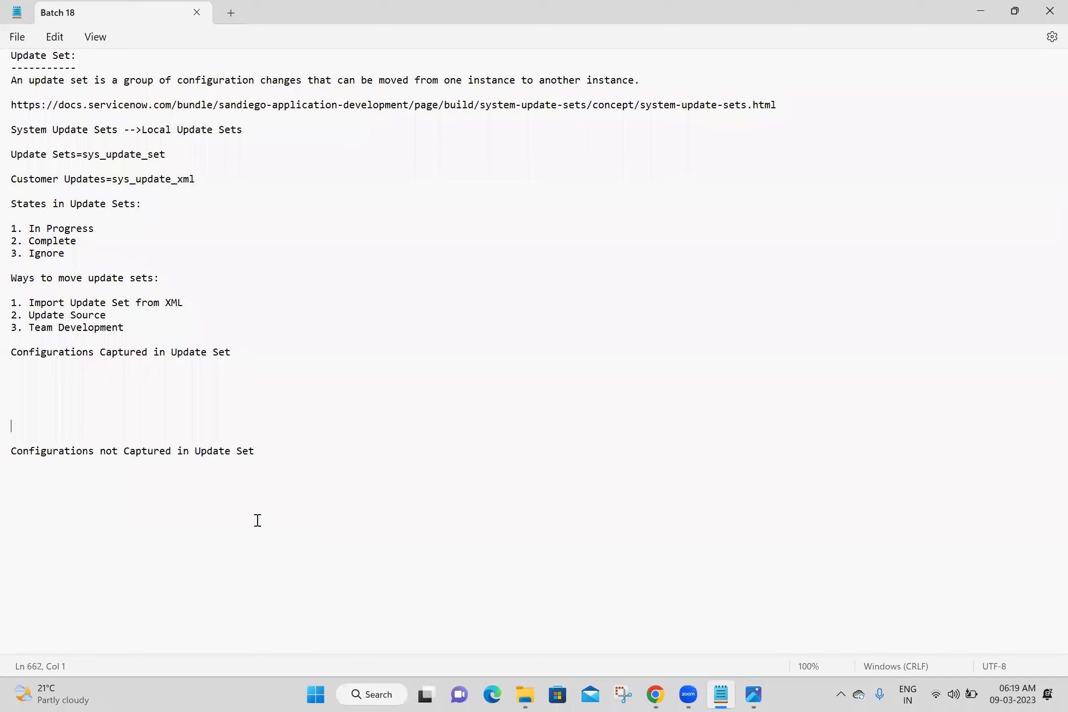
left_click(26, 375)
key("Return")
key("Up")
type("B")
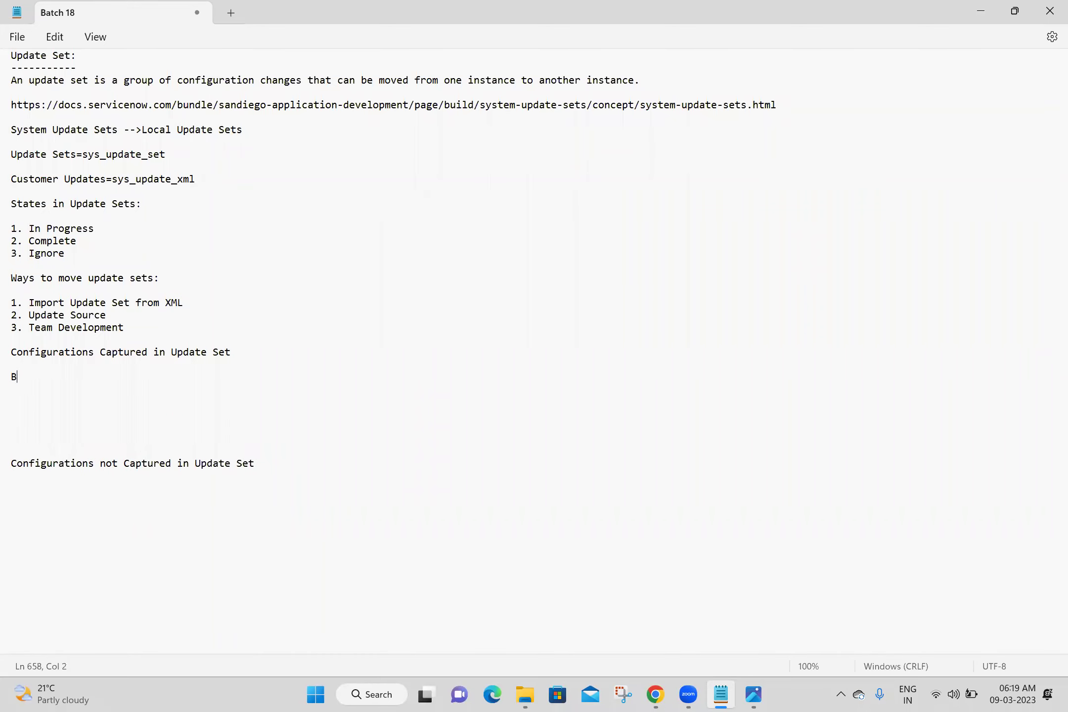
type("usiness Rules")
key("Return")
type("Client Scripts")
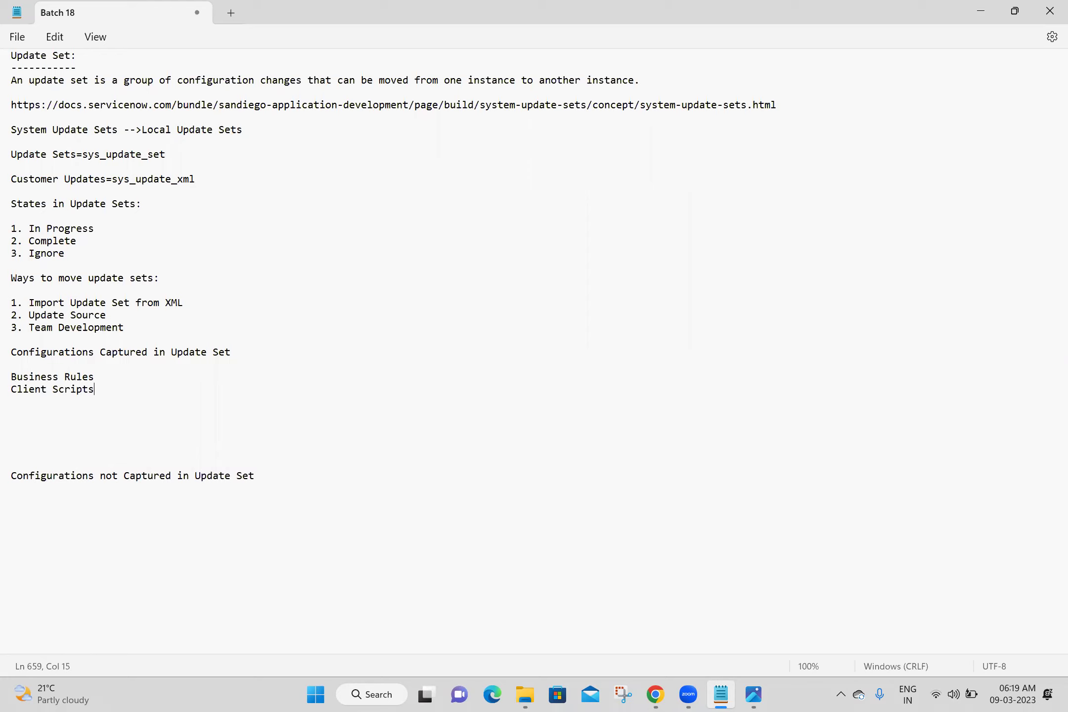
key("Return")
Check the updatesets image, then add "Fields" and "Forms and Form Sections" to the captured configurations list in Notepad
left_click(762, 695)
left_click(761, 695)
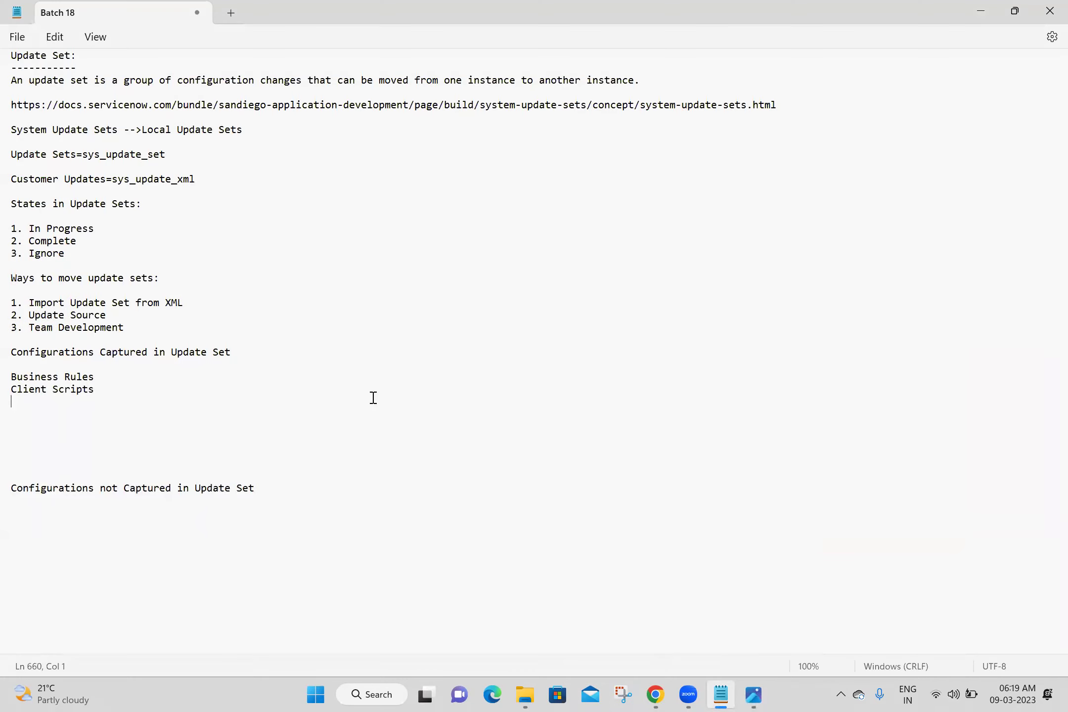
type("Fields")
key("Return")
type("Forms and Form Sections")
key("Return")
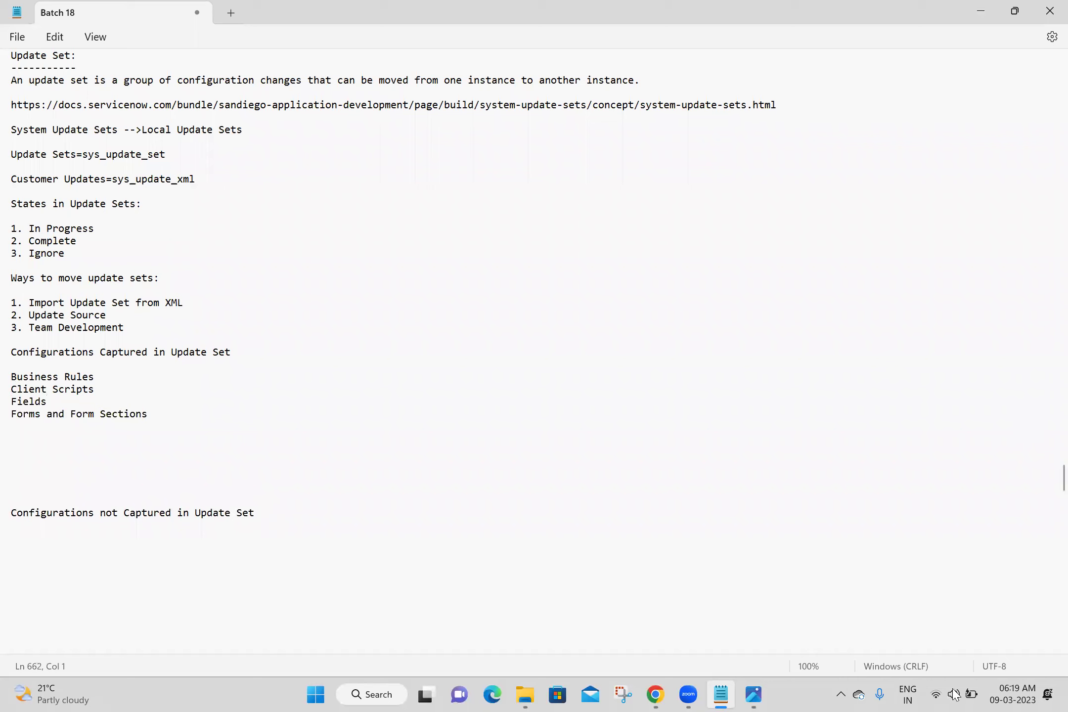
Consult the updatesets image again and add "Reports" and "Tables" to the captured configurations list
left_click(759, 695)
left_click(760, 695)
type("Reports")
key("Return")
type("Tables")
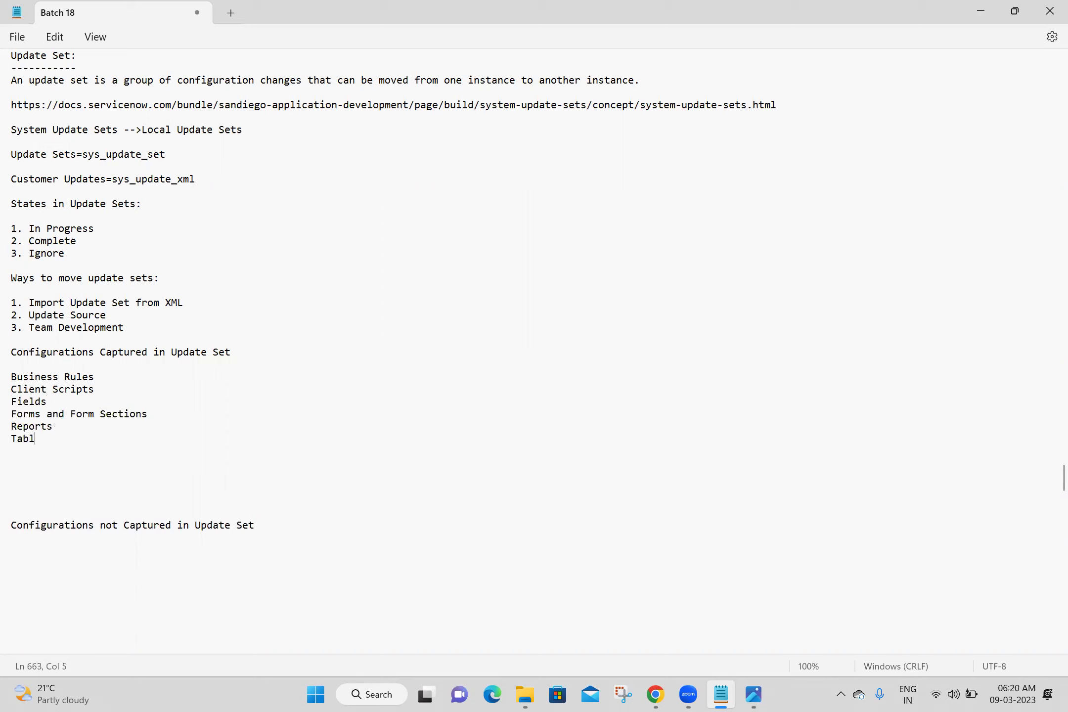
key("Return")
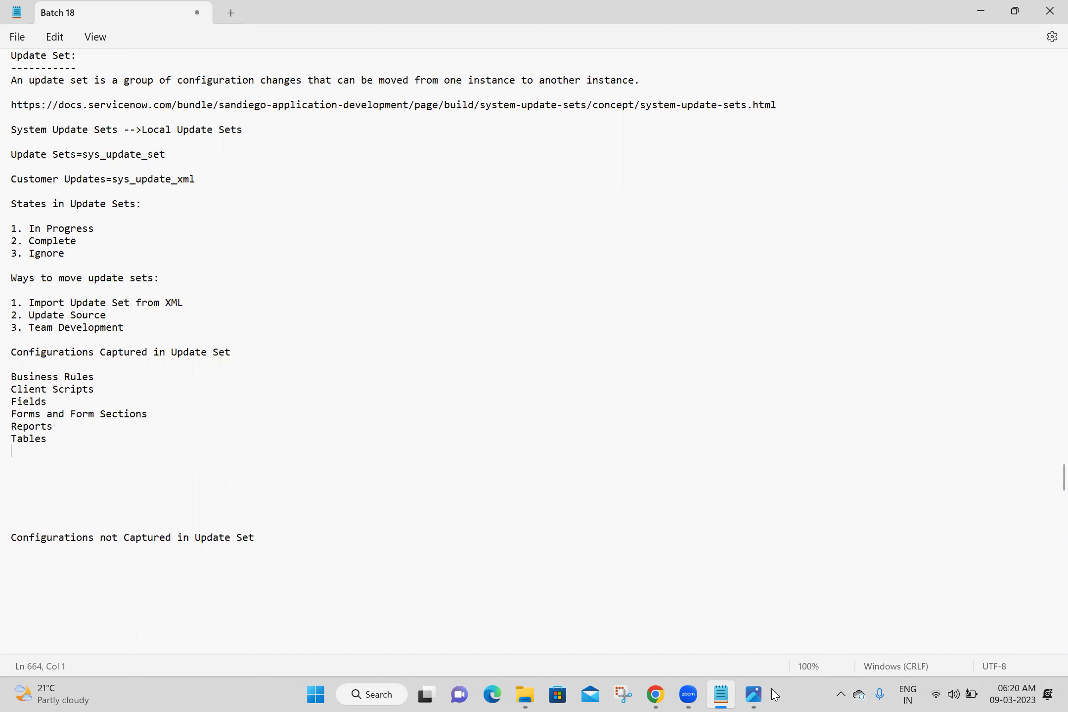
Look up the last captured items in the updatesets image and add "Views" and "Workflows" to the notes
left_click(755, 694)
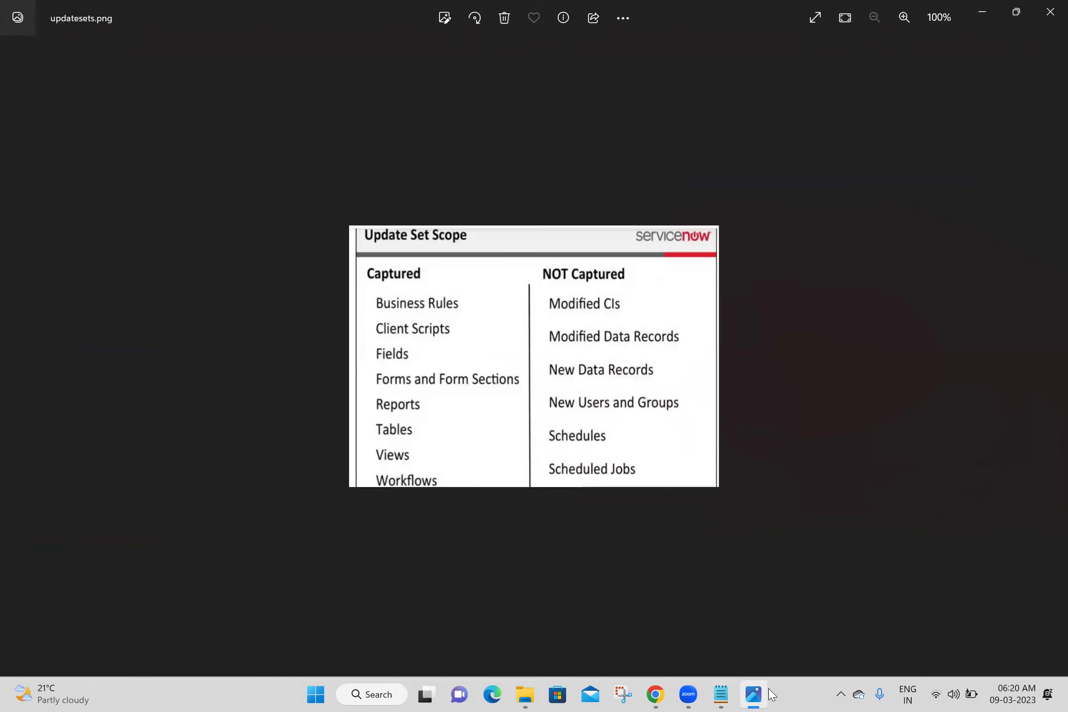
left_click(770, 692)
type("Views")
key("Return")
type("Workflows")
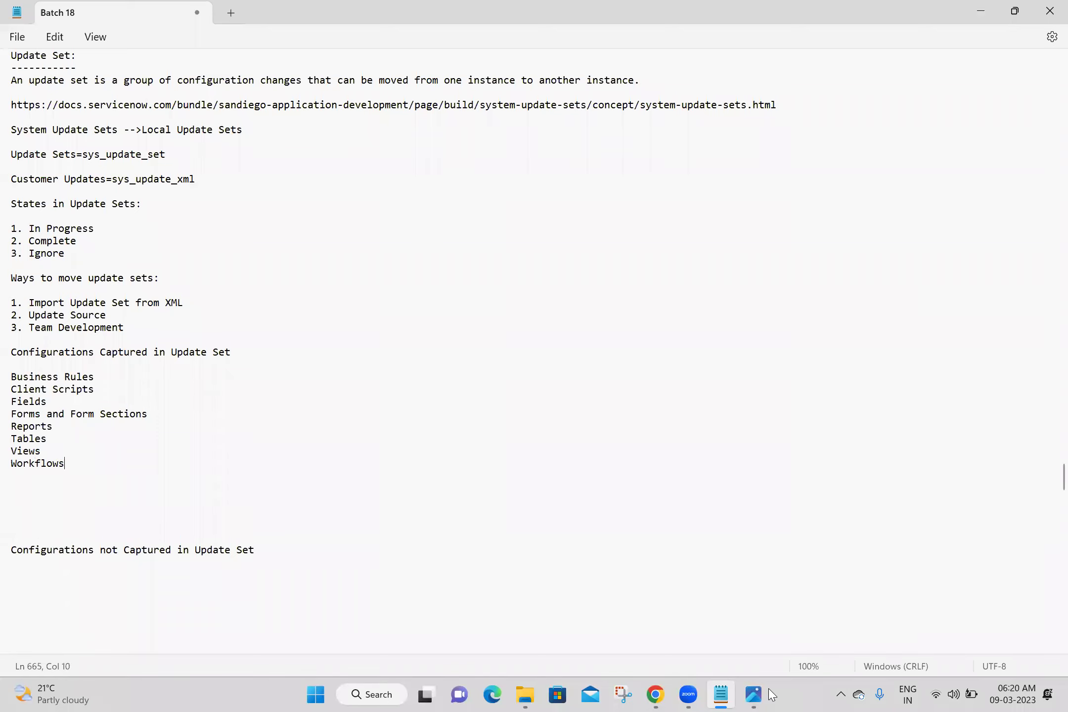
Extend the captured configurations list with the lines "All Scripting" and "Roles"
key("Return")
type("All")
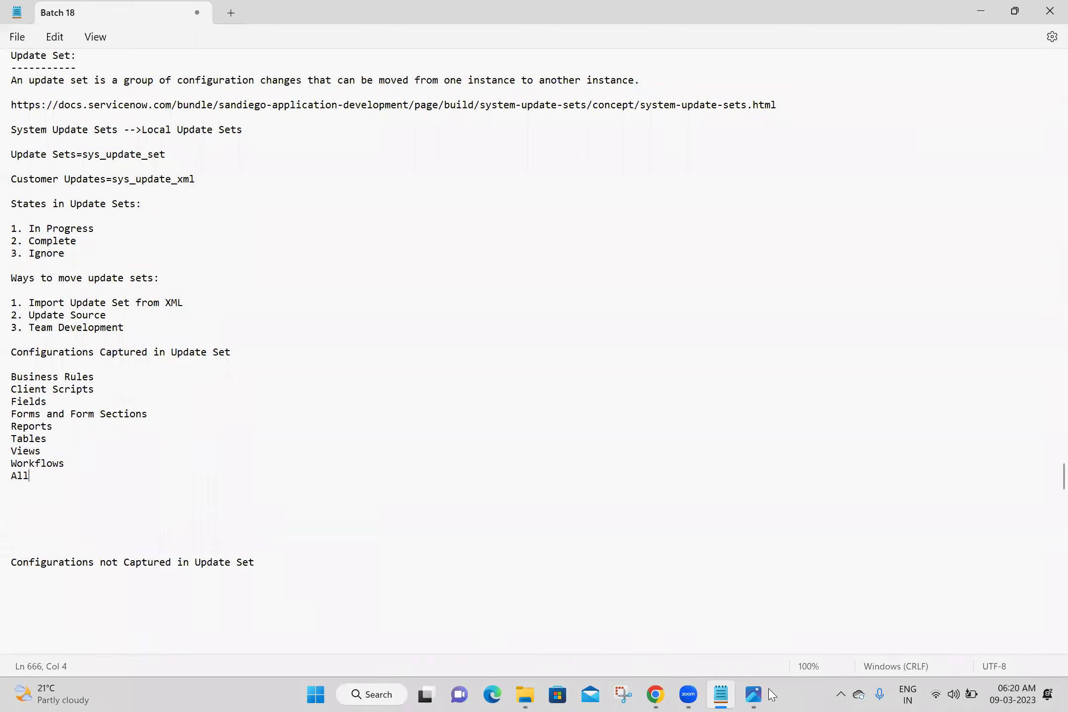
type(" Scripting")
key("Return")
type("Roles")
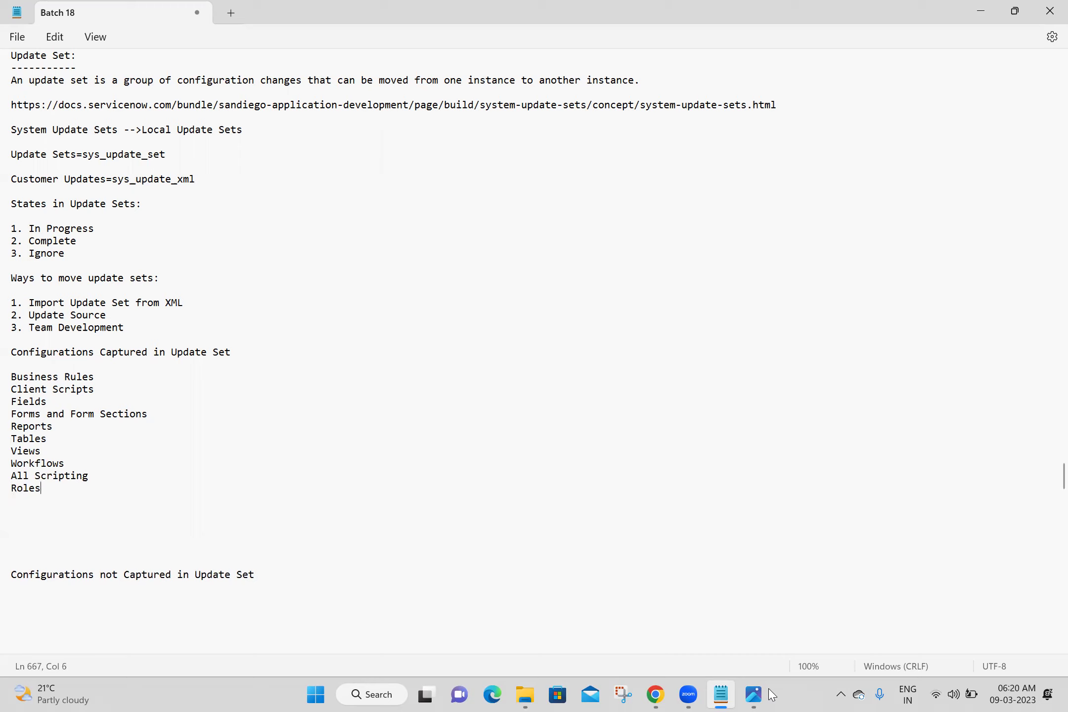
key("Return")
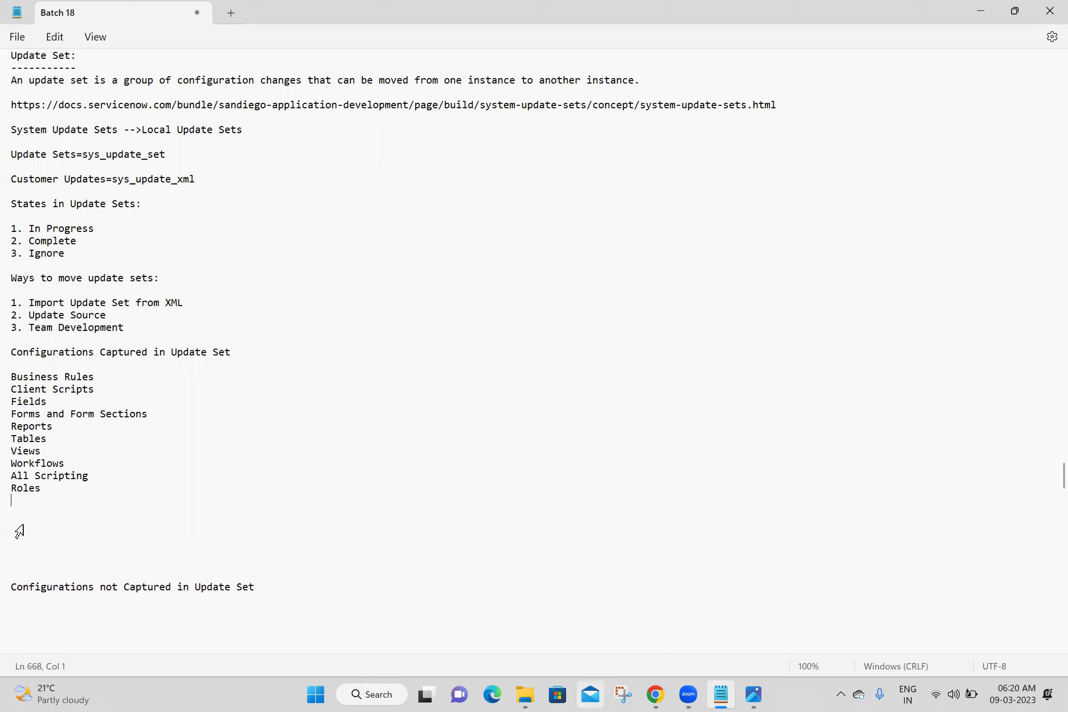
Delete the surplus blank lines below "Roles", leaving one above the "Configurations not Captured in Update Set" heading
left_click(89, 476)
key("shift+Home")
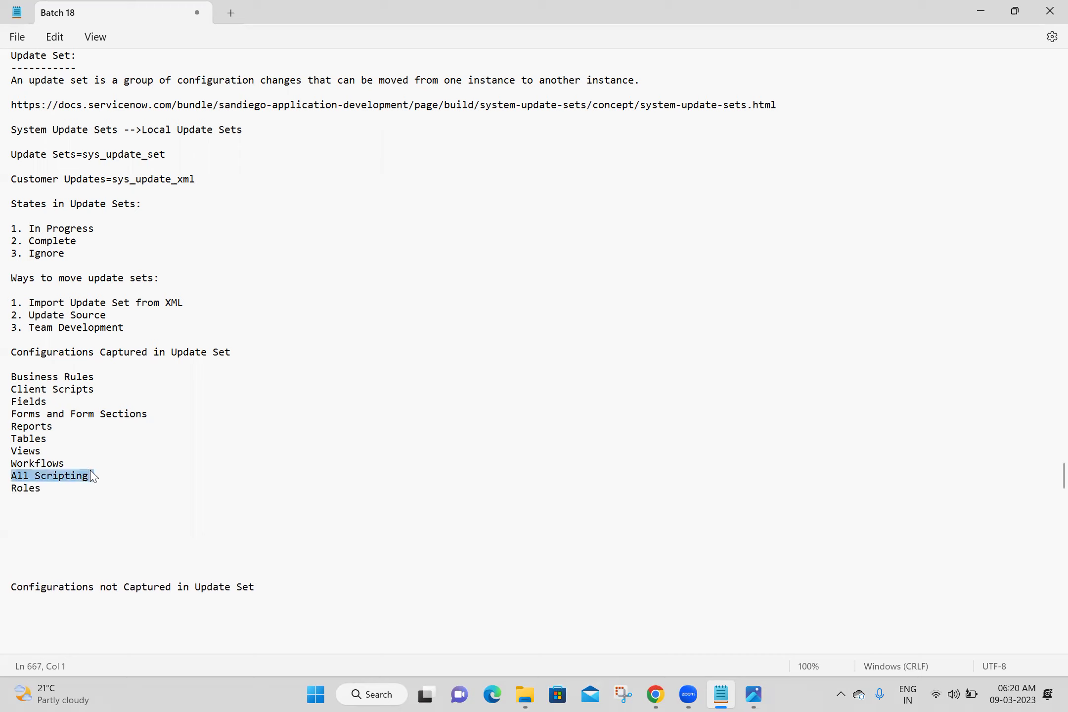
left_click(136, 481)
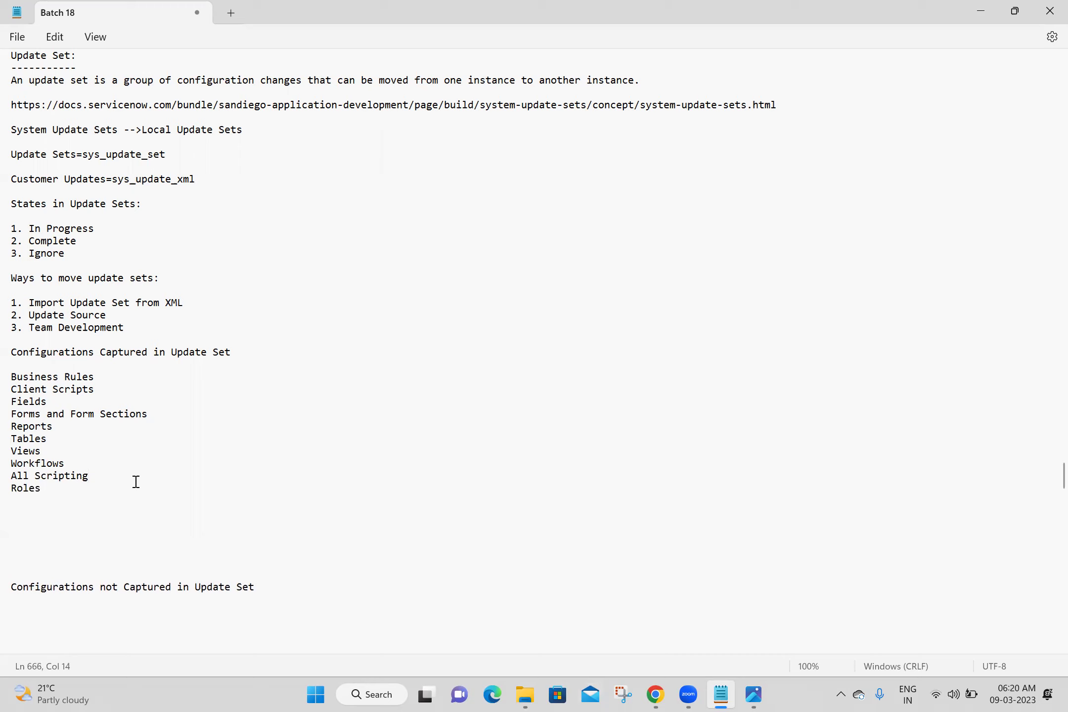
left_click(120, 493)
key("Delete")
key("Delete")
key("Delete")
key("Delete")
key("Delete")
key("Delete")
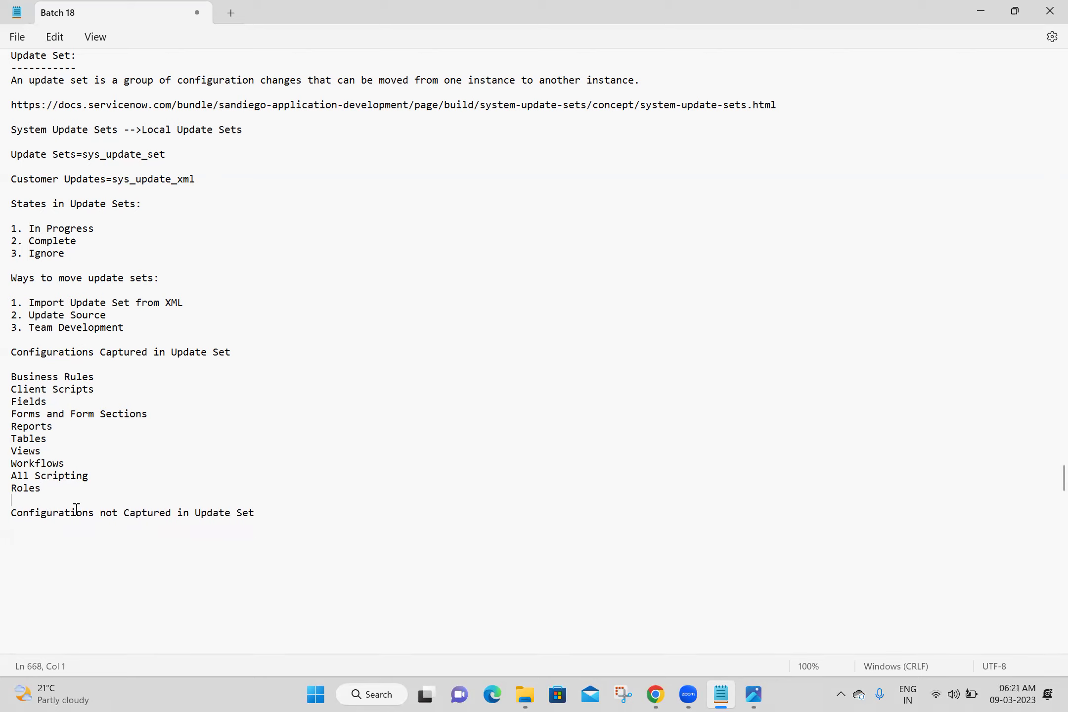
Insert 19 blank lines below the "Configurations not Captured in Update Set" heading
left_click(289, 512)
key("Return")
key("Return")
key("Return")
key("Return")
key("Return")
key("Return")
key("Return")
key("Return")
key("Return")
key("Return")
key("Return")
key("Return")
key("Return")
key("Return")
key("Return")
key("Return")
key("Return")
key("Return")
key("Return")
Check the updatesets image and list "Modified CI's" and "Modified Data Records" under the not captured heading
left_click(757, 694)
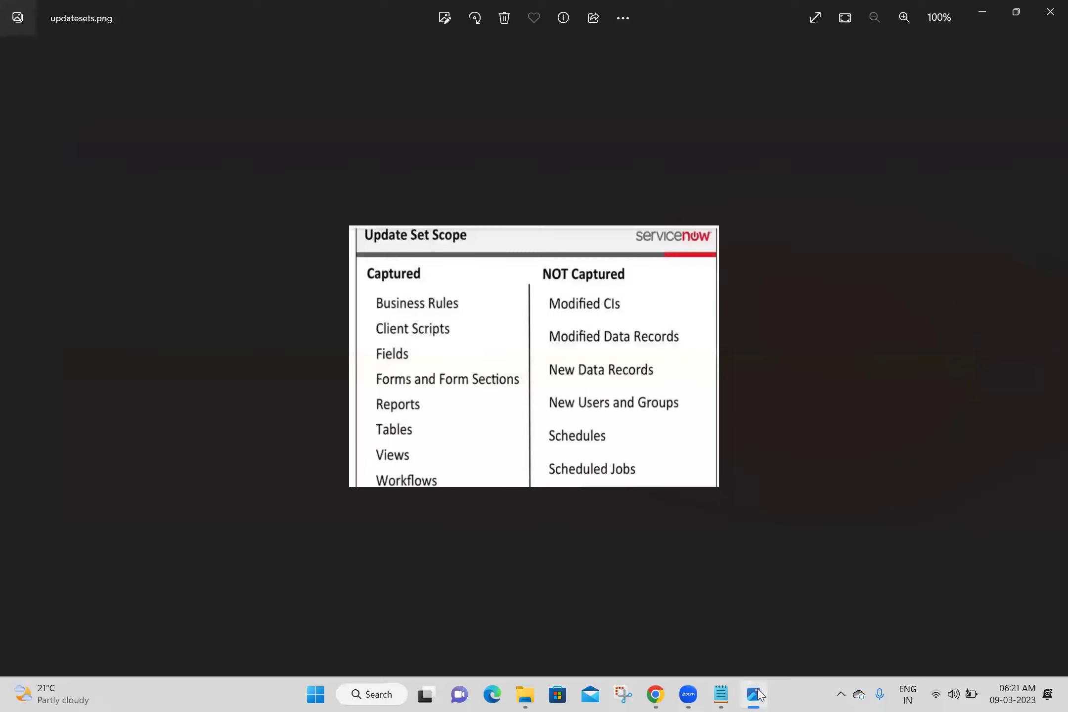
left_click(756, 695)
left_click(43, 428)
type("Modified CI's")
key("Return")
type("Modi")
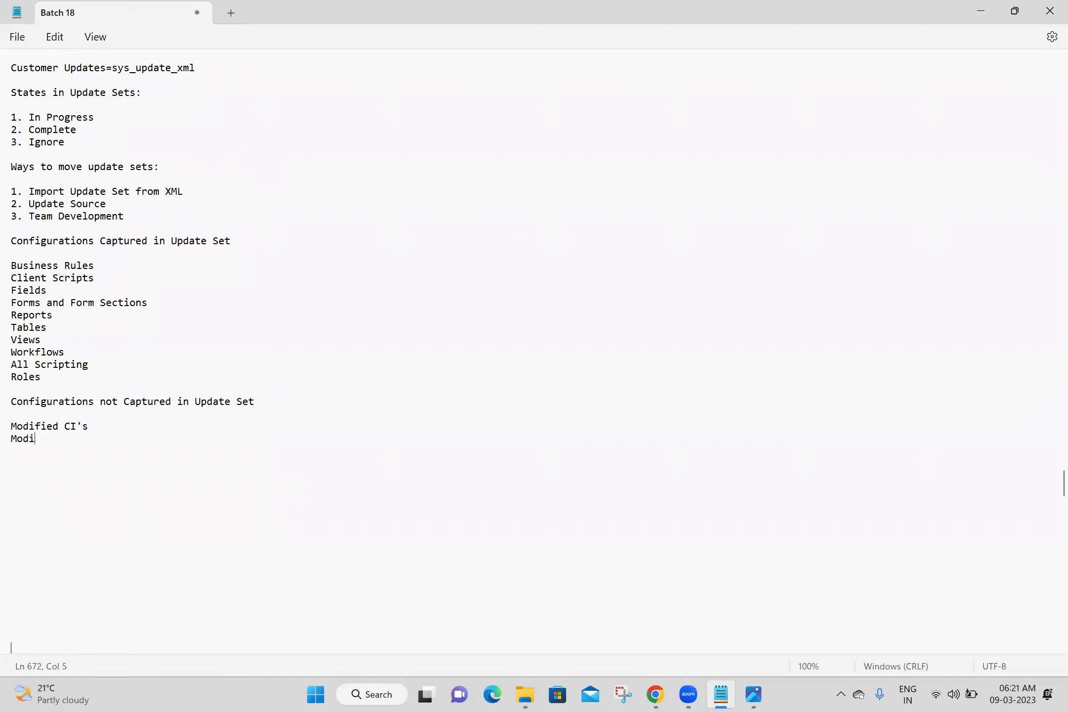
type("fied Data Records")
key("Return")
Consult the updatesets image and add "New Data Records" and "New Users and Groups" to the not captured list
left_click(761, 693)
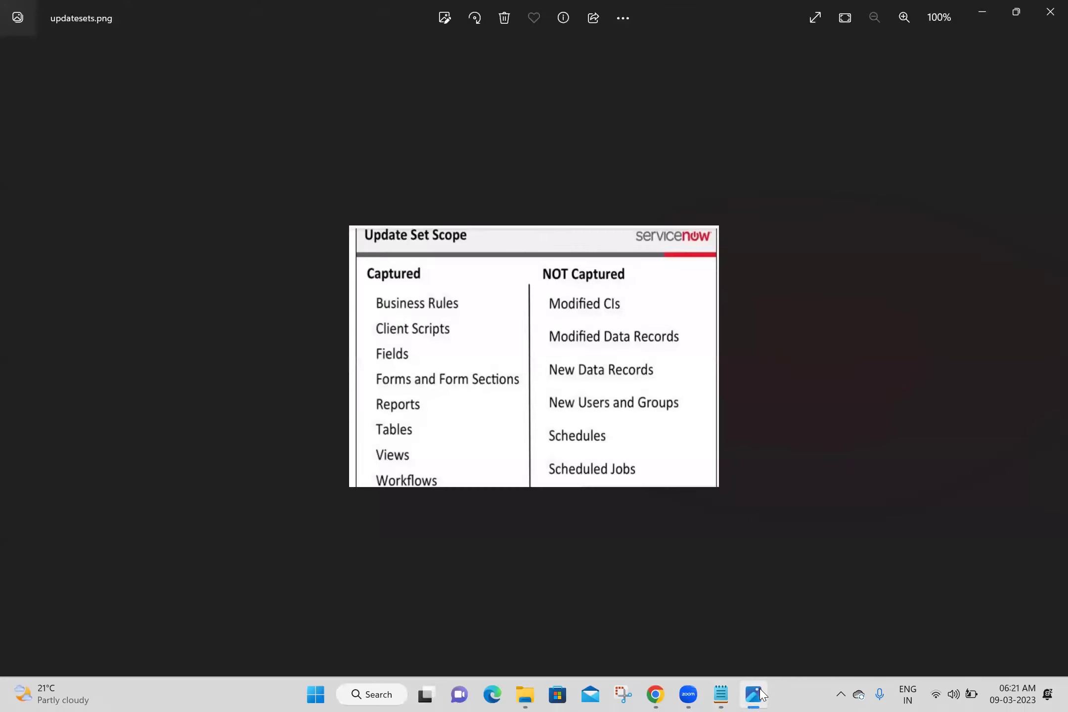
left_click(760, 693)
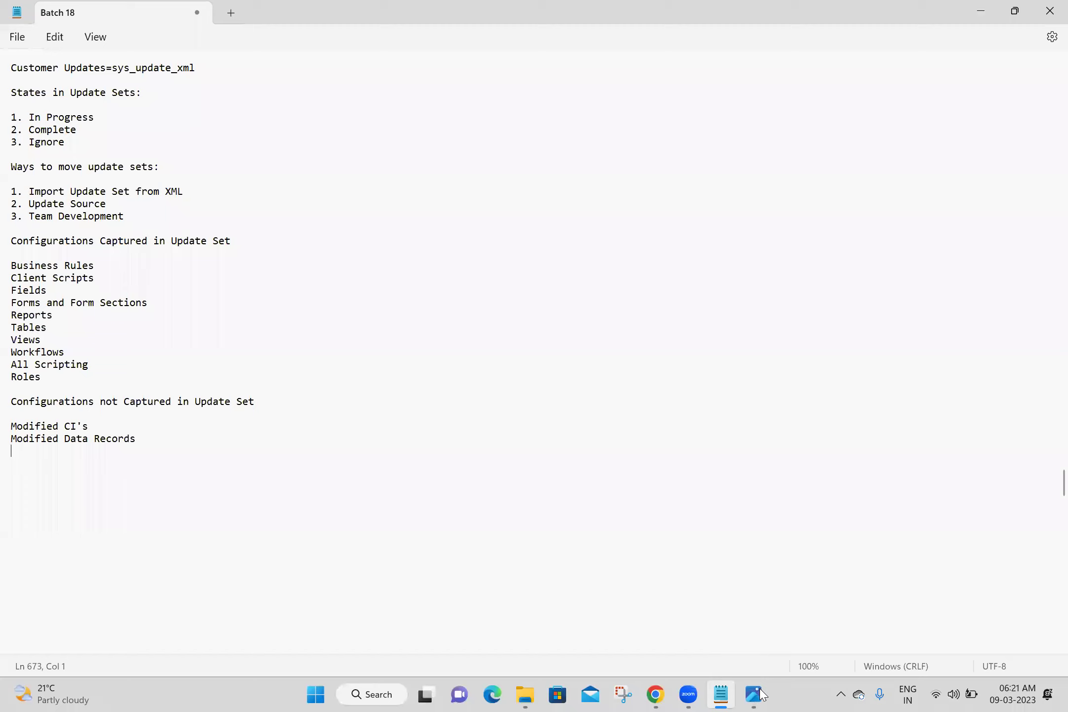
type("New Data Records")
key("Return")
type("New")
key("BackSpace")
key("BackSpace")
key("BackSpace")
type("New Users and Groups")
key("Return")
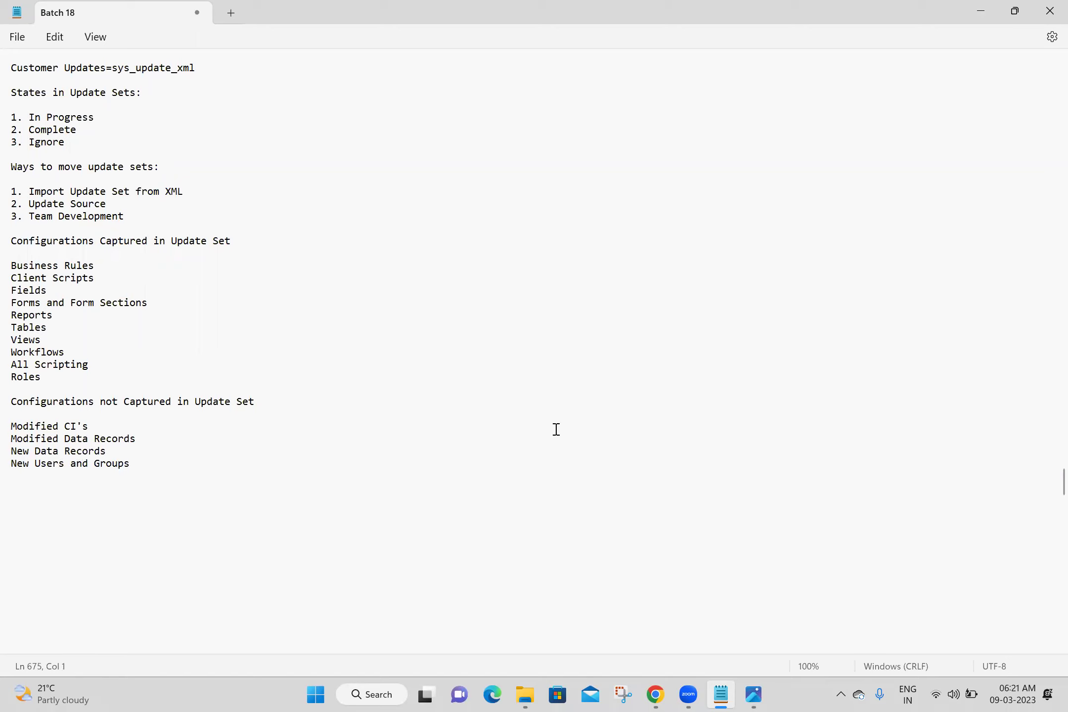
Check the remaining items in the updatesets image, add "Schedules" and "Schedule Jobs" to the not captured list, and save the notes
left_click(748, 694)
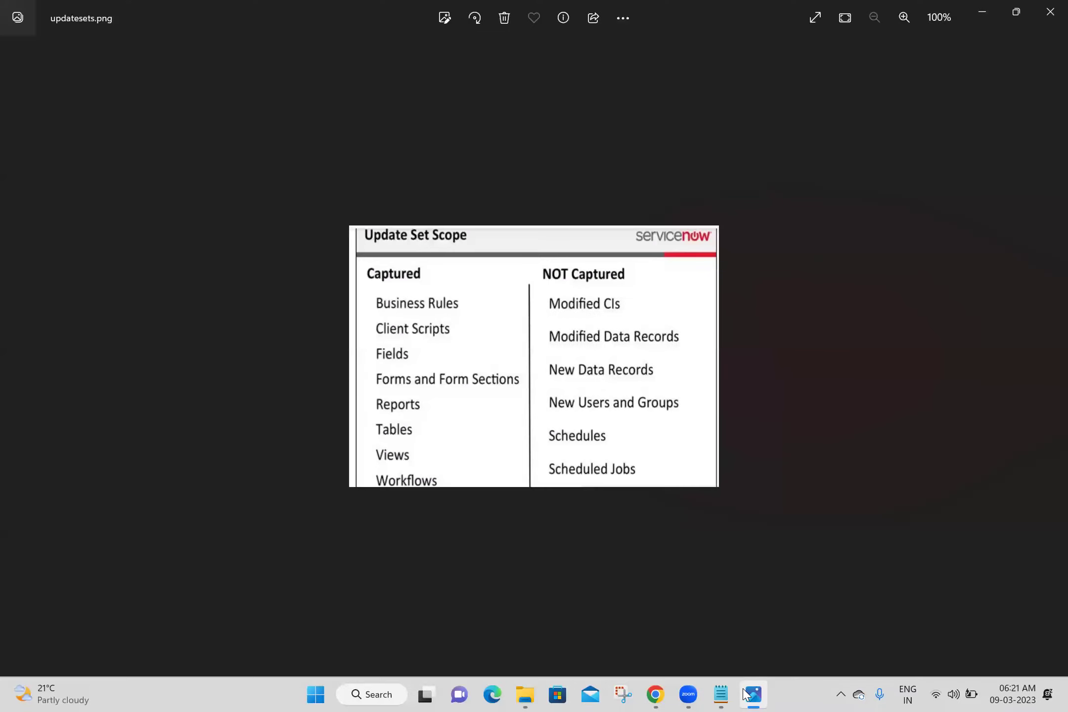
left_click(747, 694)
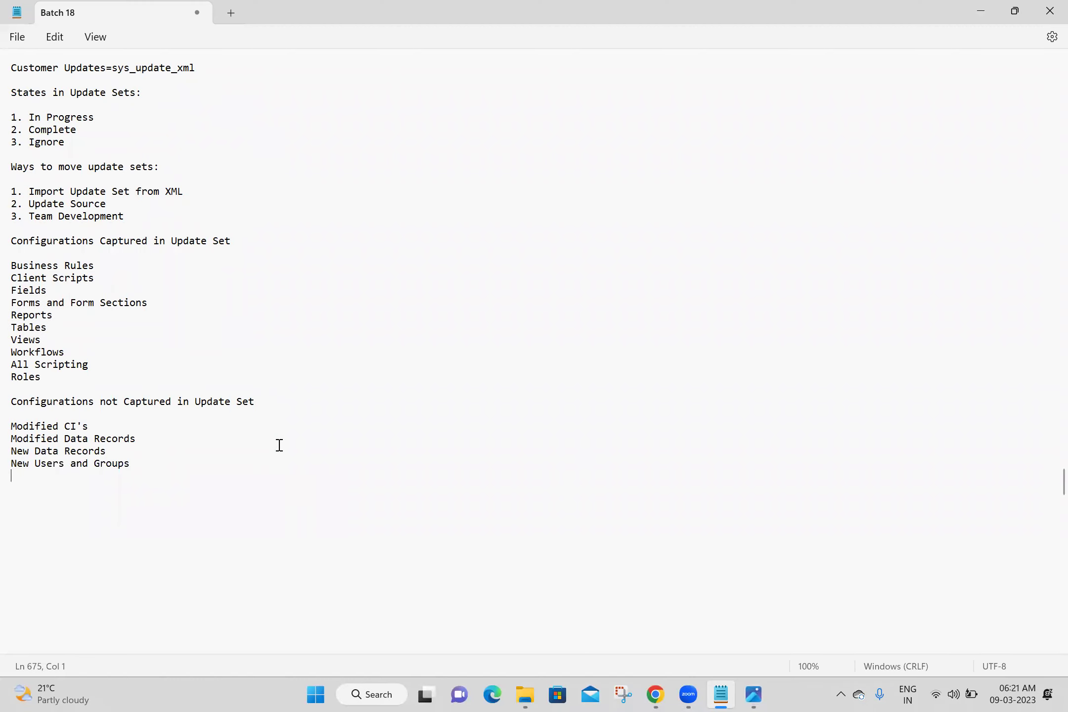
type("Schedules an")
key("BackSpace")
key("BackSpace")
key("BackSpace")
type("Schedule Jobs")
key("ctrl+s")
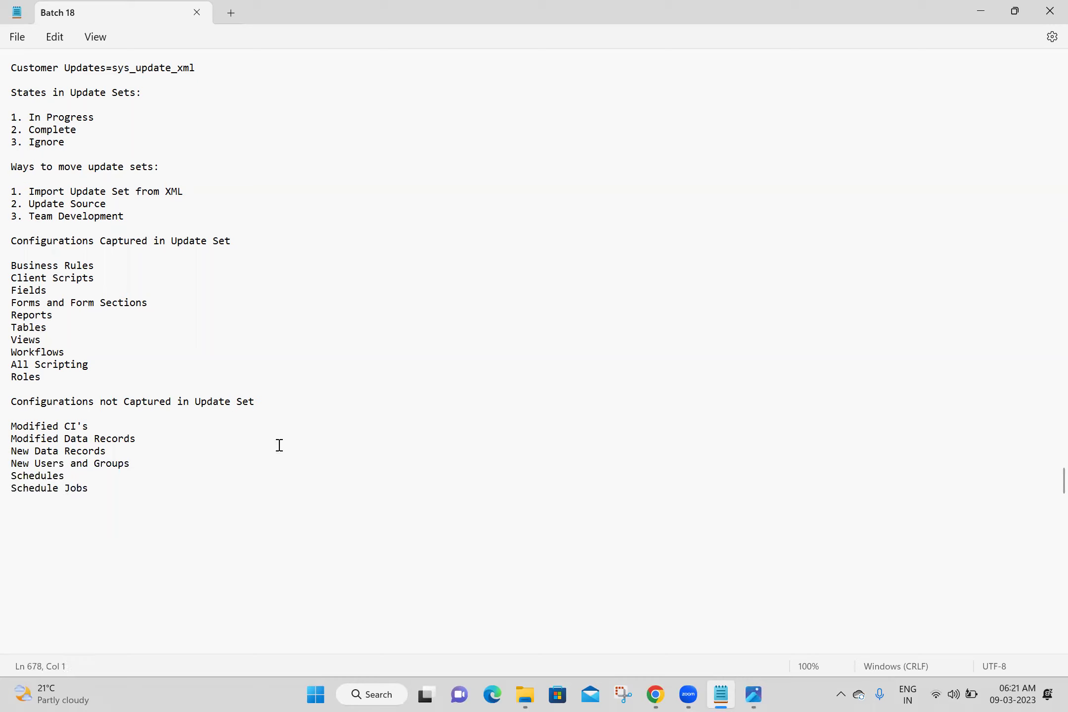